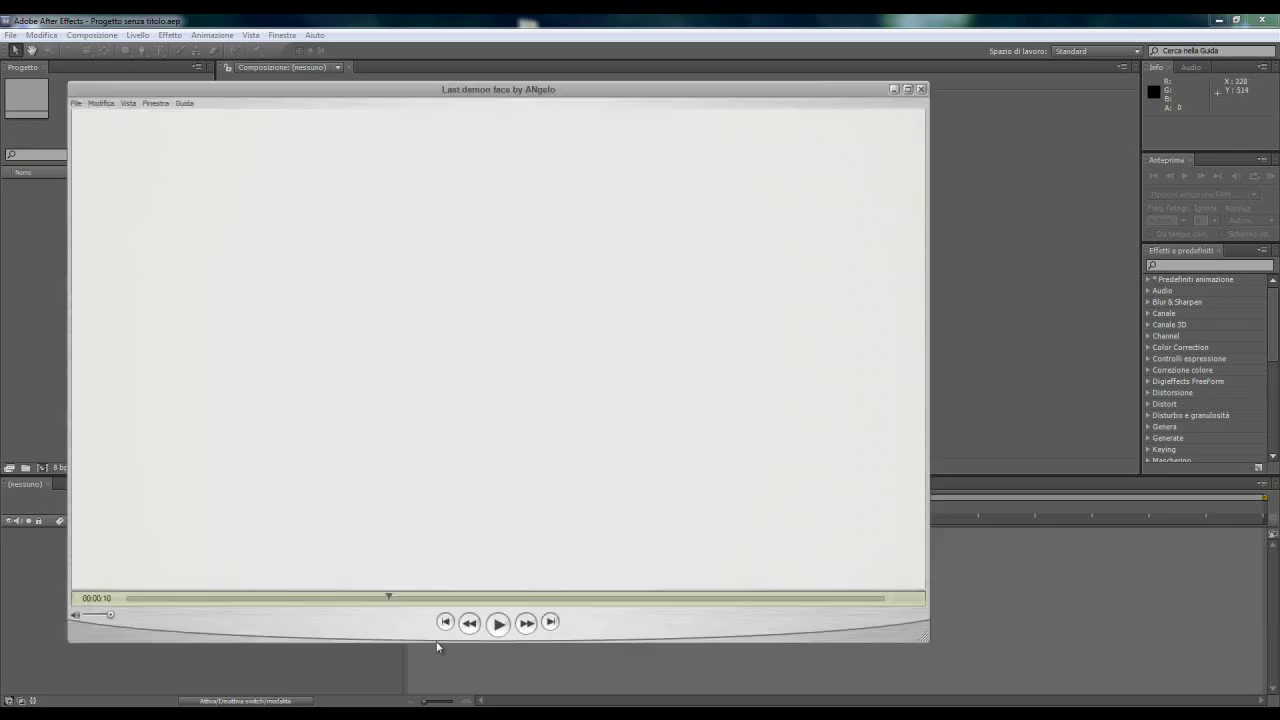
Step: Play the finished 'Last demon face' clip in QuickTime Player over After Effects
left_click(498, 624)
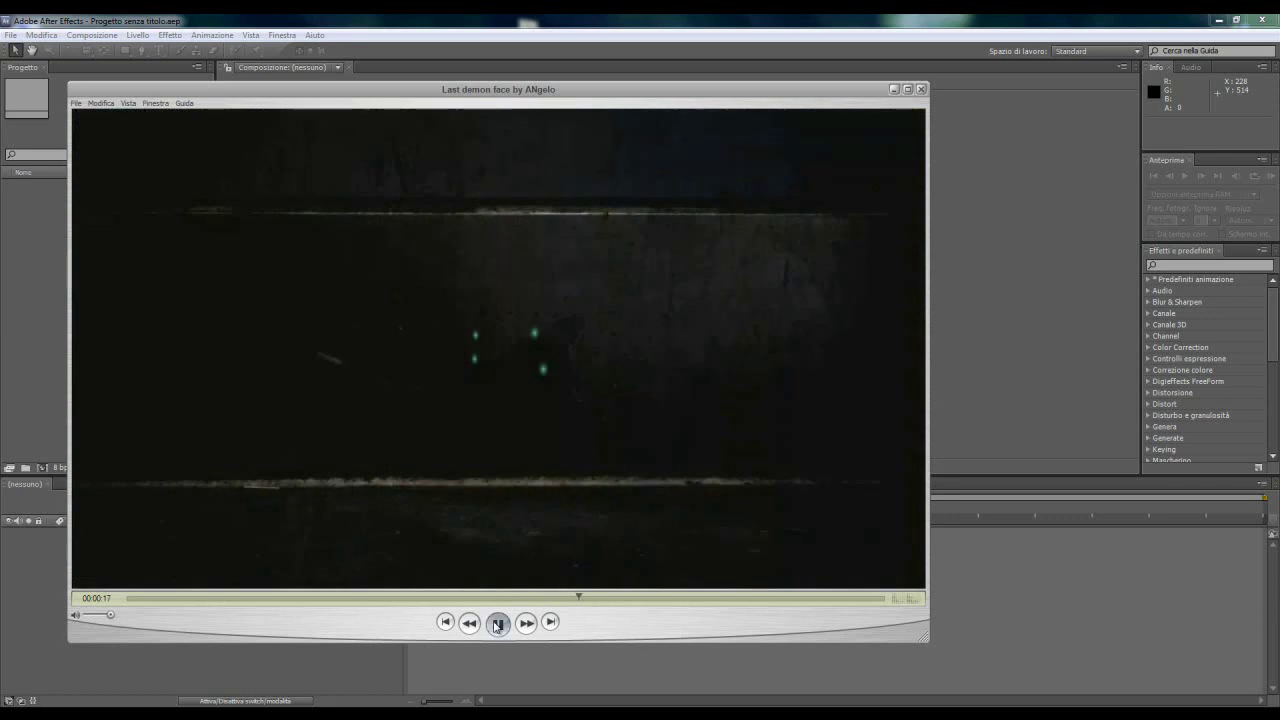
Step: Pause the demon face preview and close the QuickTime Player window
left_click(497, 624)
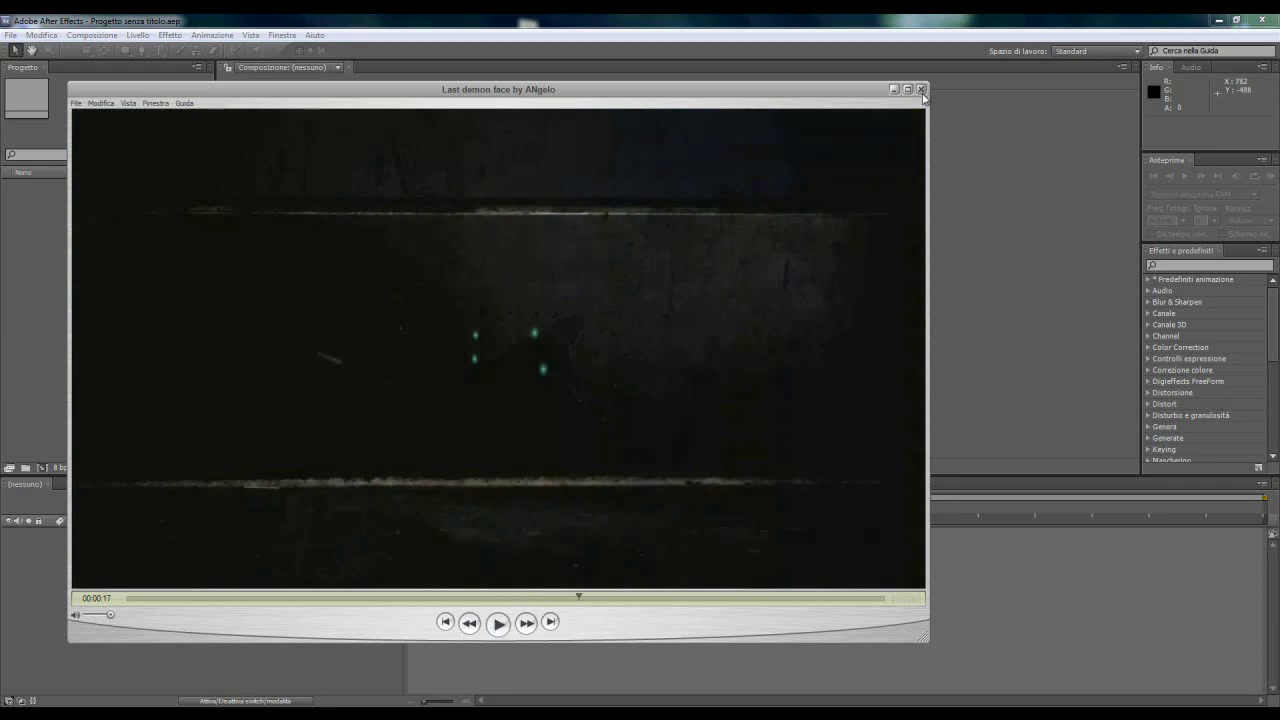
left_click(921, 89)
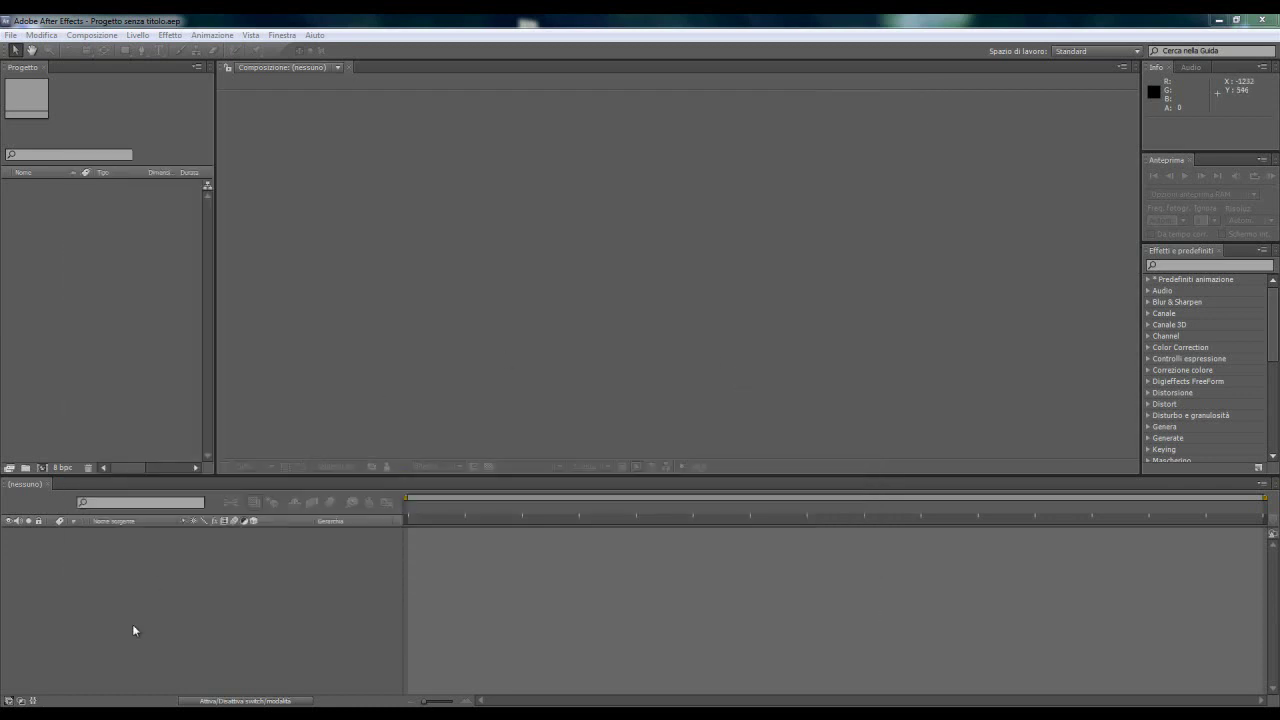
Step: Import Demon face.mov, build a 1280×720, 30 fps 'Demon face' comp from it, and scrub it
left_click(76, 716)
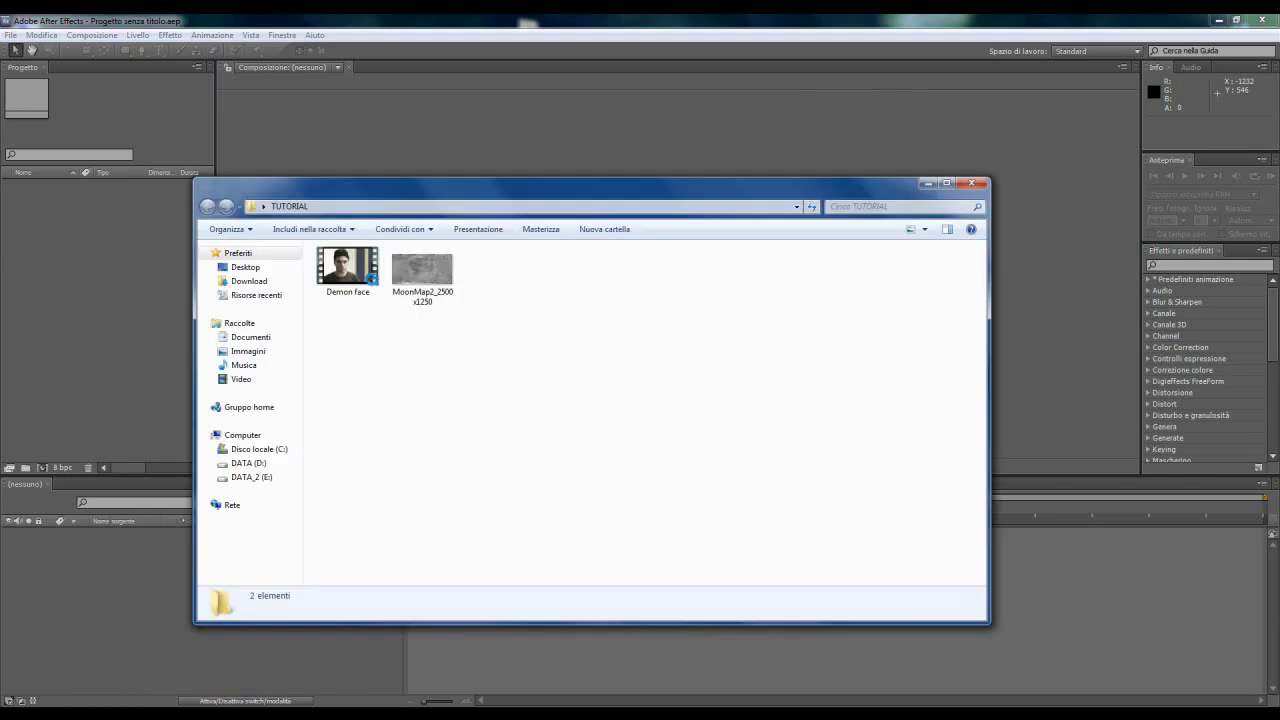
mouse_move(347, 270)
left_mouse_down()
mouse_move(20, 121)
mouse_move(32, 115)
left_mouse_up()
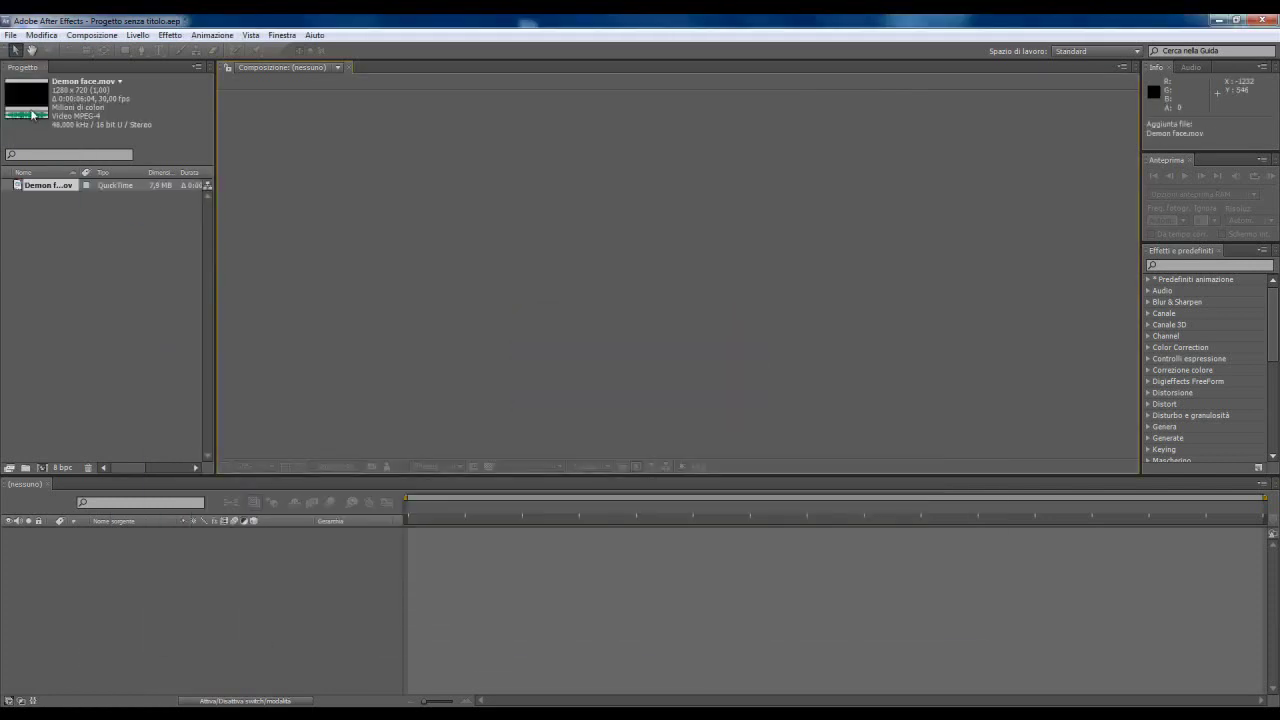
left_click_drag(22, 97, 660, 272)
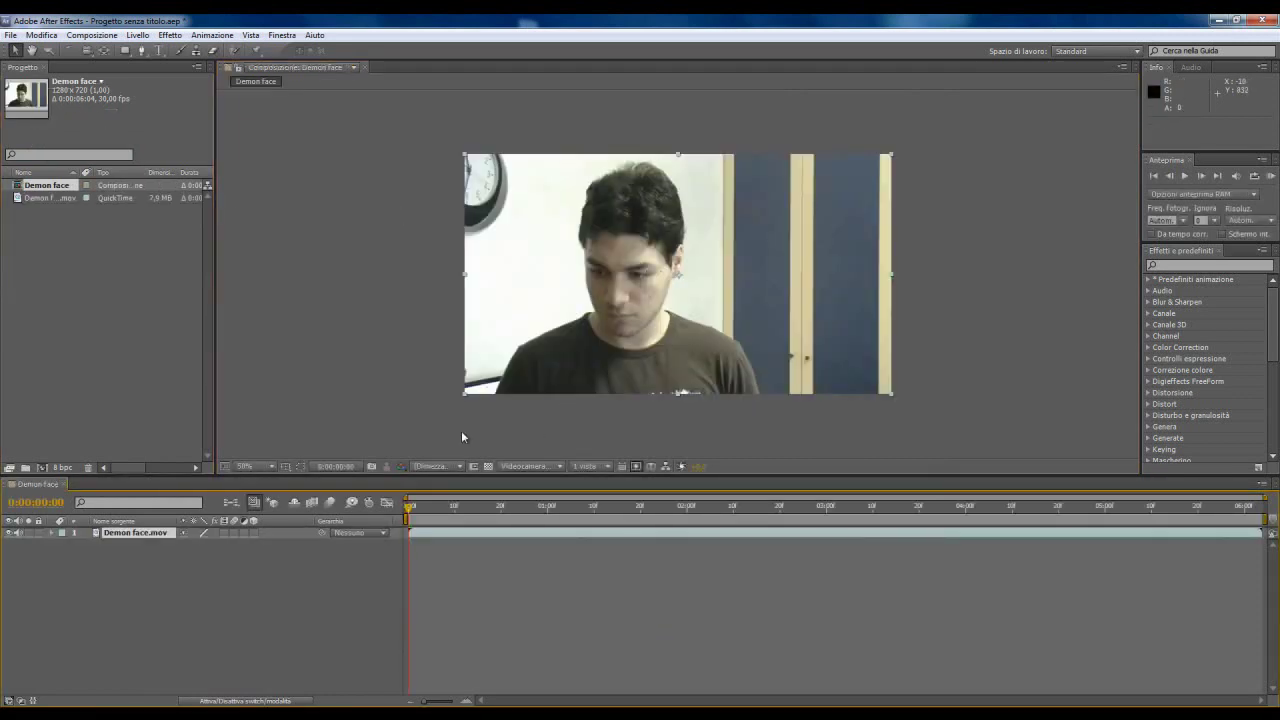
mouse_move(407, 512)
left_mouse_down()
mouse_move(886, 482)
mouse_move(822, 483)
left_mouse_up()
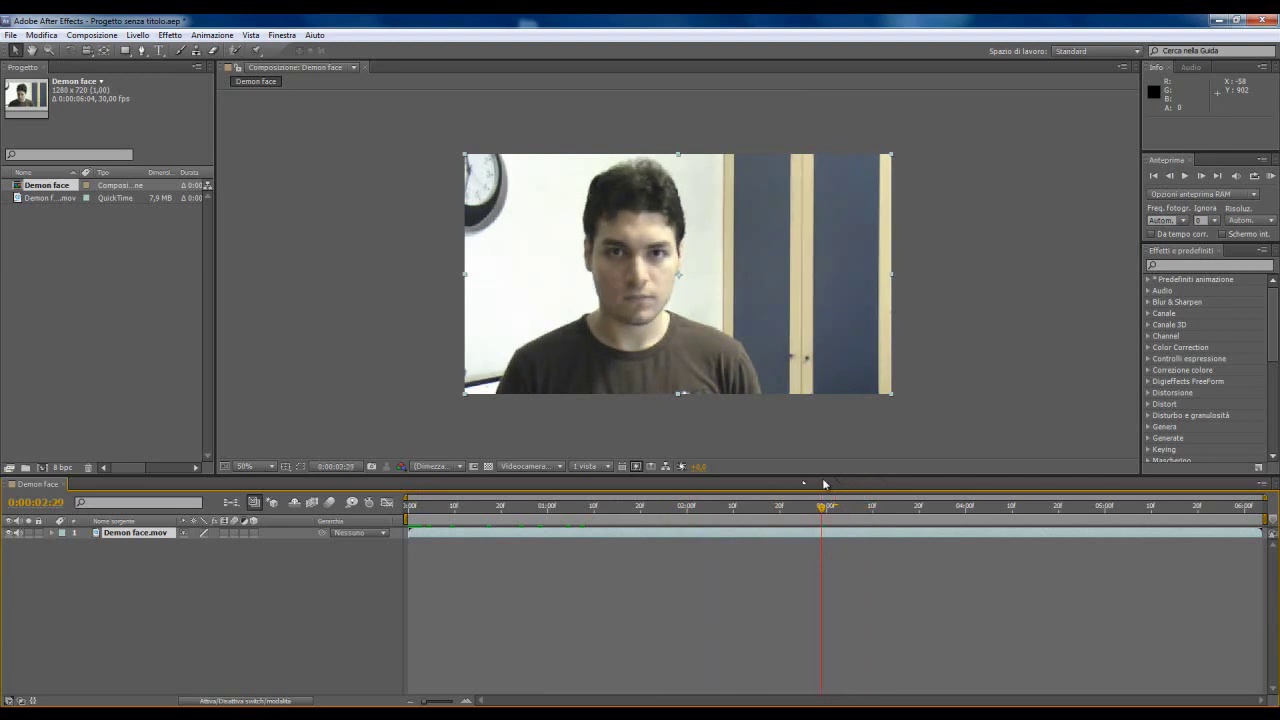
scroll(622, 347, "up", 1)
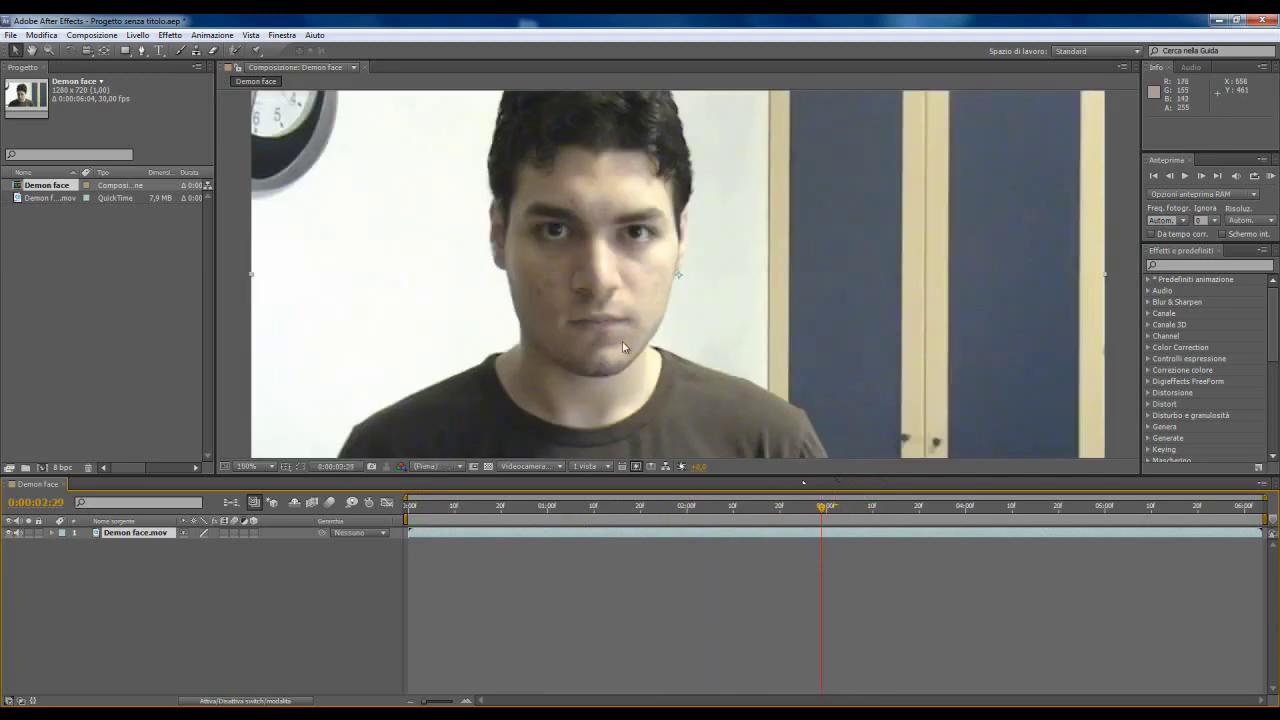
Step: Start a Stabilize Motion track on Demon face.mov with rotation enabled
right_click(137, 531)
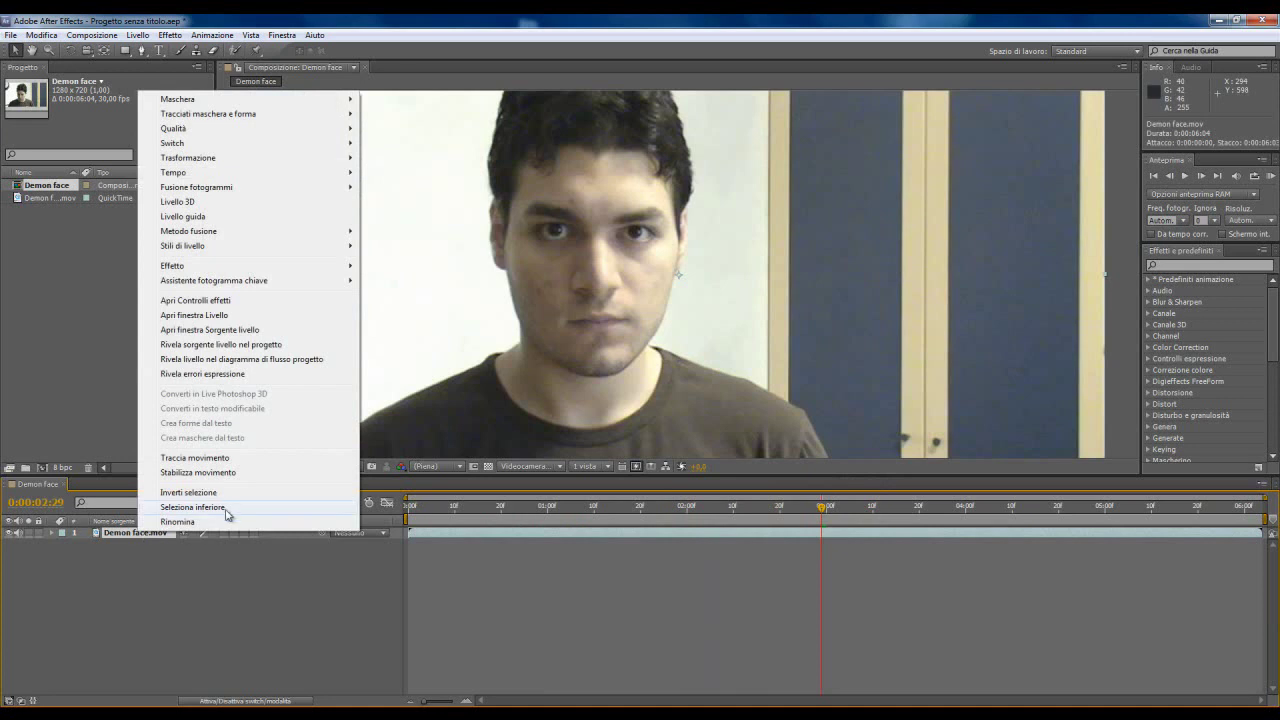
left_click(214, 473)
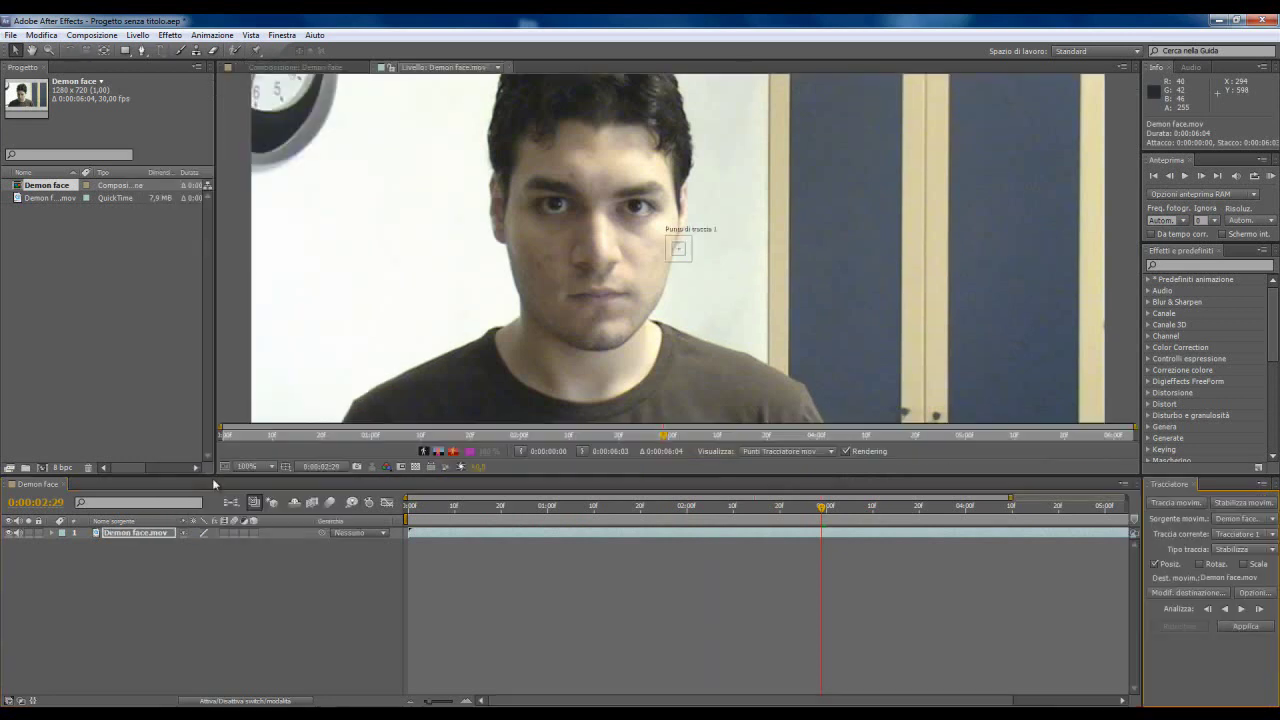
left_click(1201, 564)
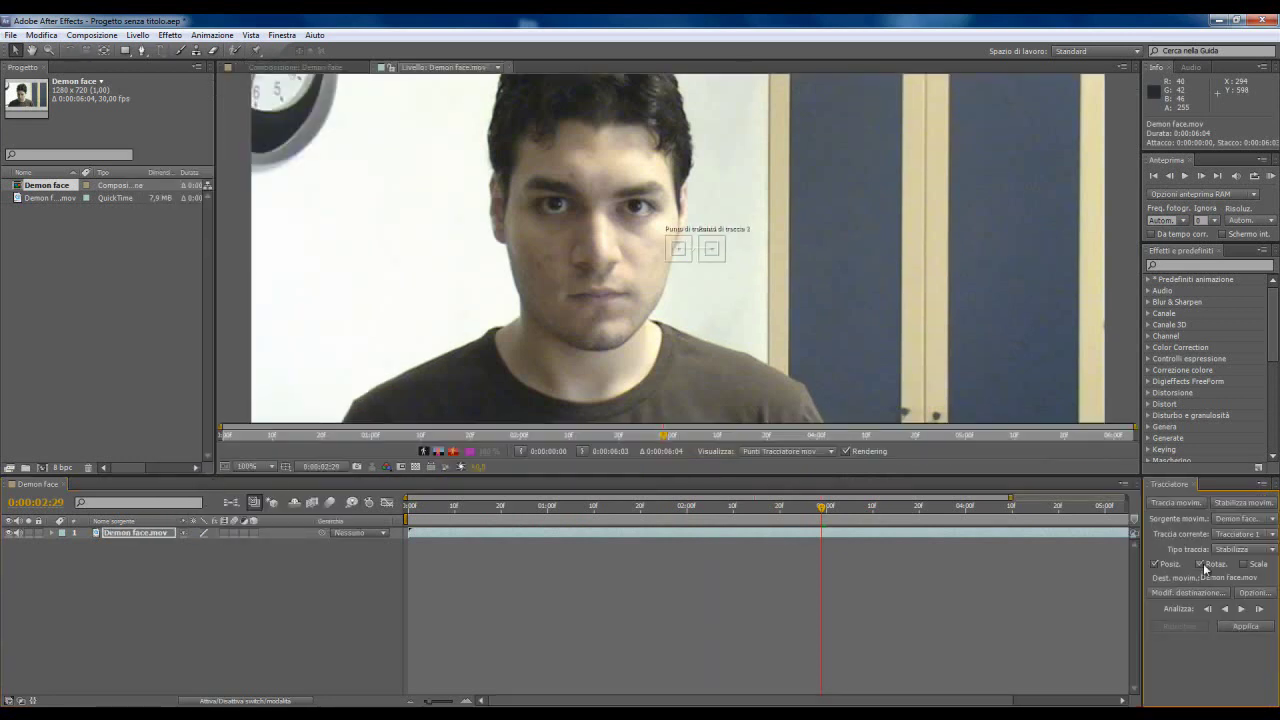
scroll(639, 337, "up", 2)
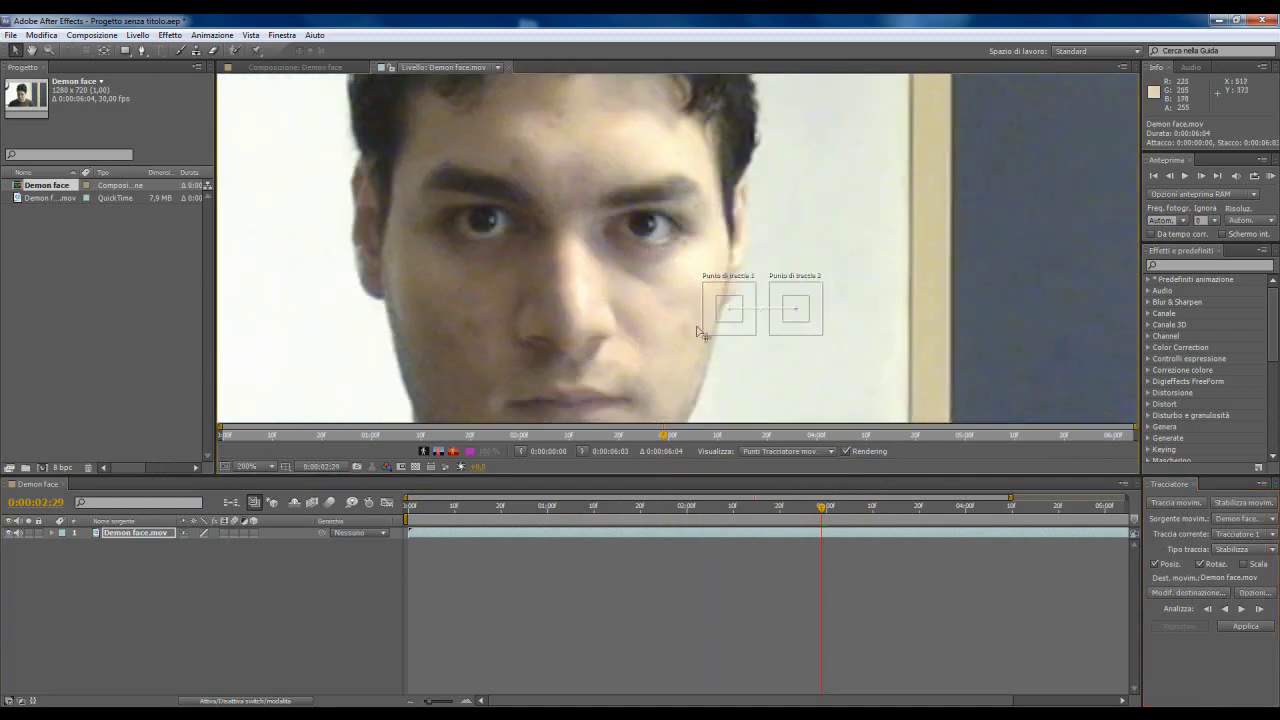
Step: Place Track Point 1 on the left-side eye and fit its feature box around it
left_click_drag(728, 319, 447, 238)
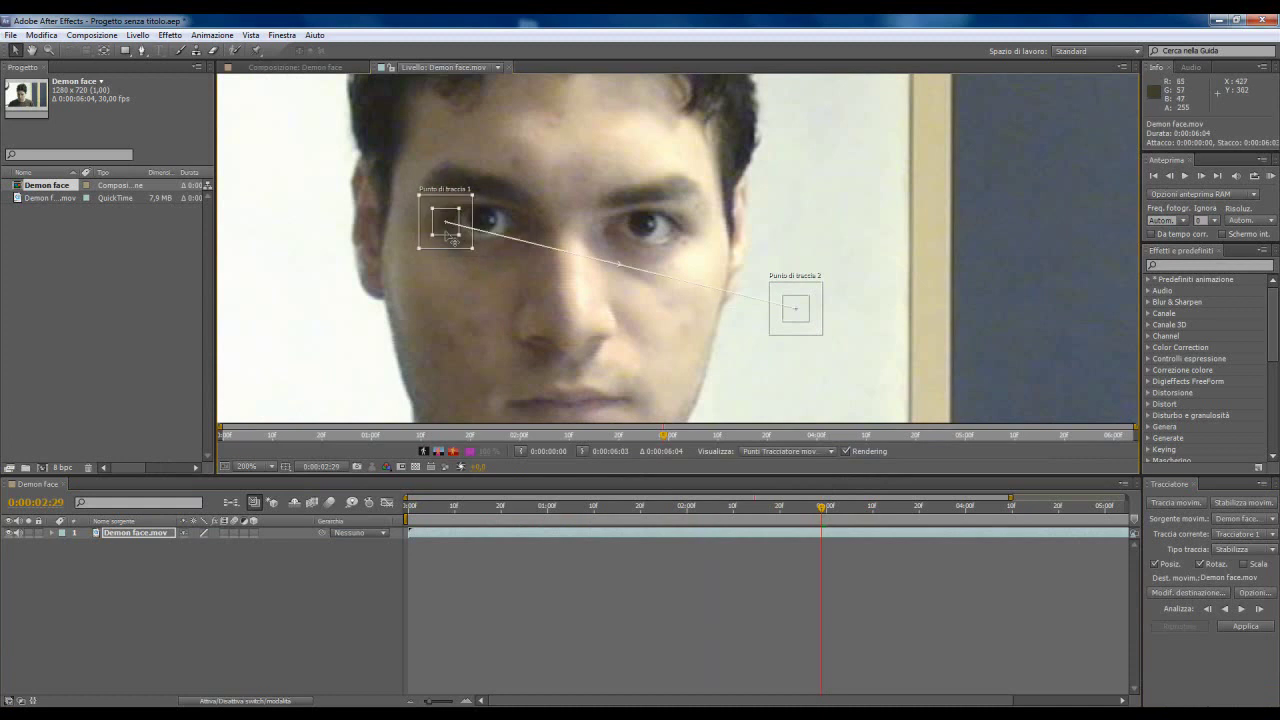
scroll(449, 237, "up", 2)
left_click_drag(670, 267, 668, 265)
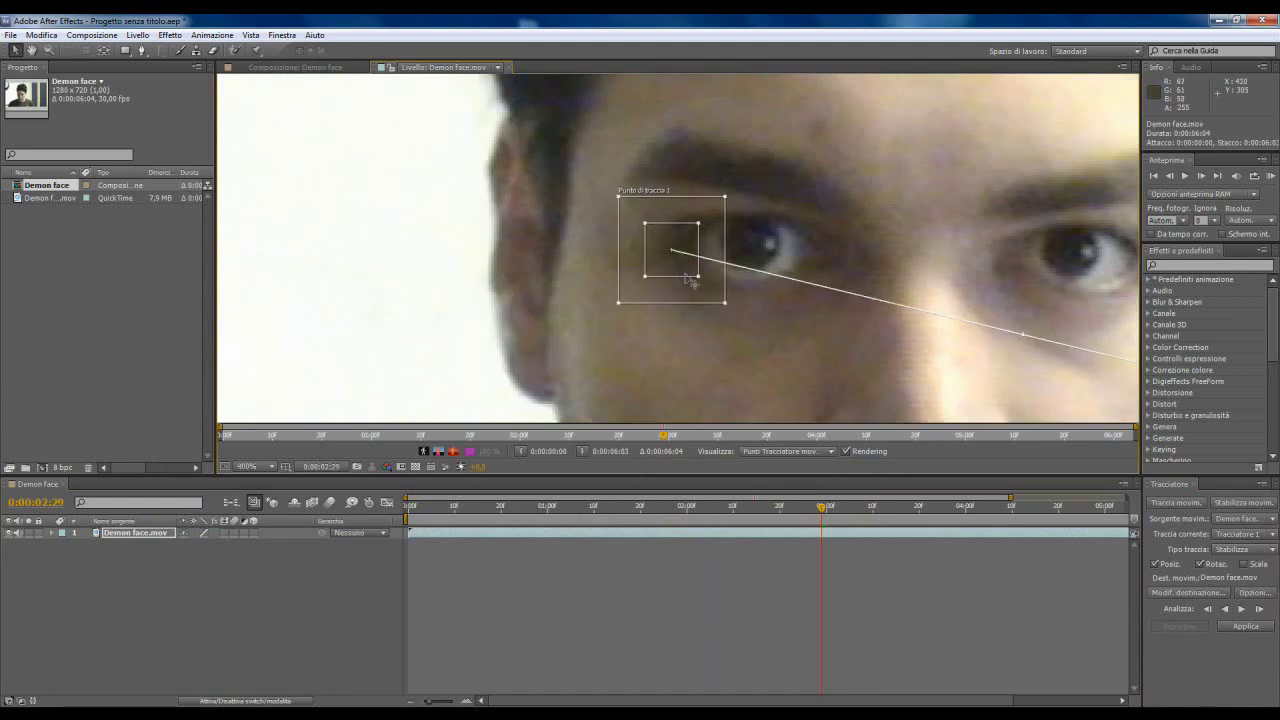
mouse_move(698, 275)
left_mouse_down()
mouse_move(737, 305)
mouse_move(716, 286)
left_mouse_up()
left_click_drag(860, 320, 638, 293)
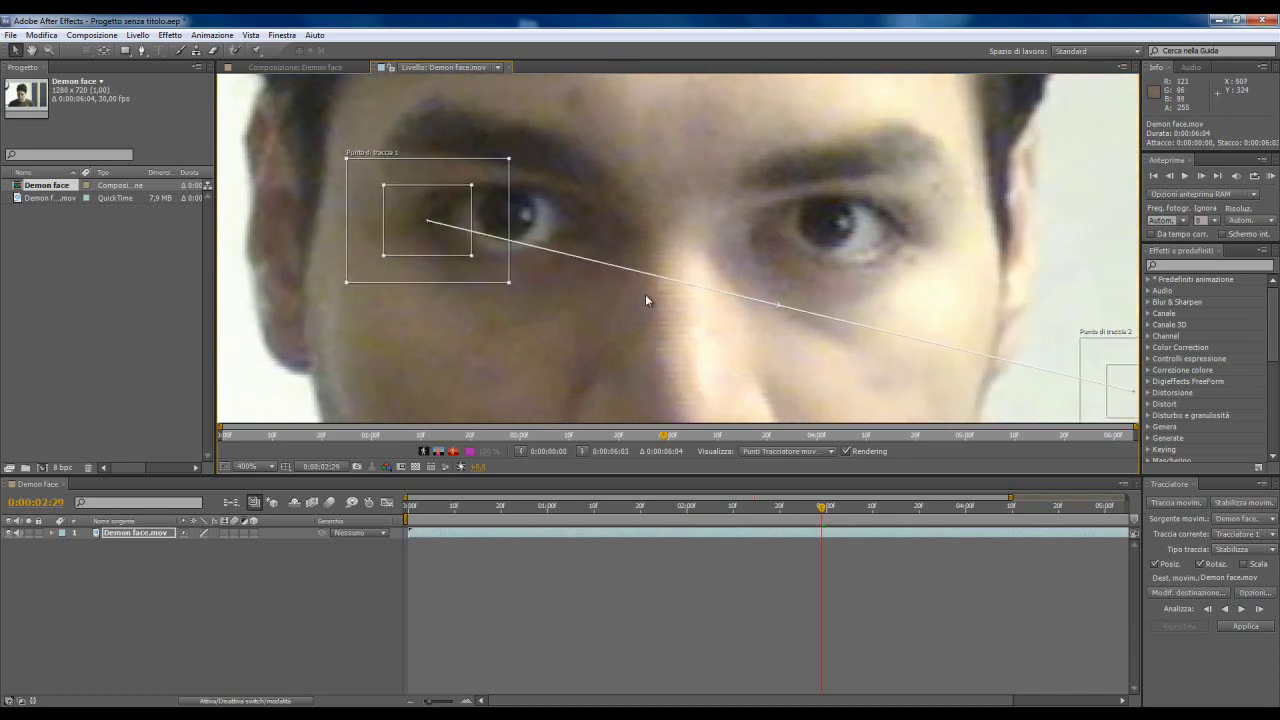
Step: Place Track Point 2 on the right-side eye and tighten its feature box
key("comma")
left_click_drag(903, 337, 791, 262)
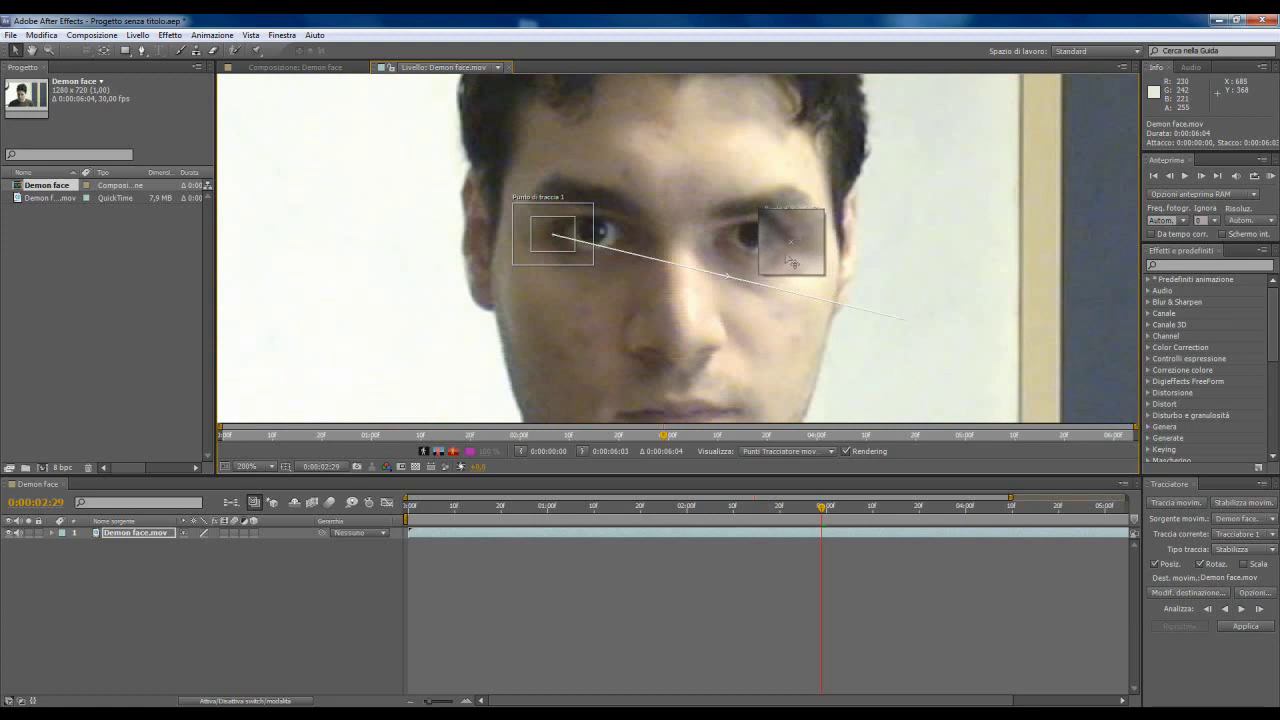
key("period")
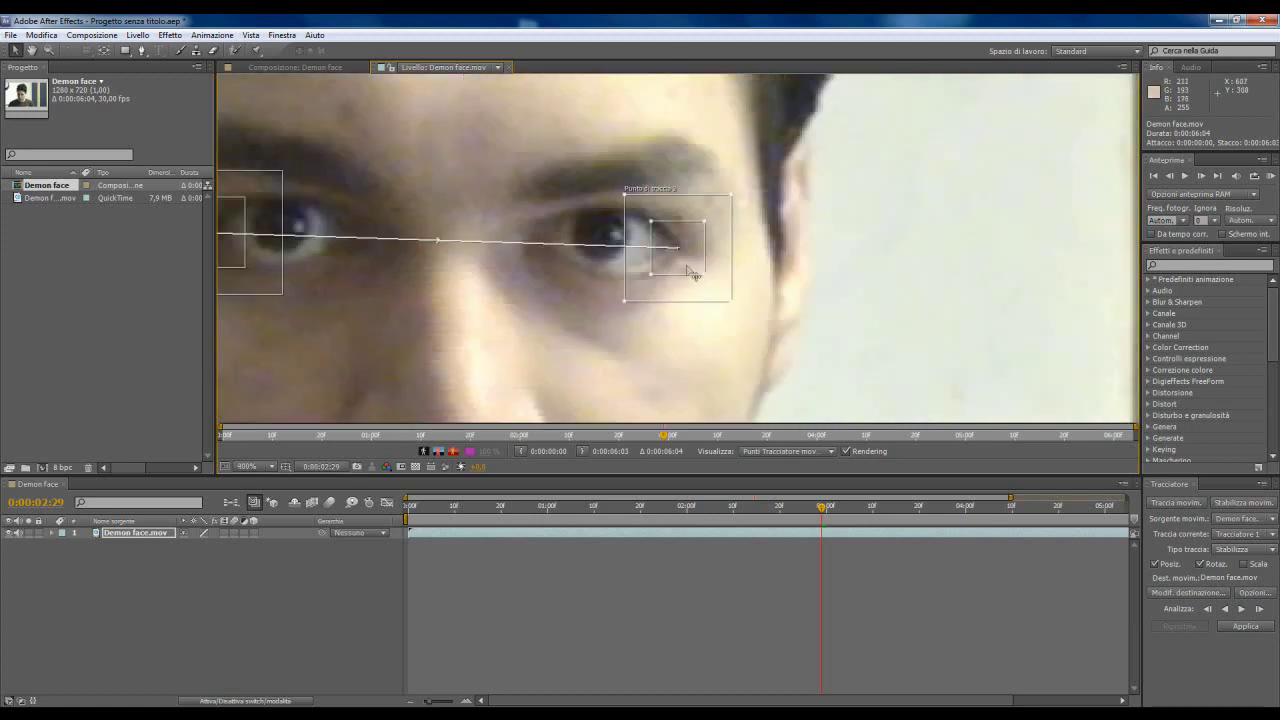
left_click_drag(701, 271, 727, 283)
left_click_drag(587, 316, 739, 332)
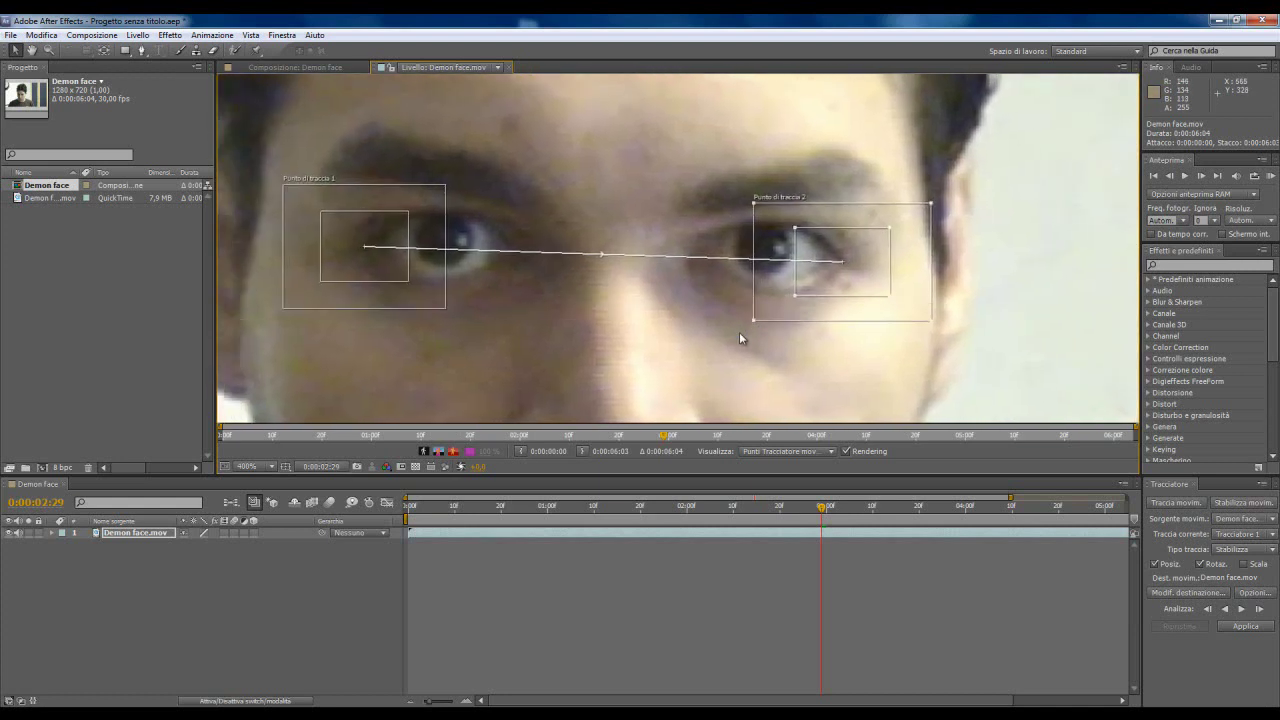
scroll(739, 332, "down", 2)
scroll(686, 351, "down", 2)
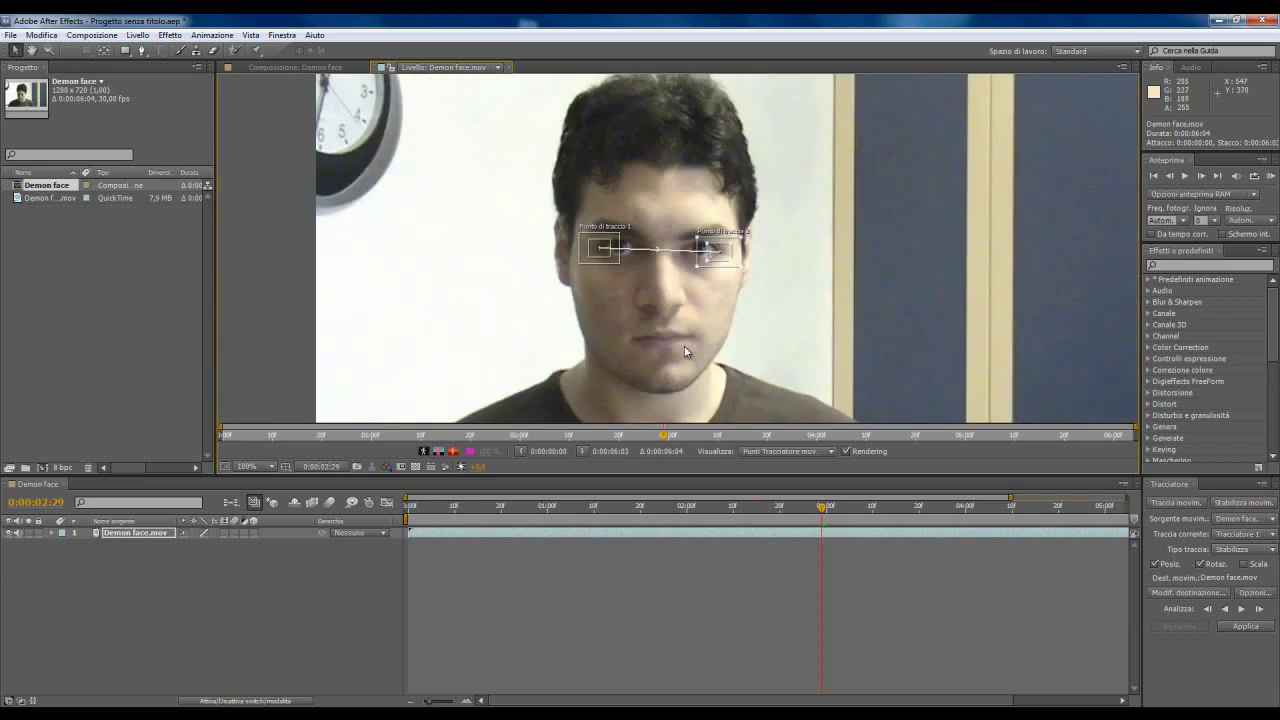
scroll(686, 351, "down", 2)
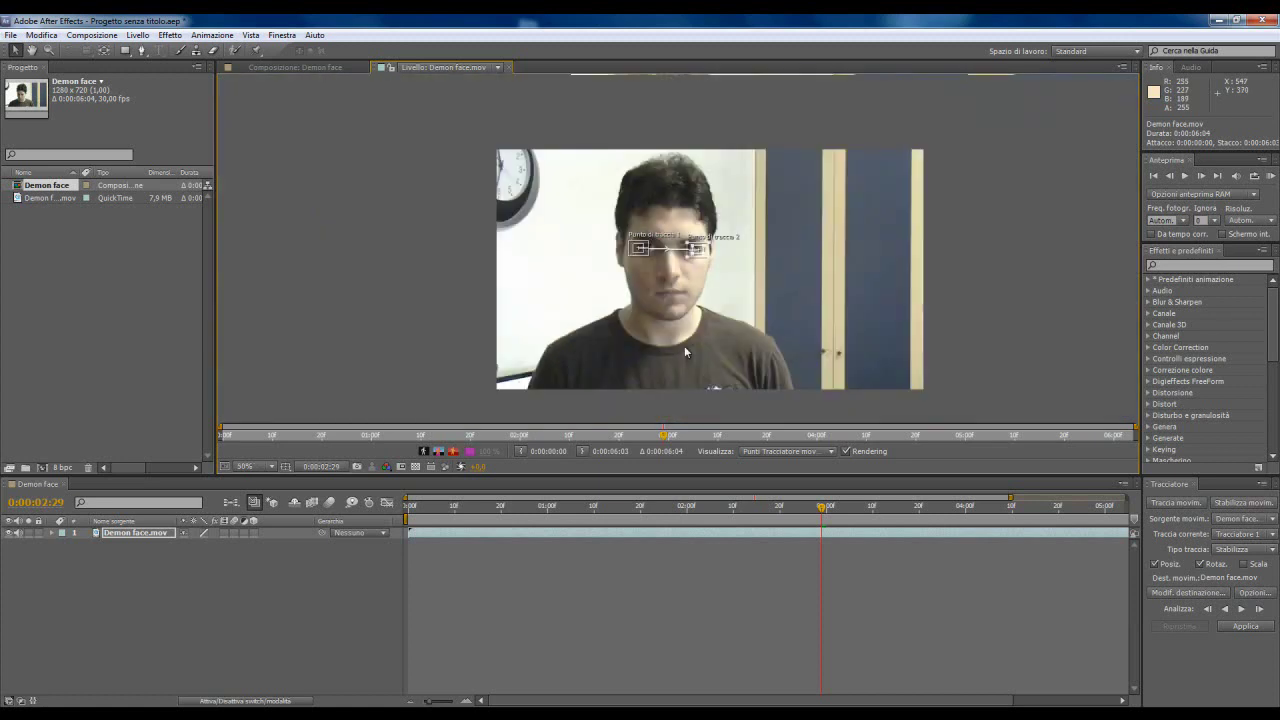
Step: Analyze the eye track forward and apply it to Demon face.mov on X and Y
left_click(1241, 609)
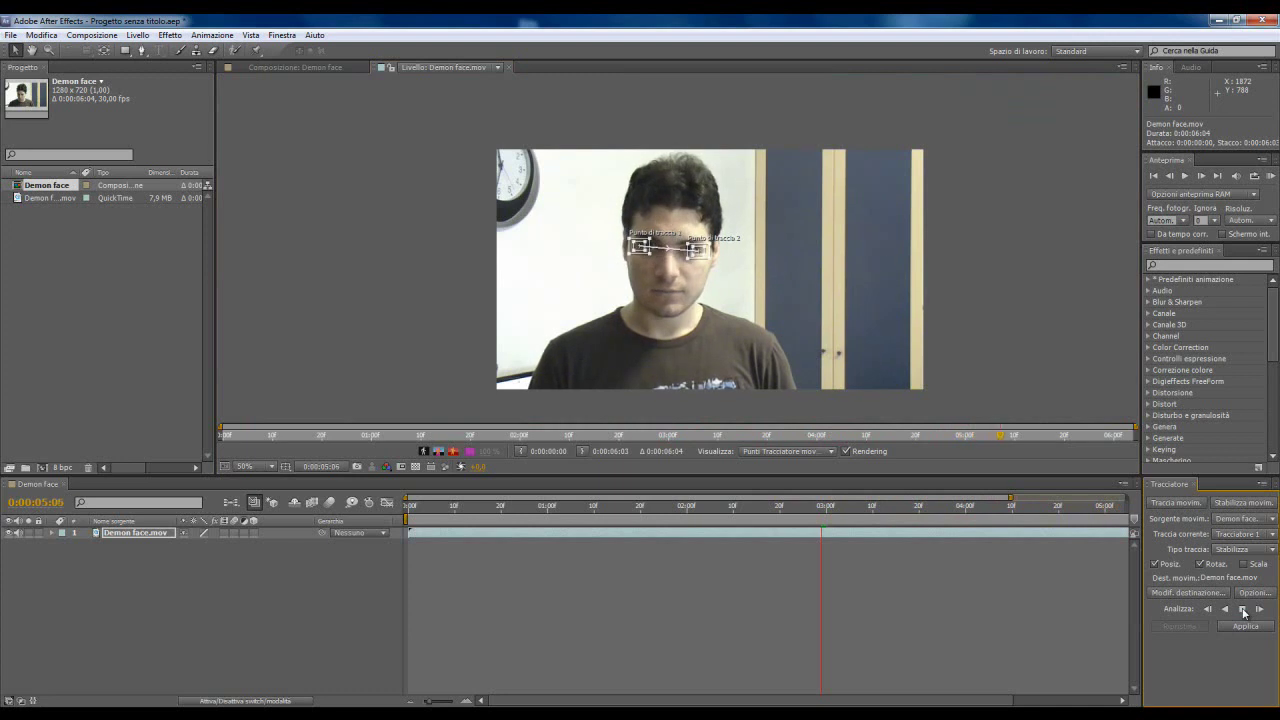
left_click(1243, 610)
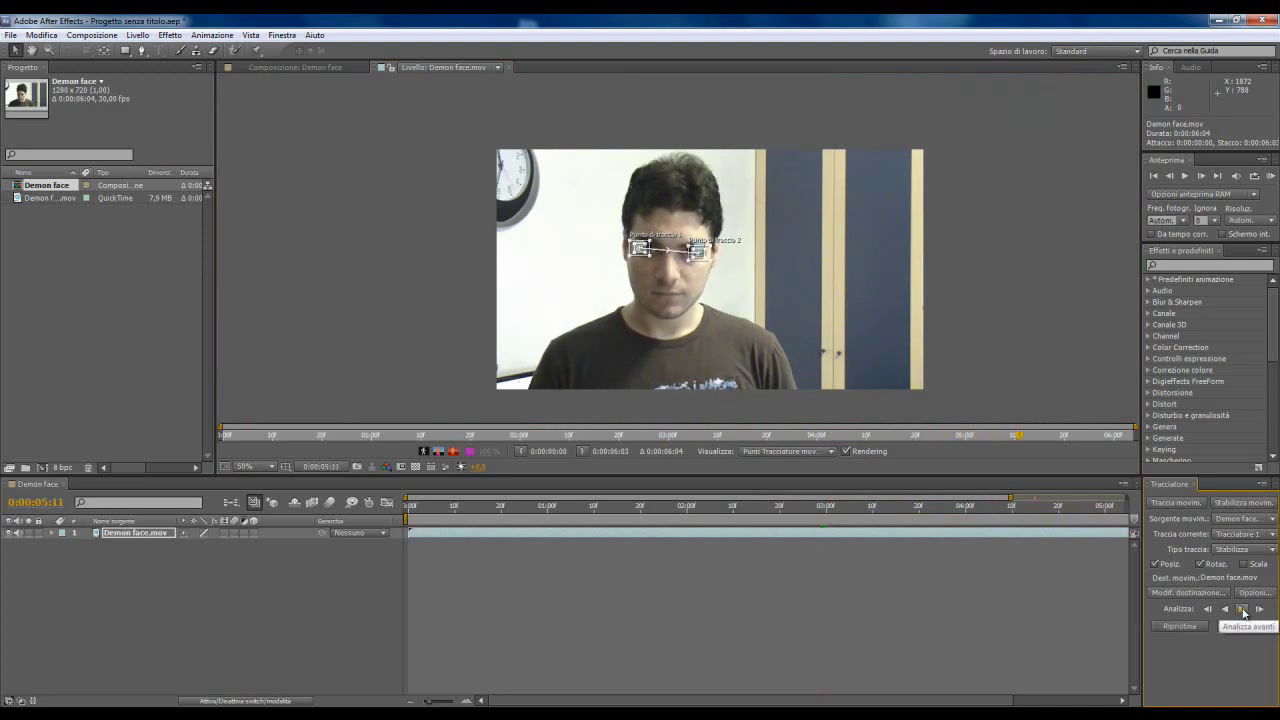
left_click(1245, 627)
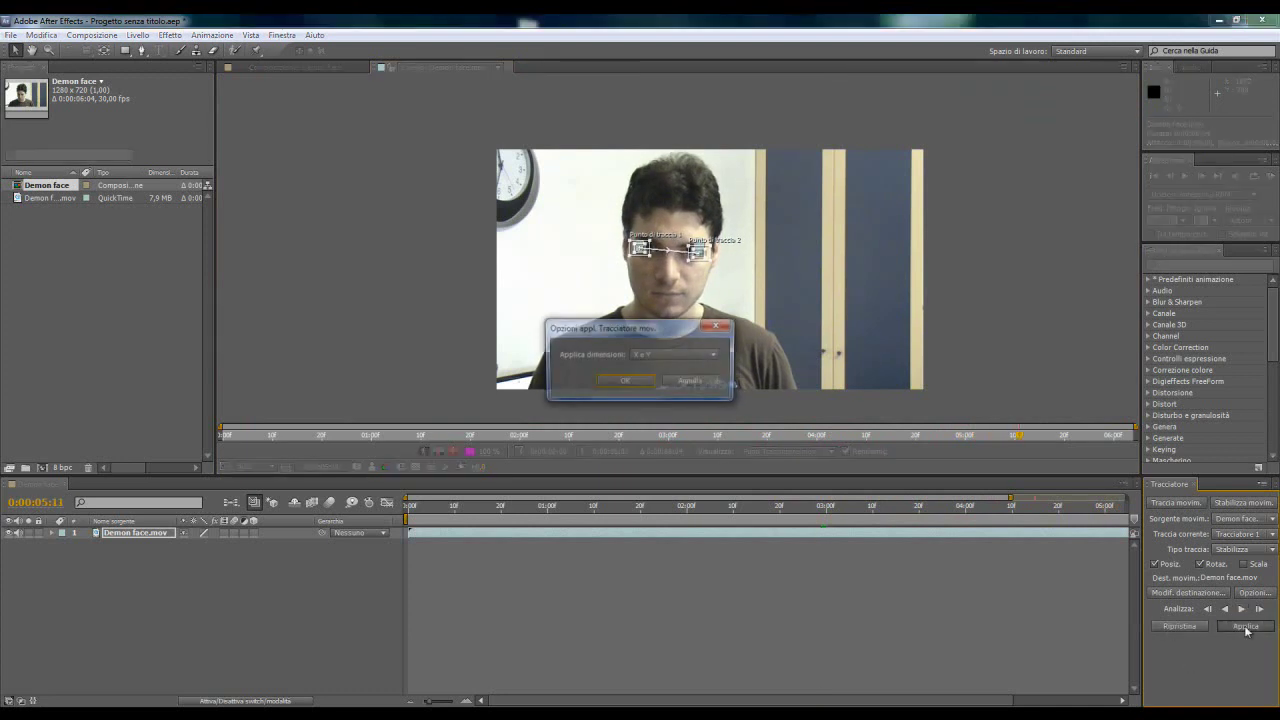
left_click(622, 379)
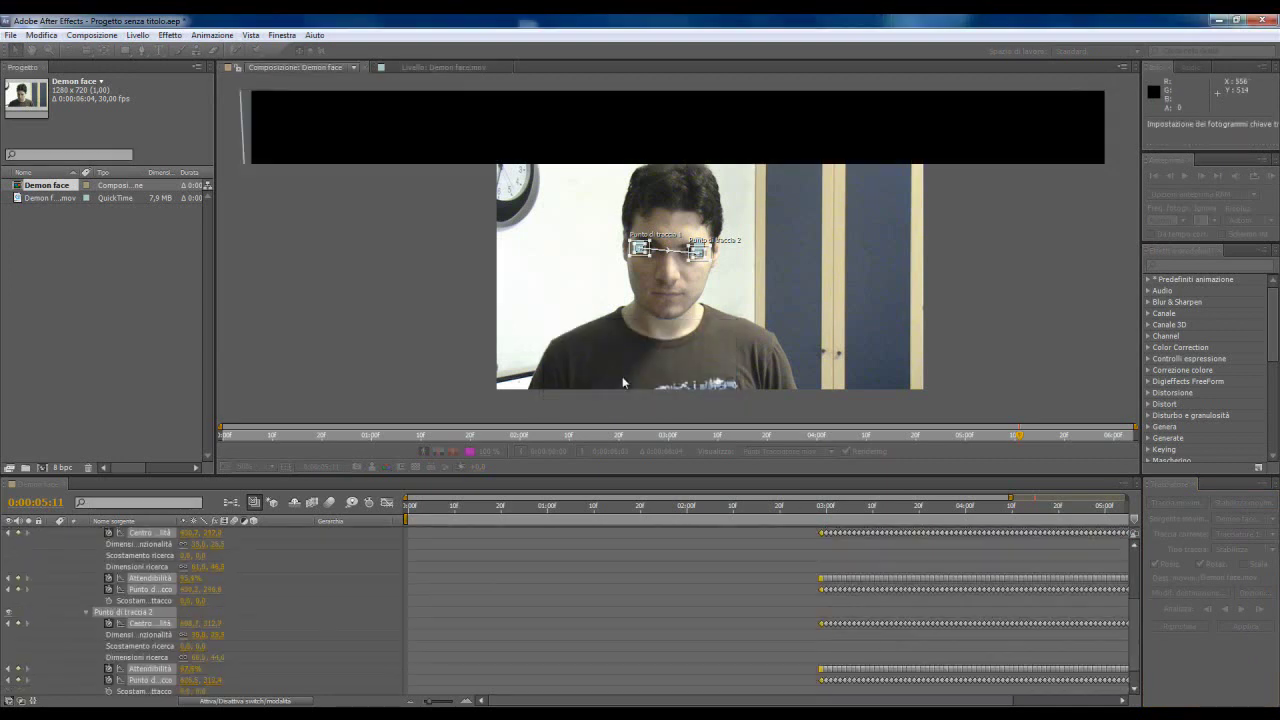
key("comma")
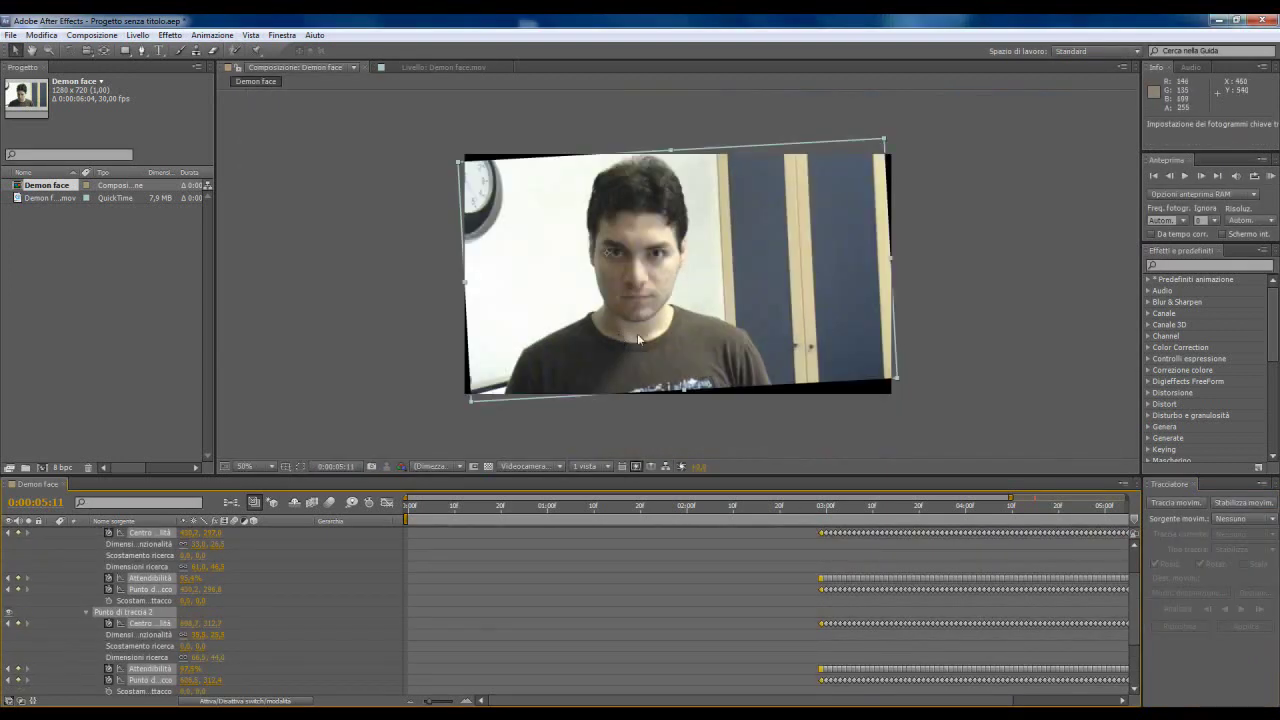
left_click(1193, 484)
Step: Scrub the timeline to review the stabilized footage, then select the Demon face.mov layer
left_click_drag(1155, 512, 806, 466)
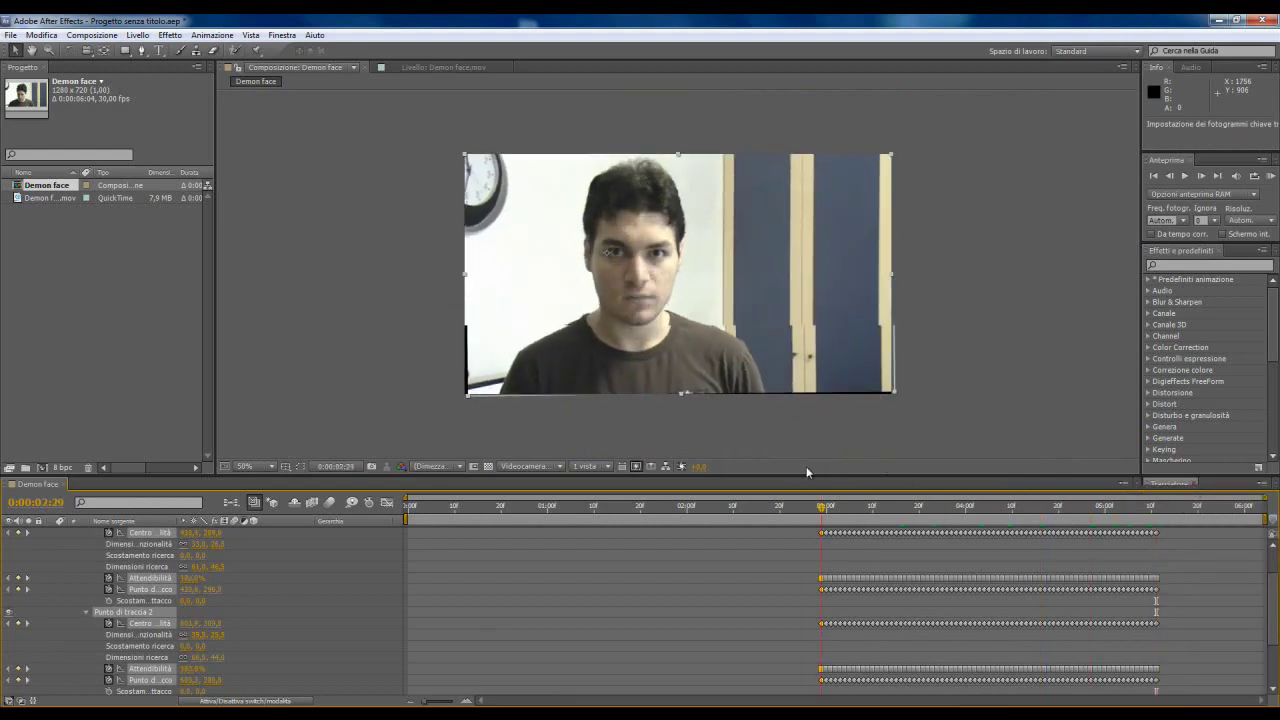
left_click_drag(806, 466, 1114, 485)
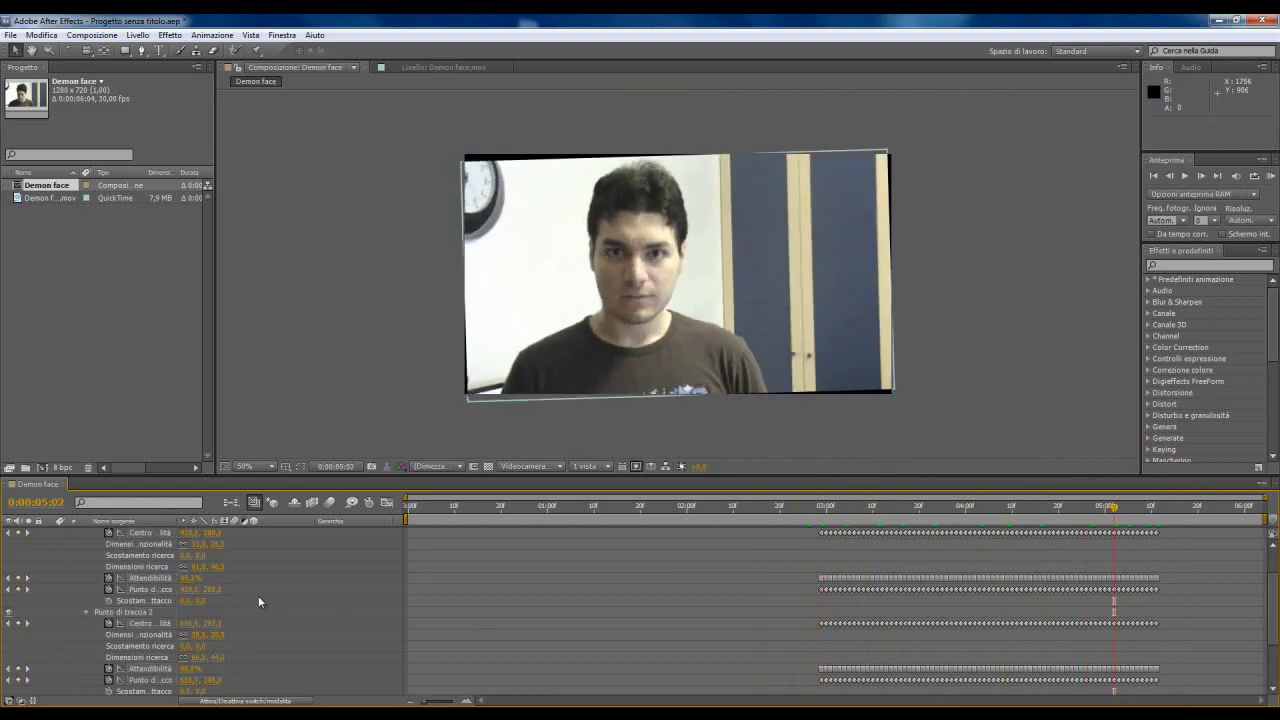
scroll(258, 595, "up", 2)
left_click(52, 535)
left_click(123, 535)
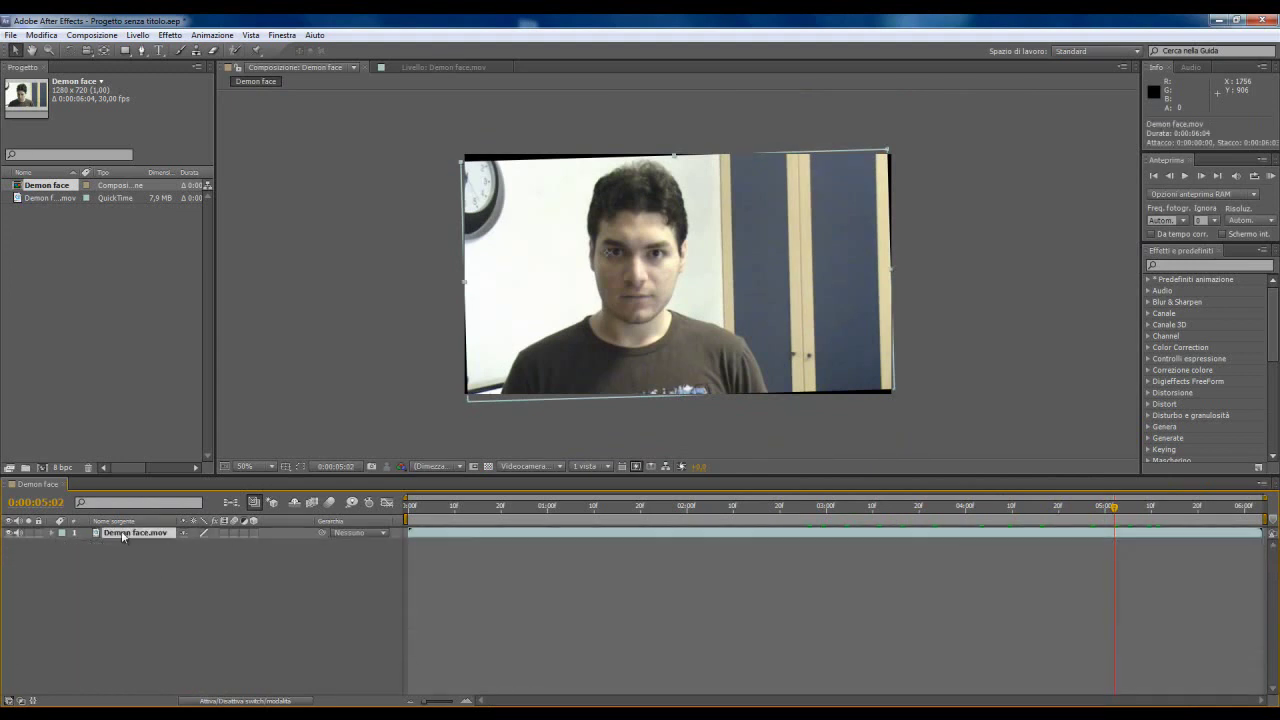
left_click(138, 35)
Step: Precompose Demon face.mov with all attributes moved into a new comp named 'Precomposizione faccia'
left_click(194, 513)
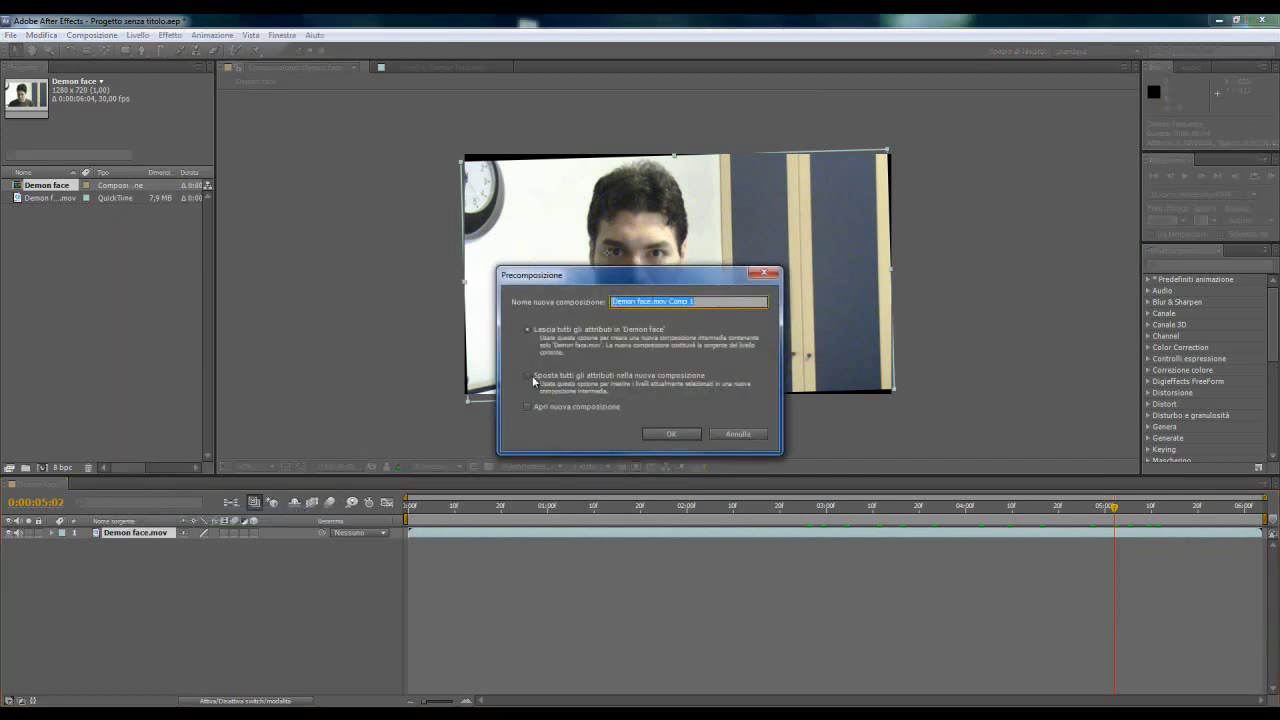
left_click(529, 377)
type("Pre")
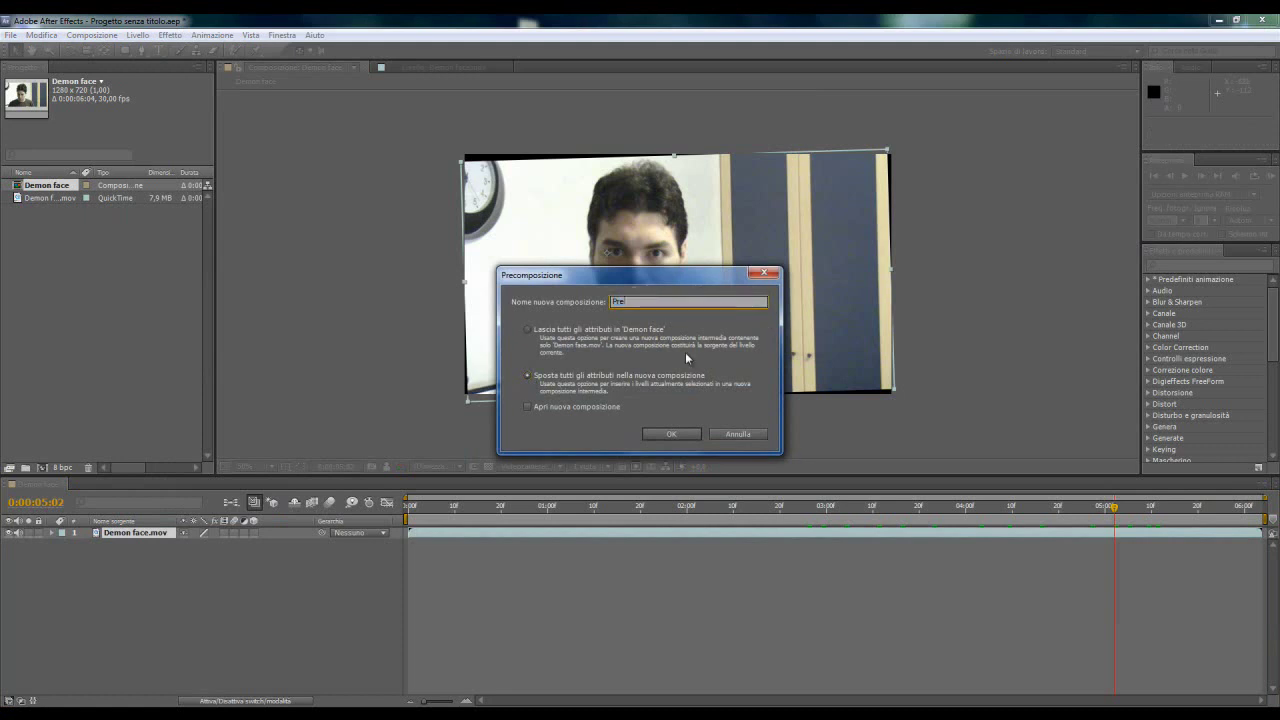
type("composizionbe")
key("BackSpace")
key("BackSpace")
type("faccia")
left_click(678, 436)
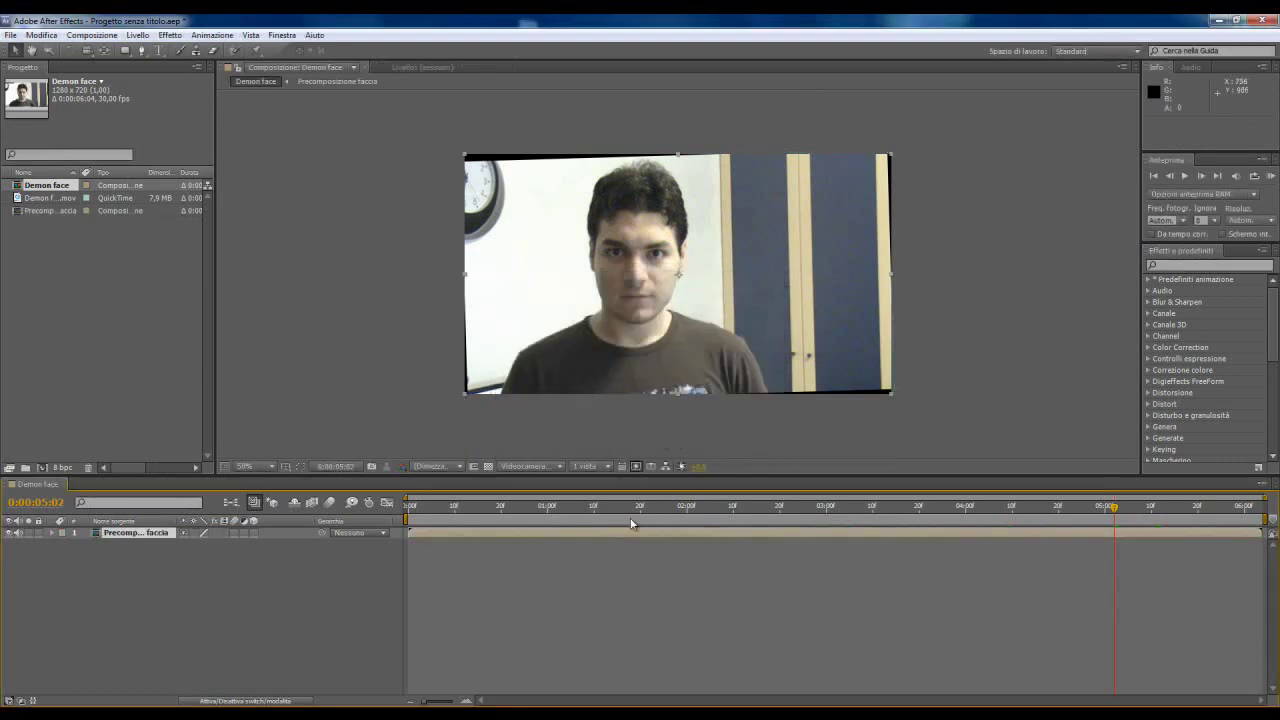
Step: Open Precomposizione faccia and set its composition width to 1600 px
double_click(135, 532)
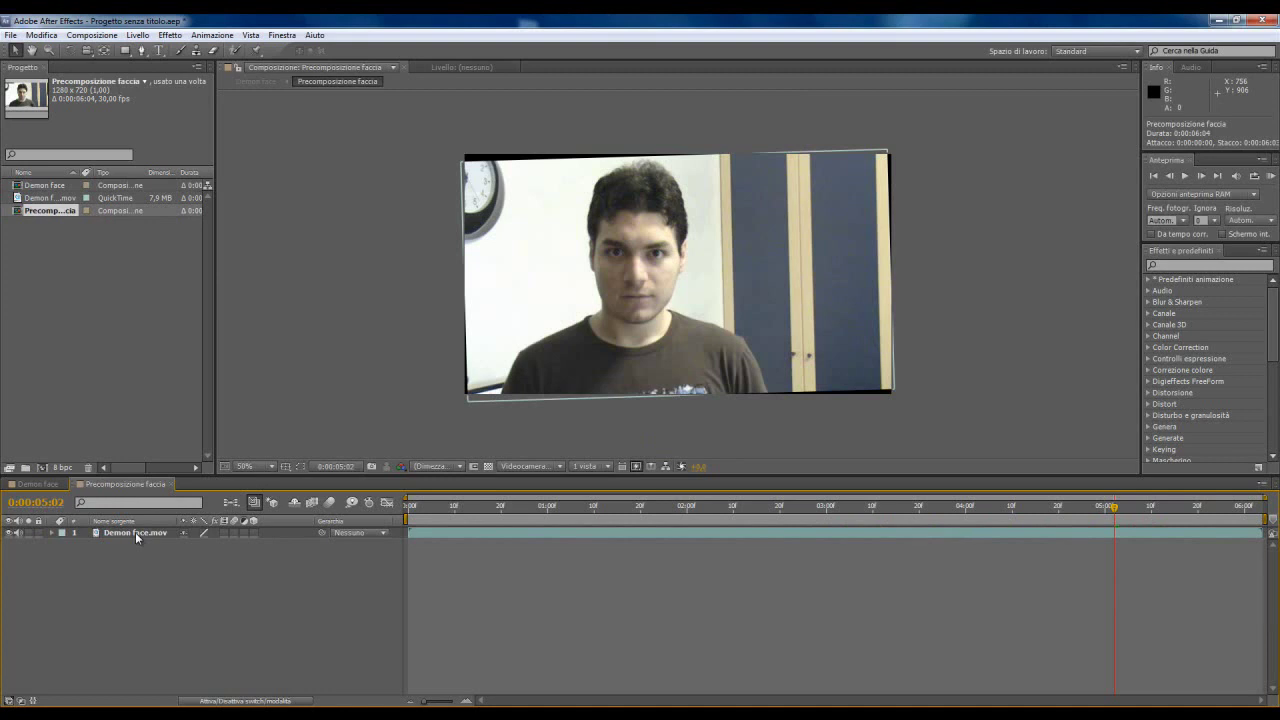
left_click(135, 532)
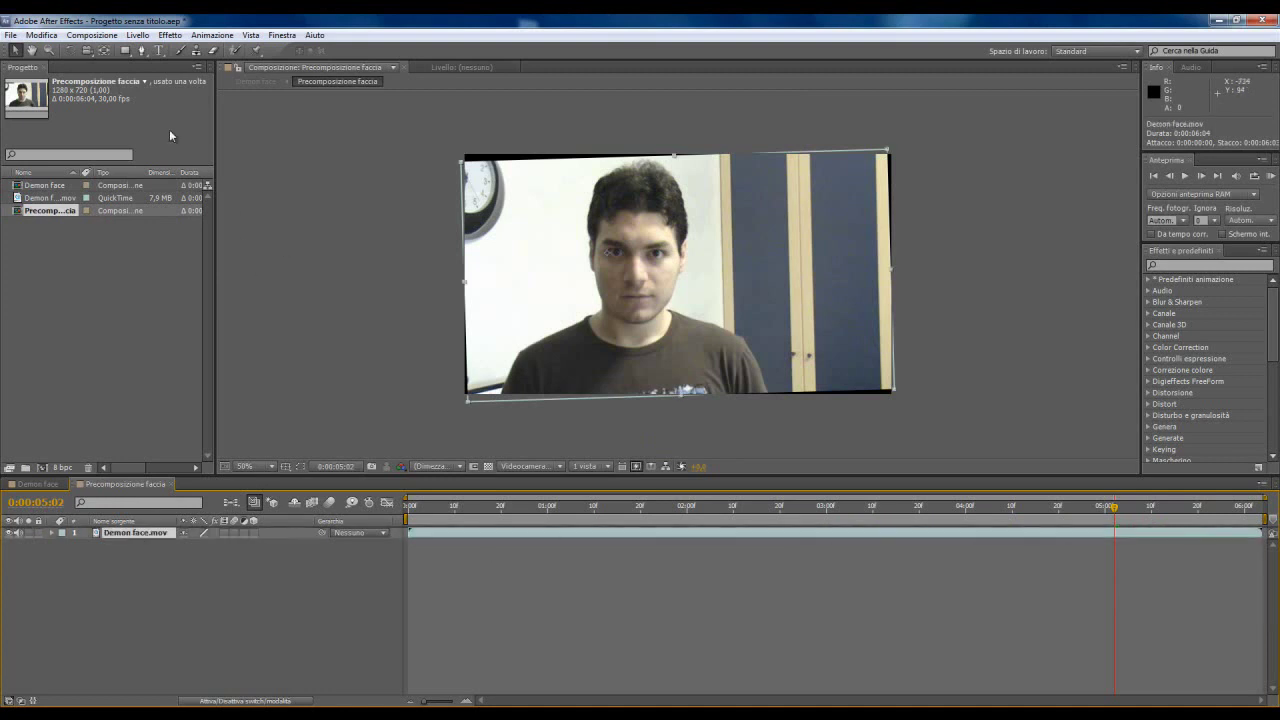
left_click(92, 35)
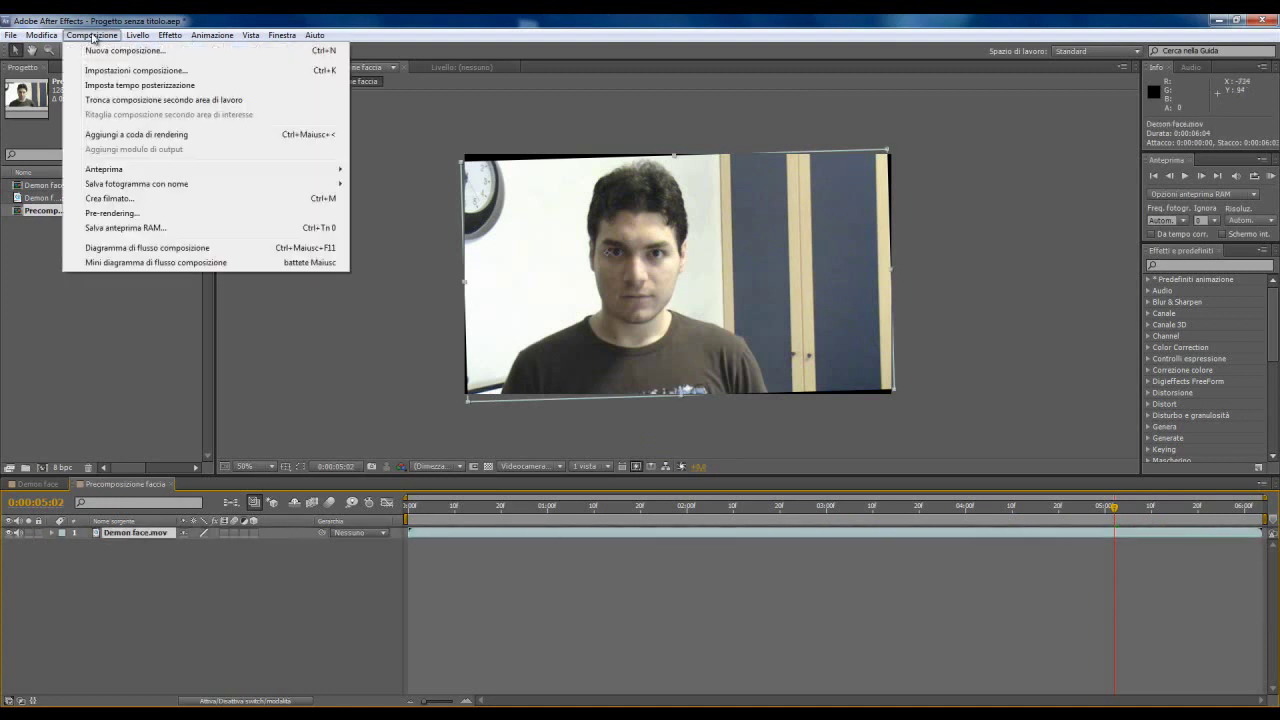
left_click(203, 71)
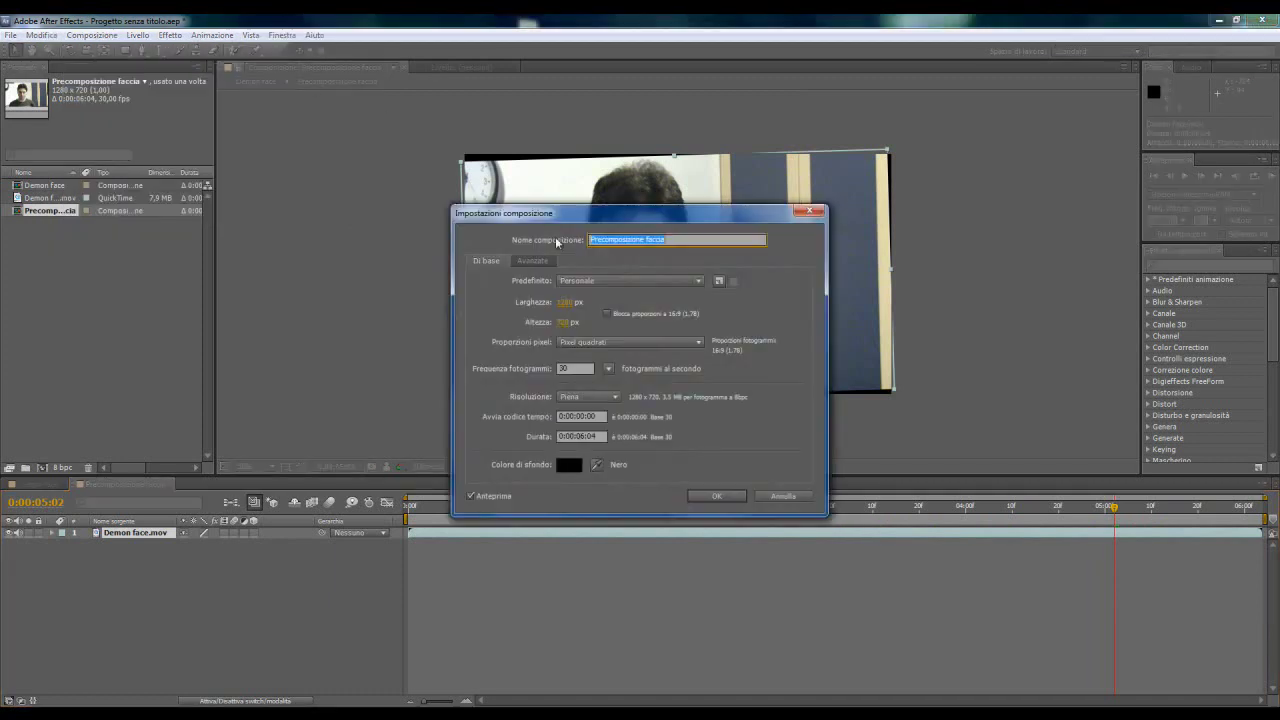
key("Tab")
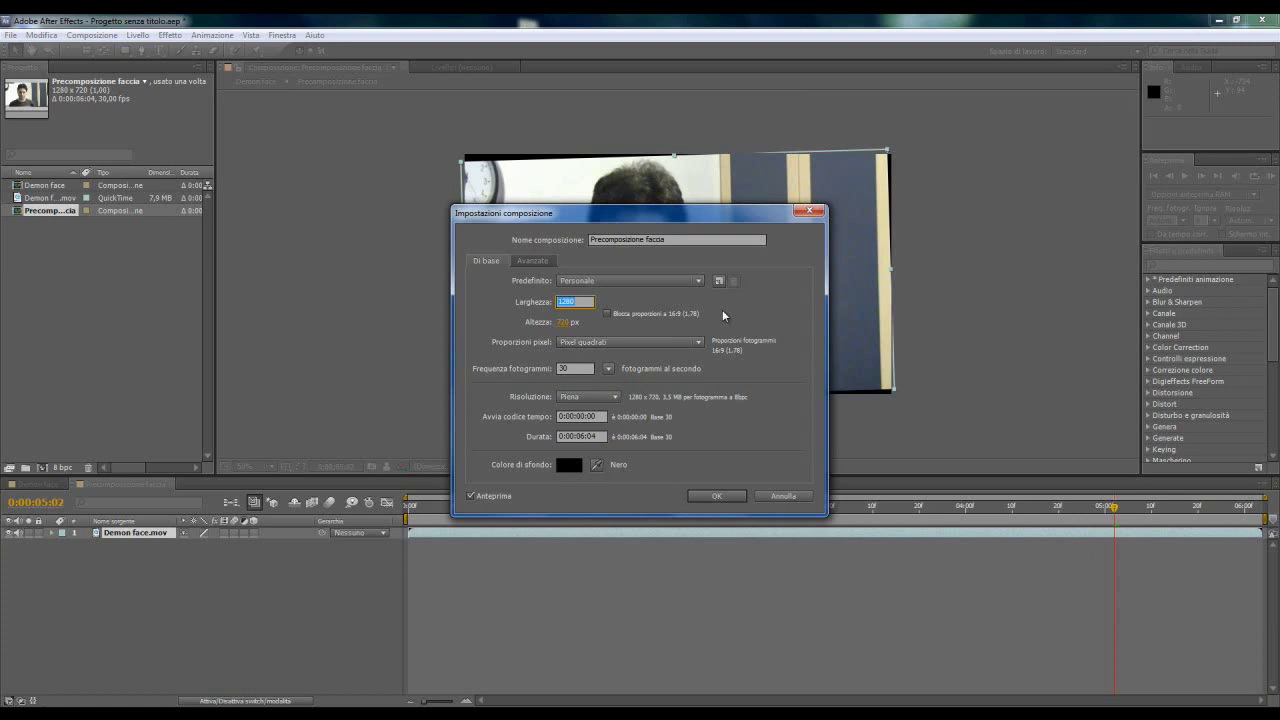
type("1600")
left_click(725, 495)
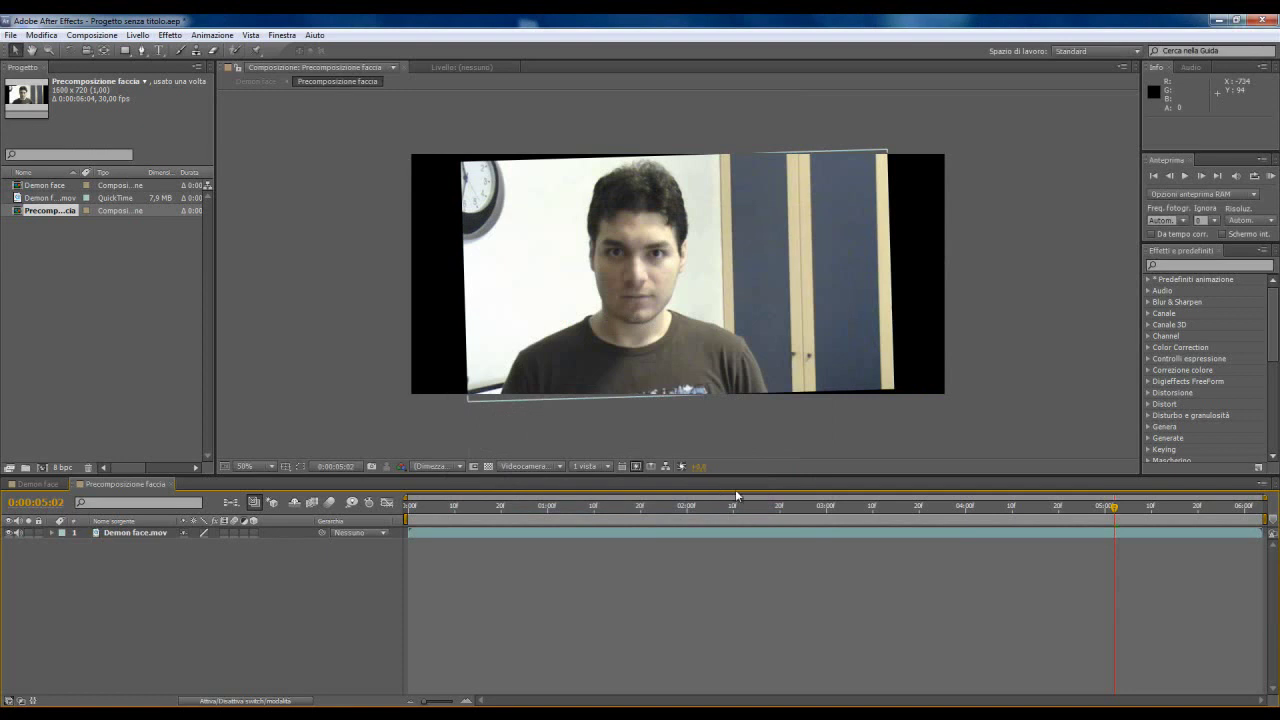
Step: Set the precomp height to 1000 px, then return to Demon face and dock the precomp timeline separately
left_click(105, 35)
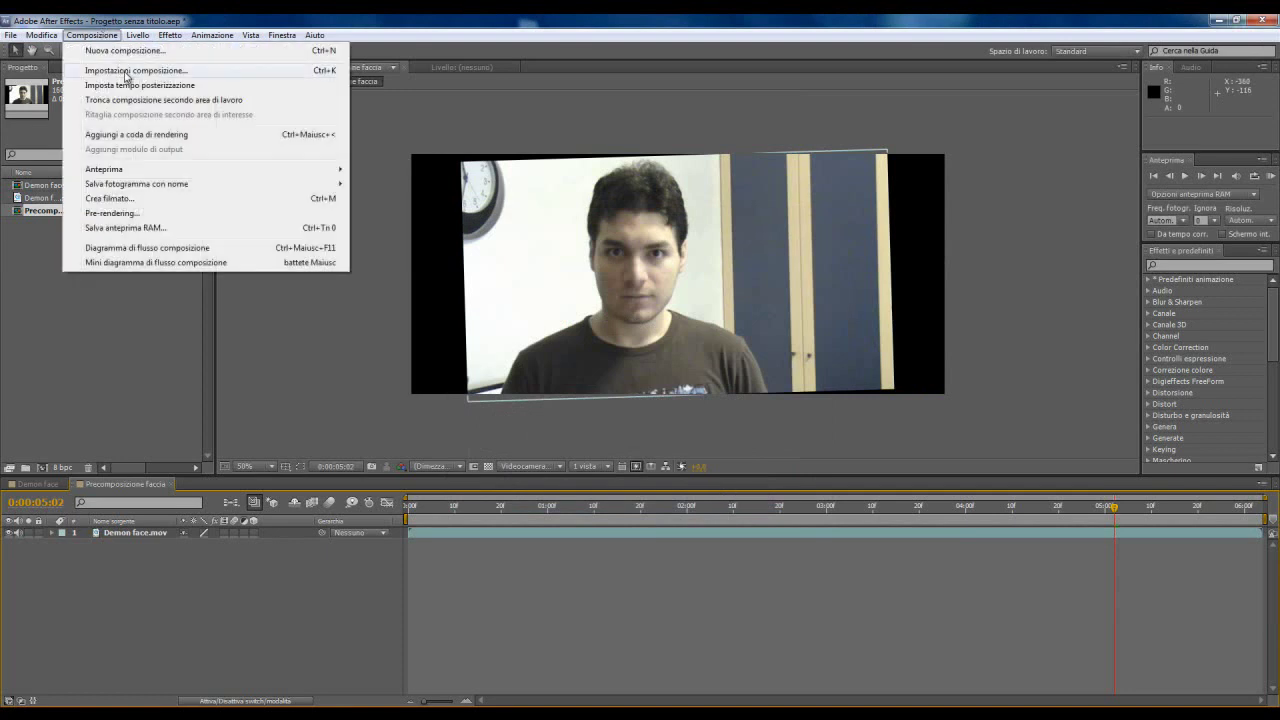
left_click(128, 72)
left_click(572, 321)
type("1000")
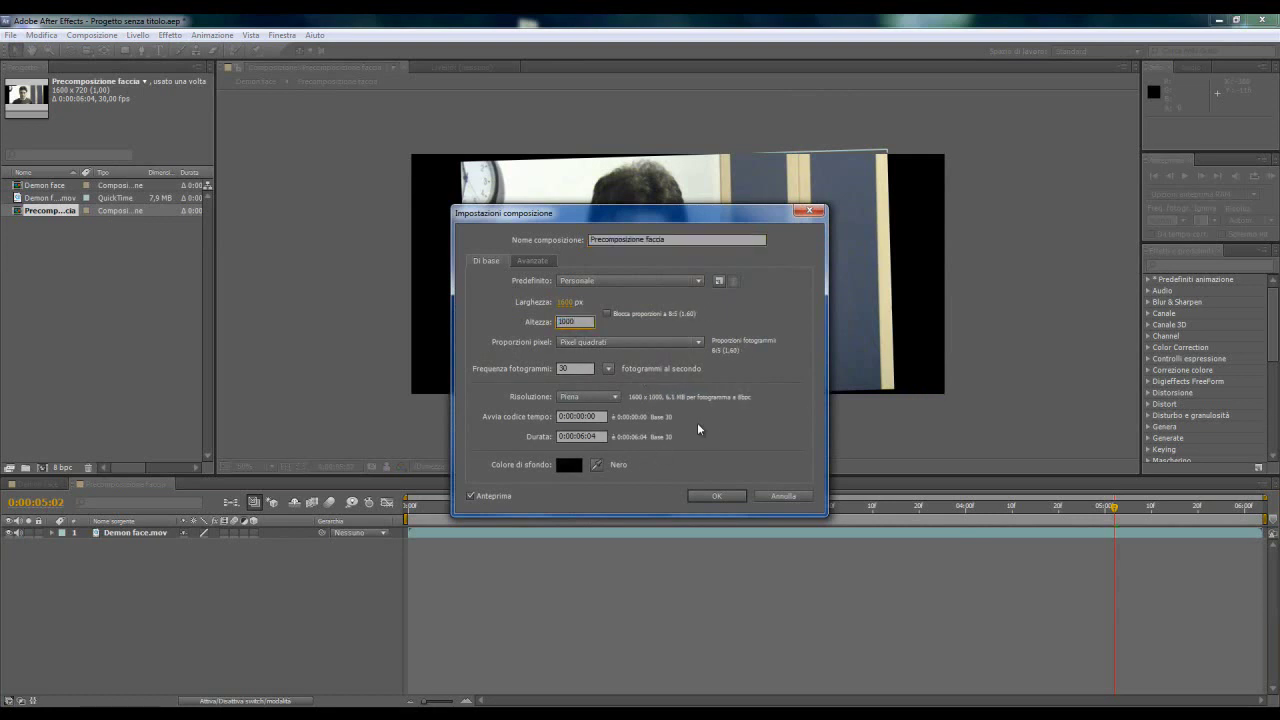
left_click(708, 496)
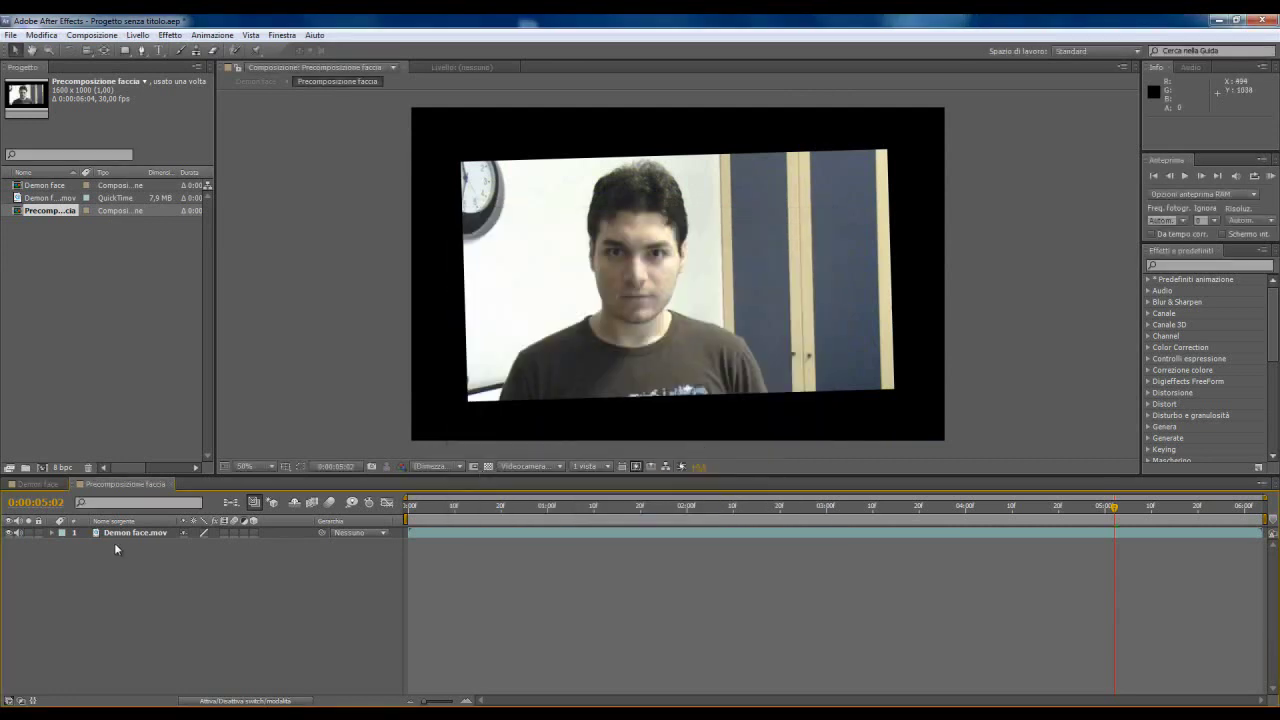
left_click(37, 484)
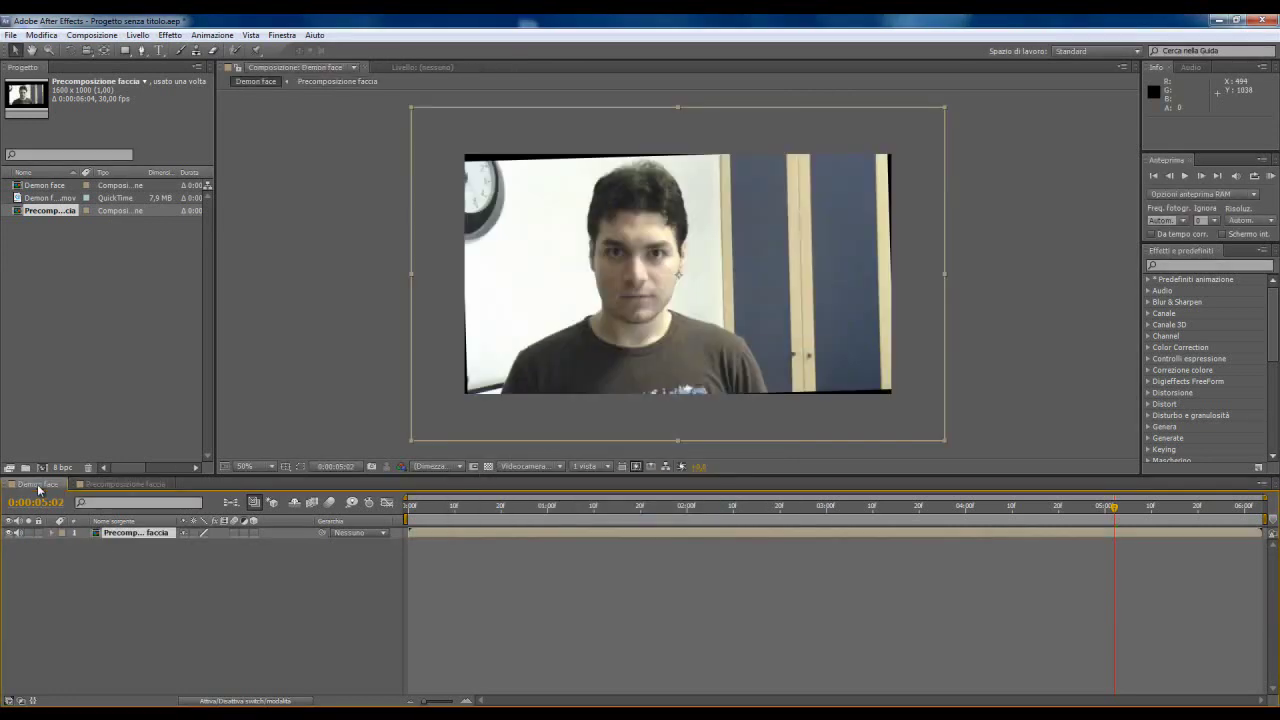
left_click_drag(113, 482, 64, 508)
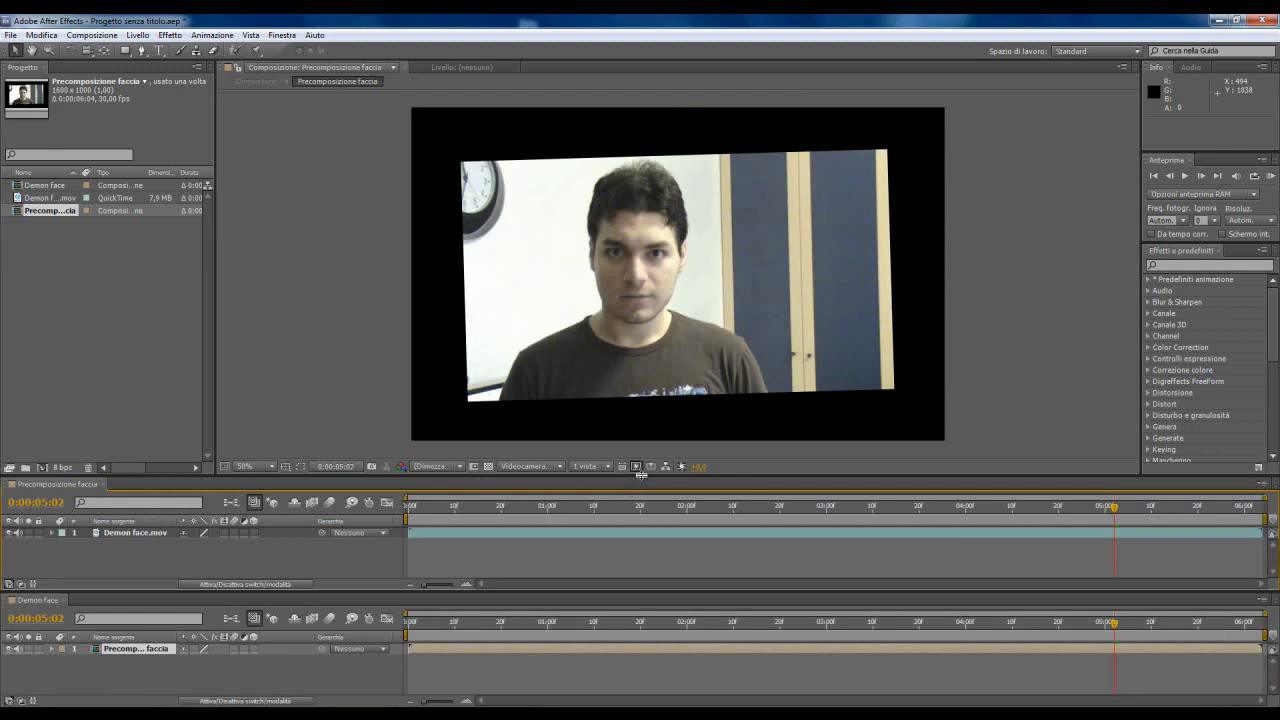
Step: Enlarge the stacked timelines and reveal Demon face.mov's tracked anchor point, position and rotation keyframes
left_click_drag(641, 476, 641, 386)
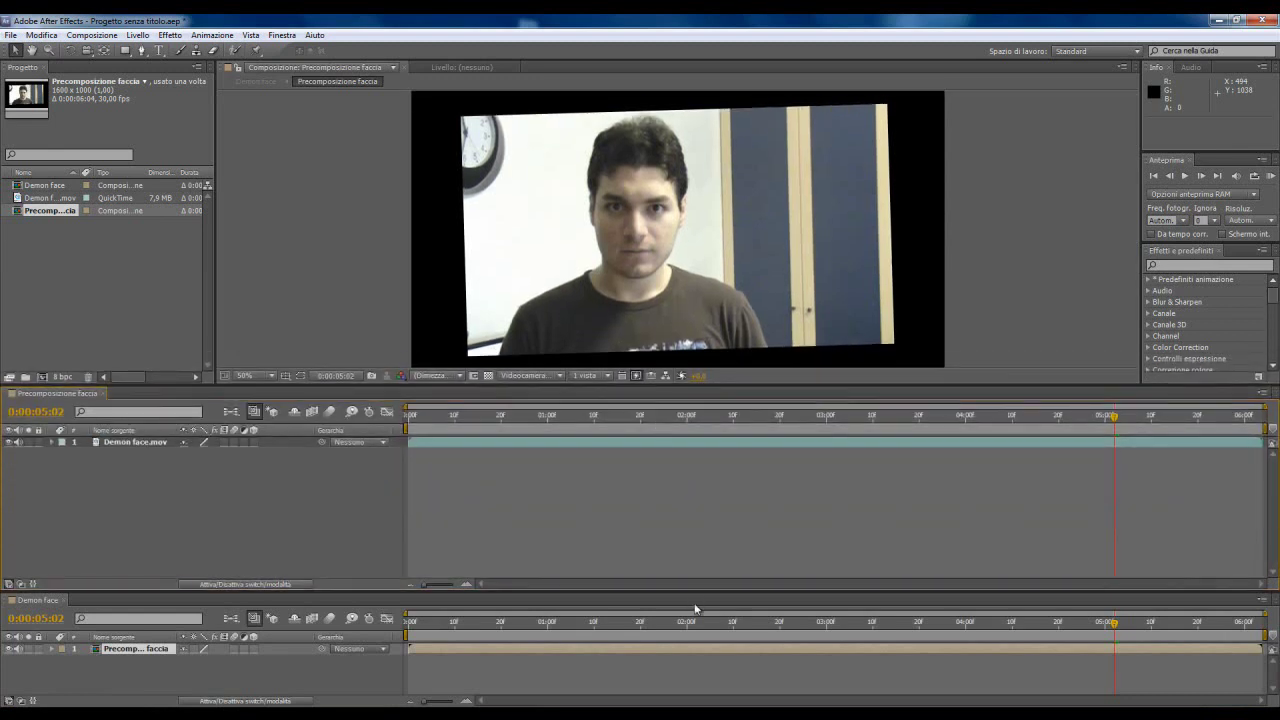
left_click_drag(697, 591, 700, 541)
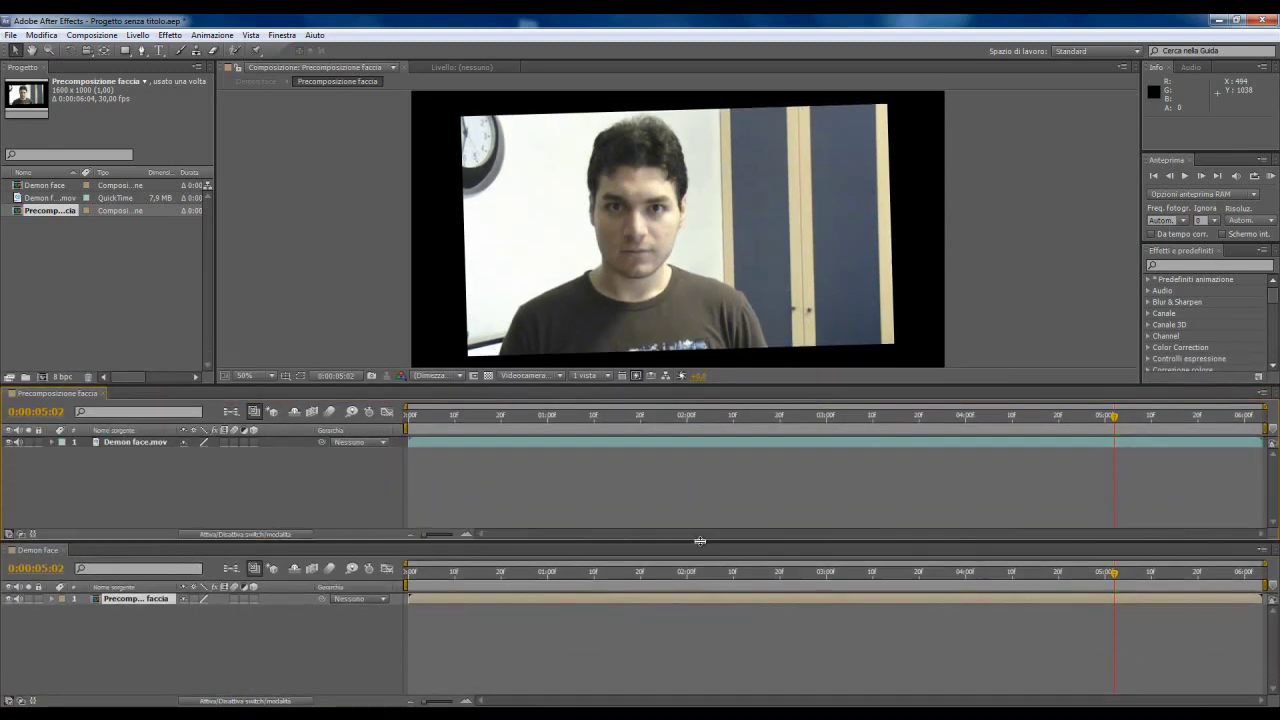
left_click(130, 443)
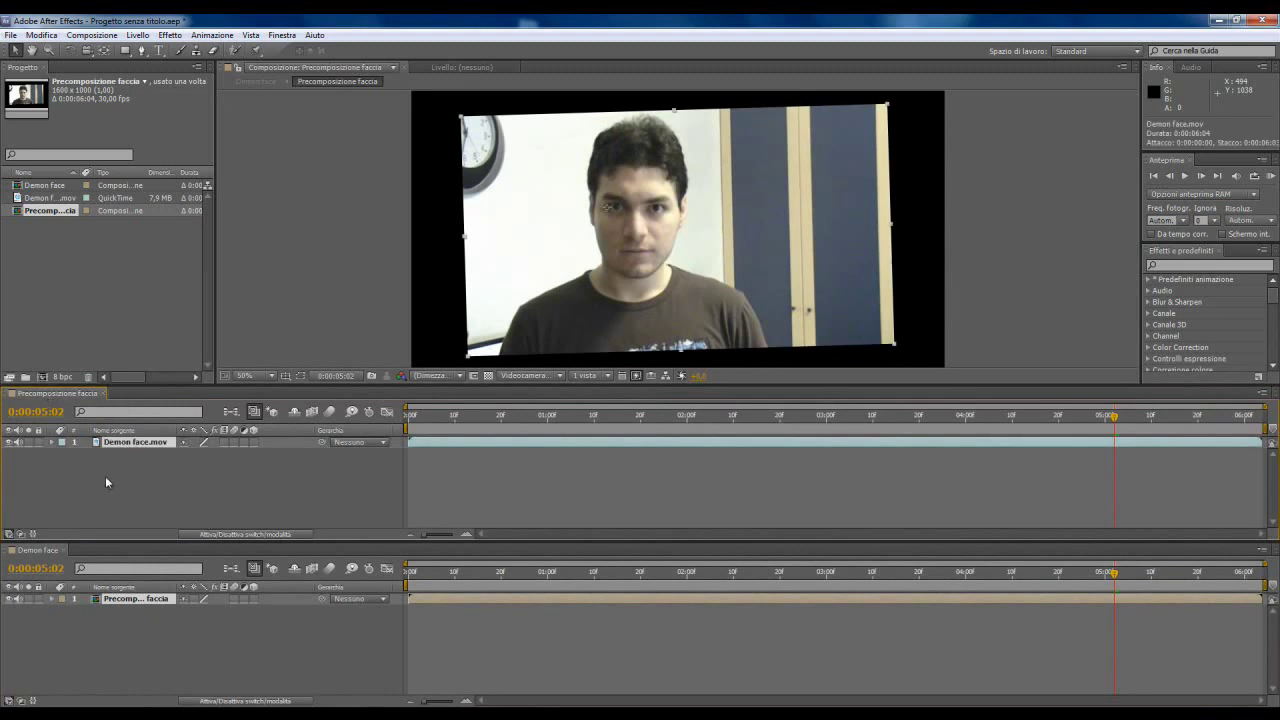
key("u")
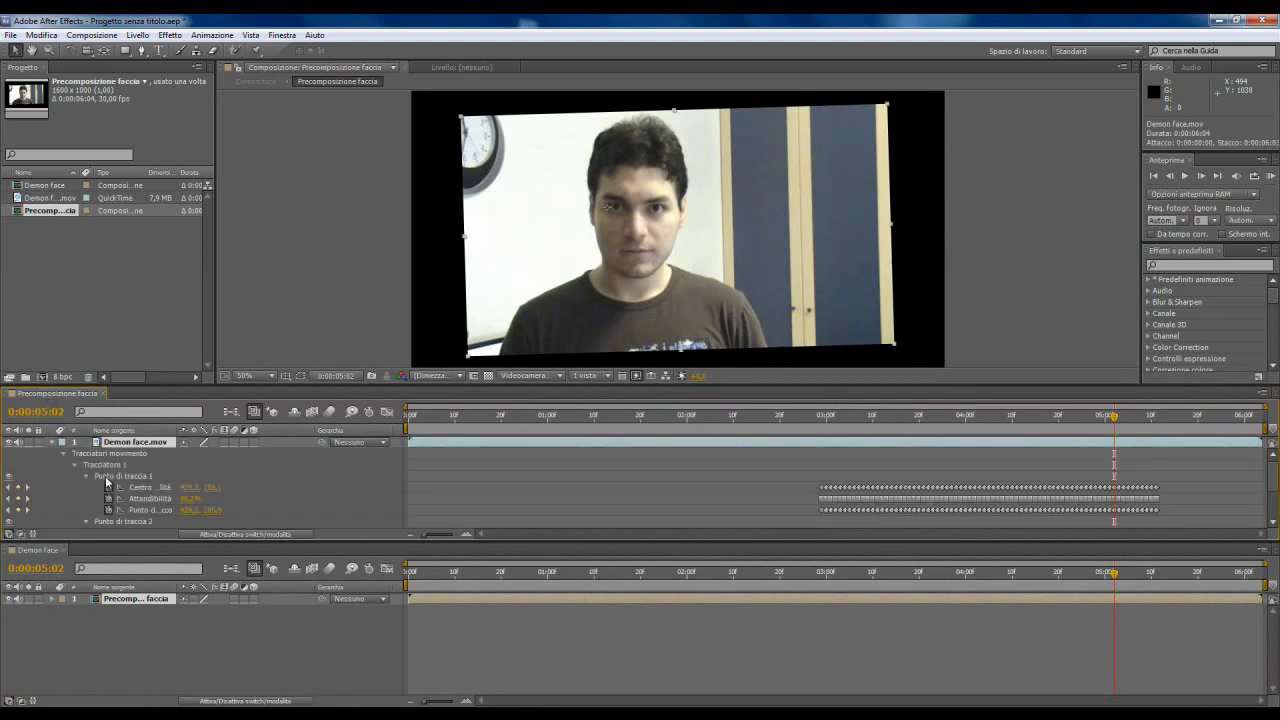
left_click(64, 454)
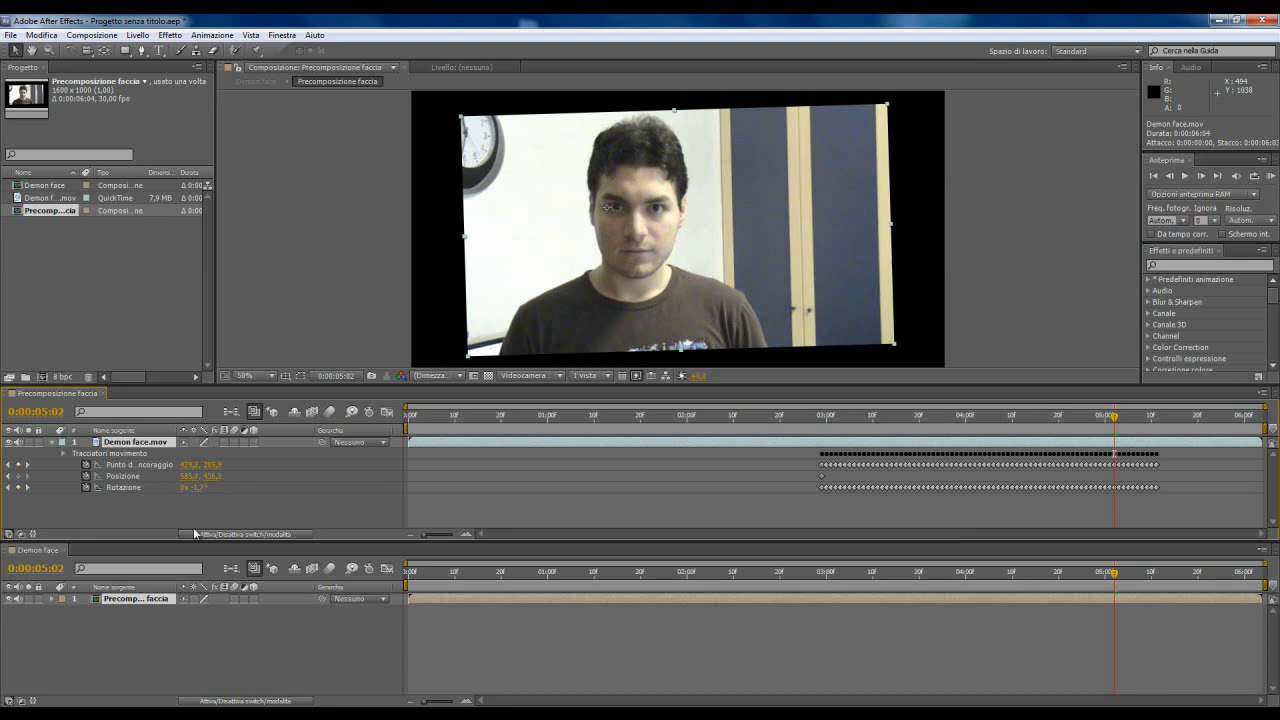
left_click(135, 600)
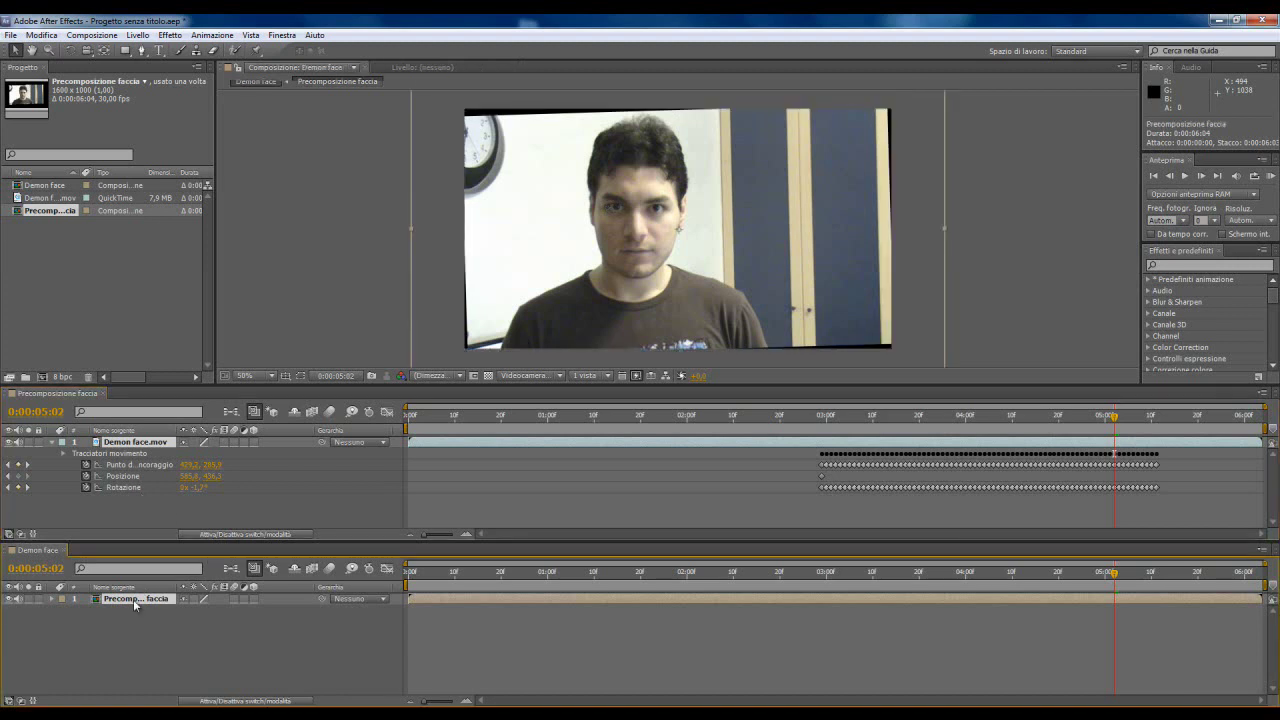
Step: Reveal the precomp layer's Position, Anchor Point and Rotation, and link Position to the tracked anchor point
key("p")
key("shift+a")
key("shift+r")
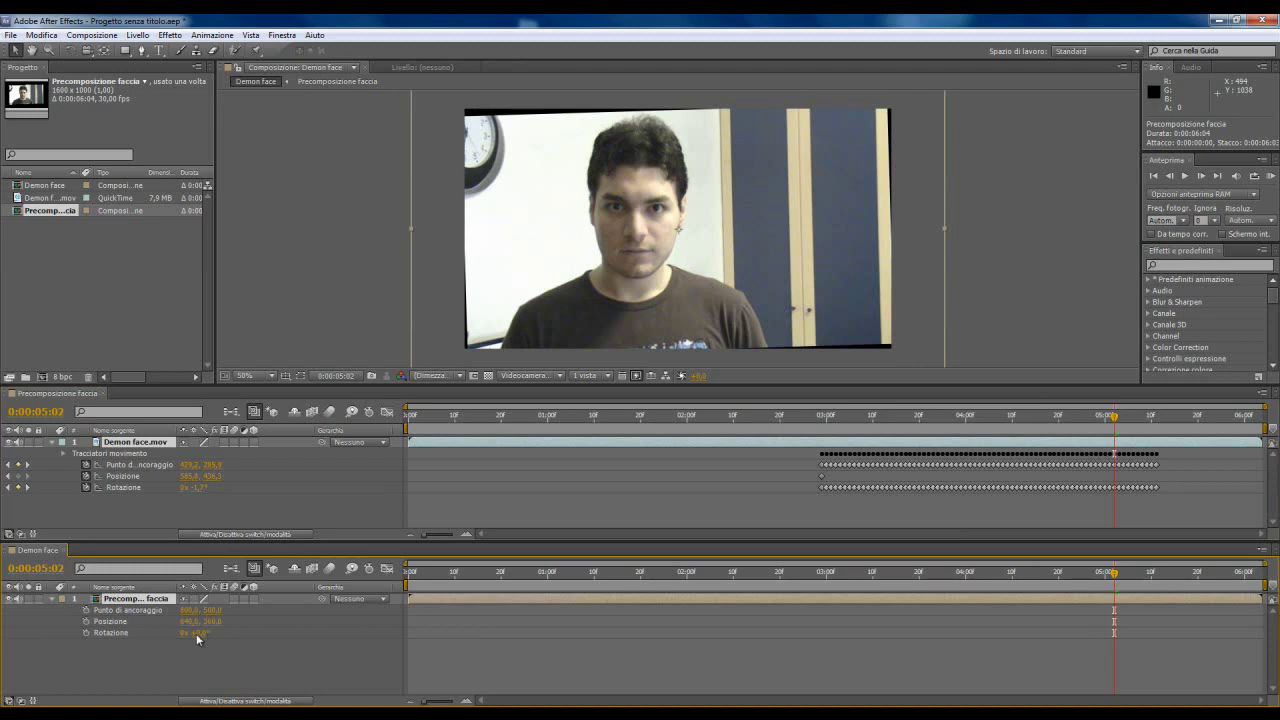
left_click(86, 622, "alt")
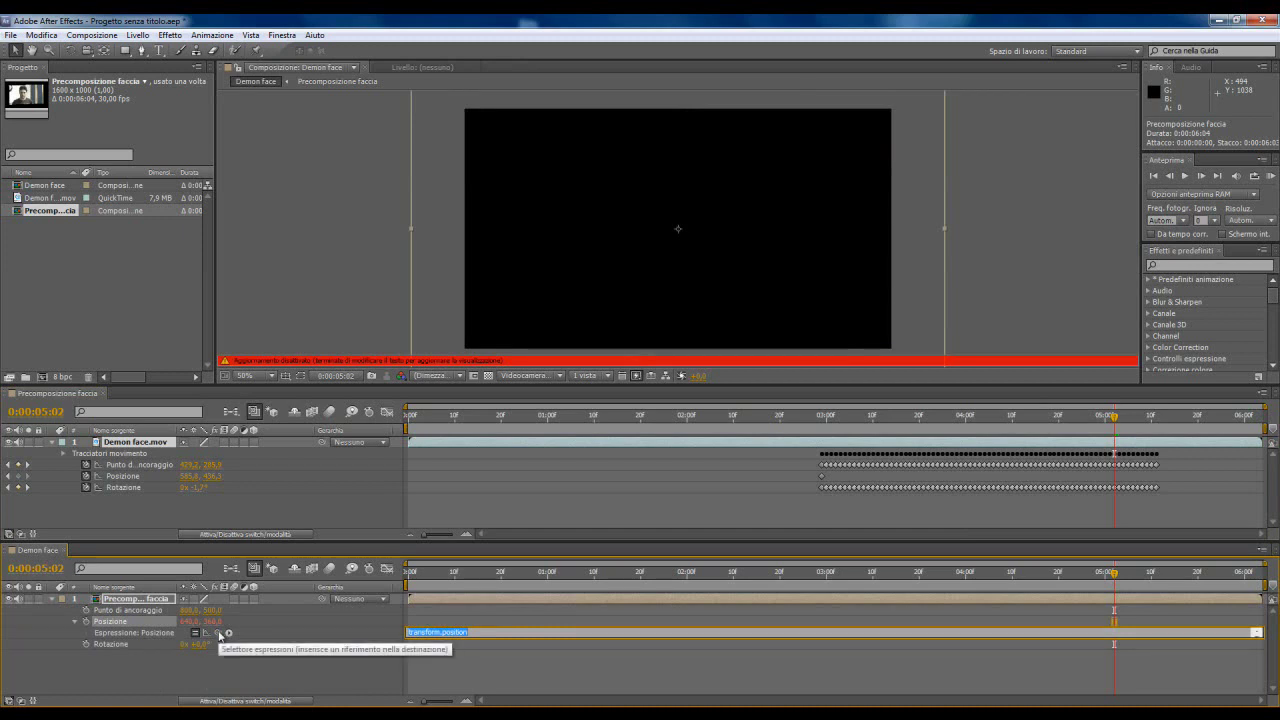
left_click_drag(219, 634, 122, 466)
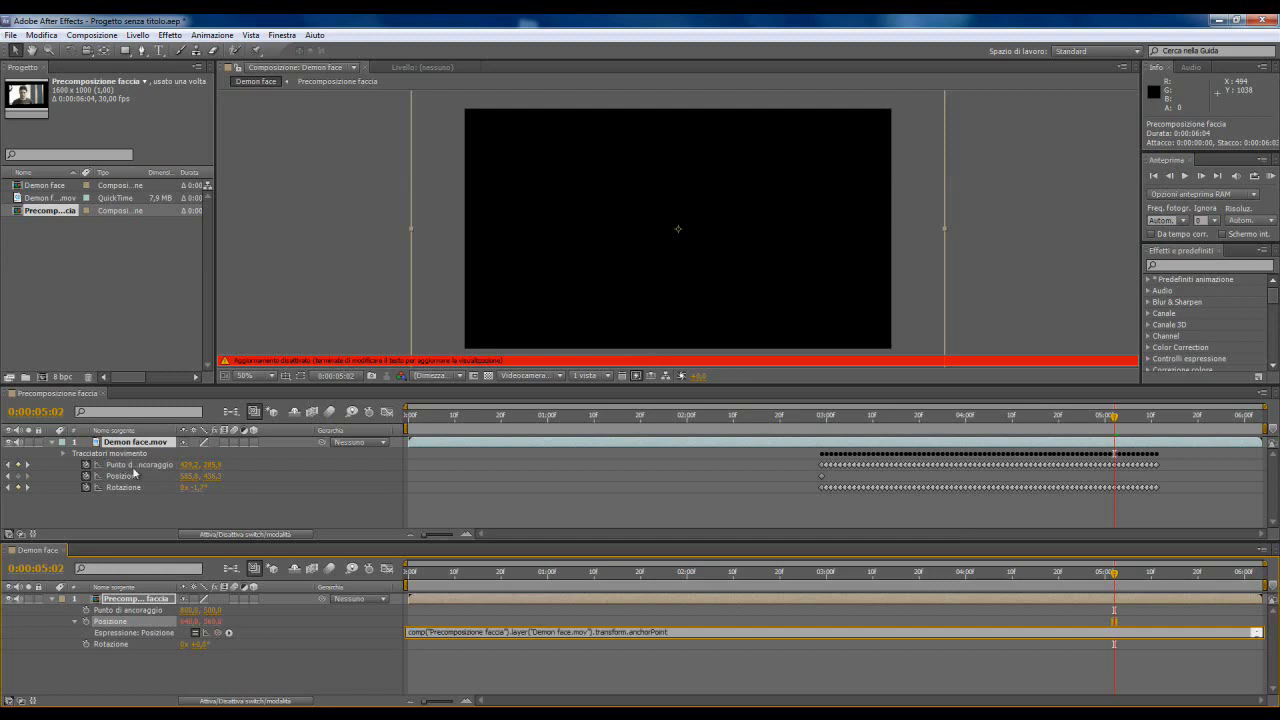
left_click(328, 668)
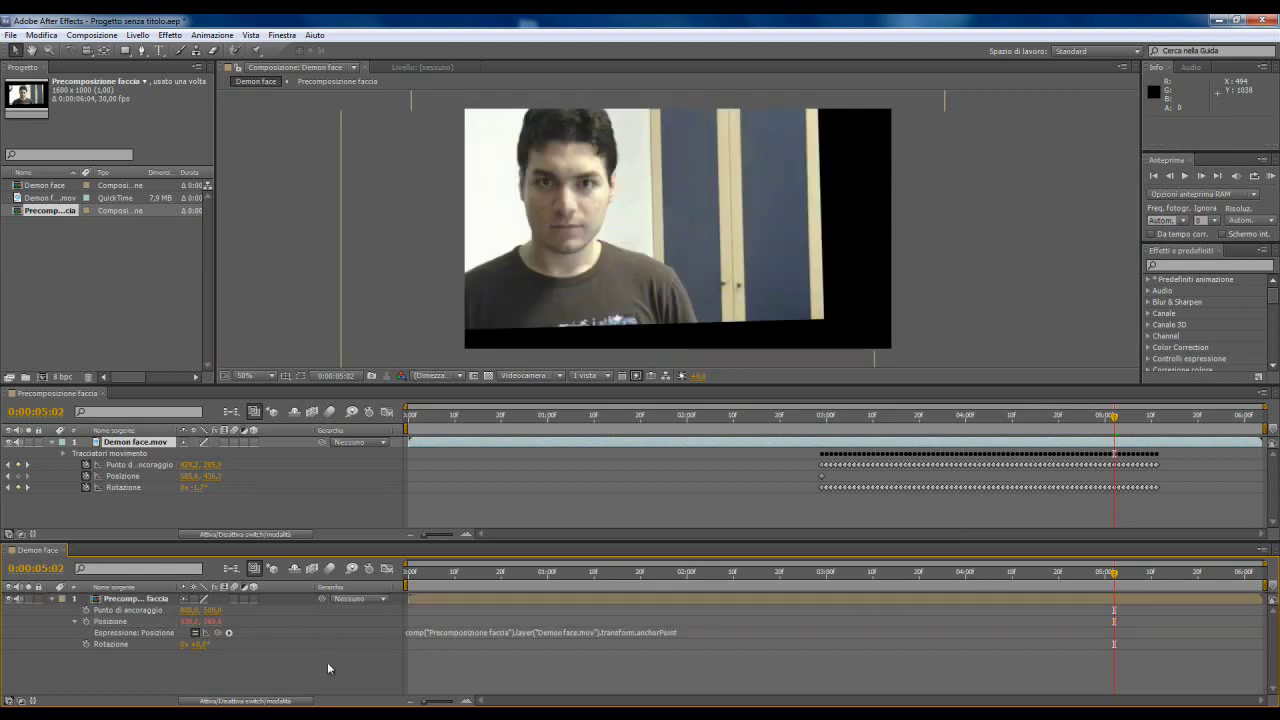
Step: Link the precomp's Rotation to the tracked rotation with the expression transform.rotation*-1
left_click(86, 643, "alt")
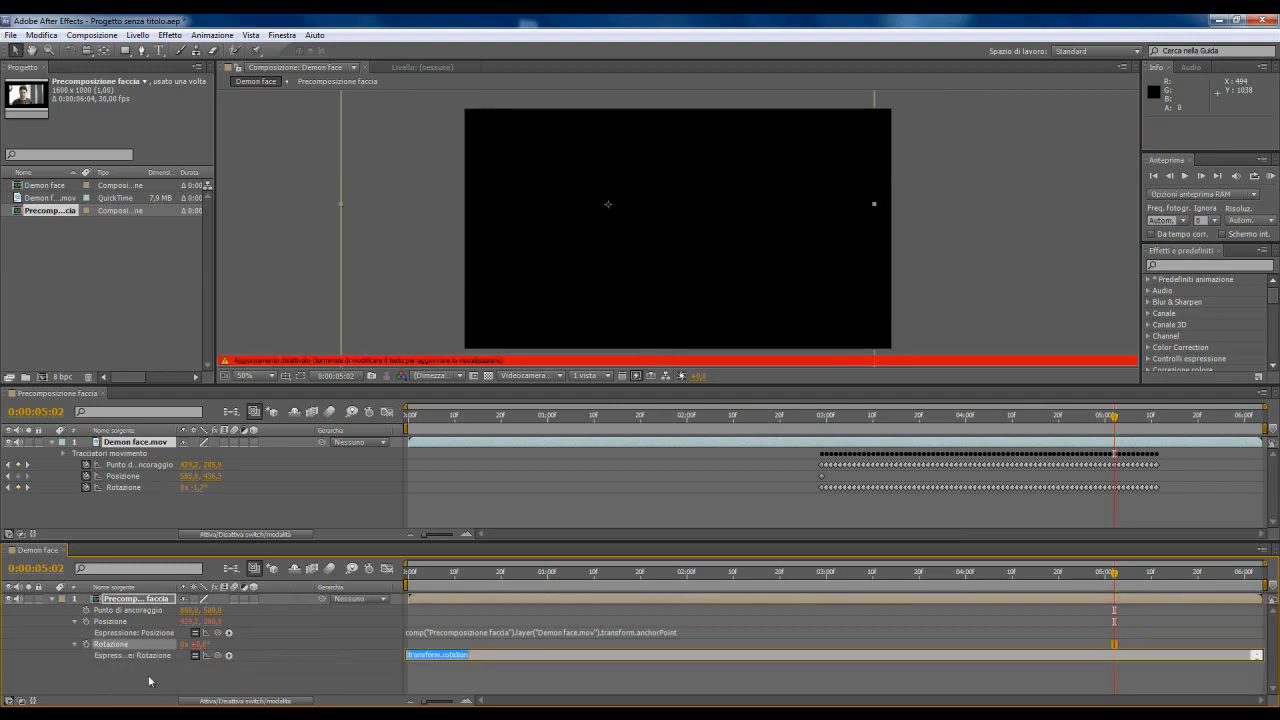
left_click_drag(218, 656, 121, 489)
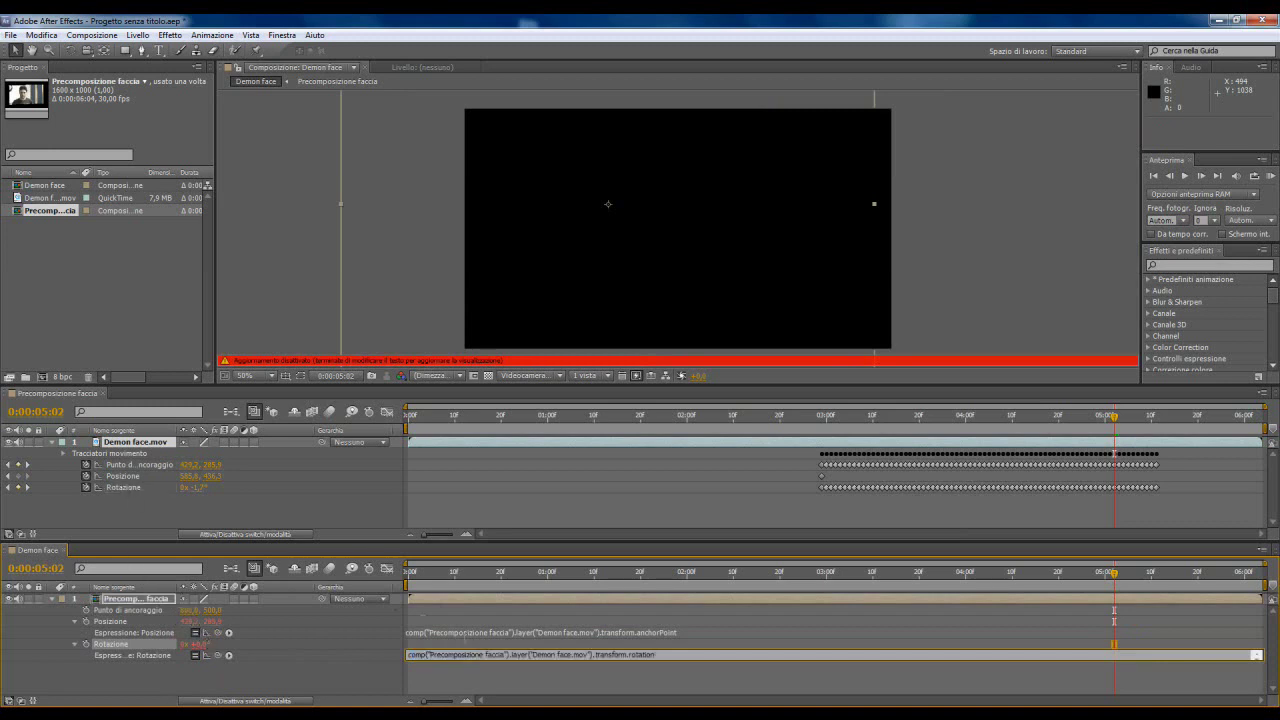
left_click(697, 676)
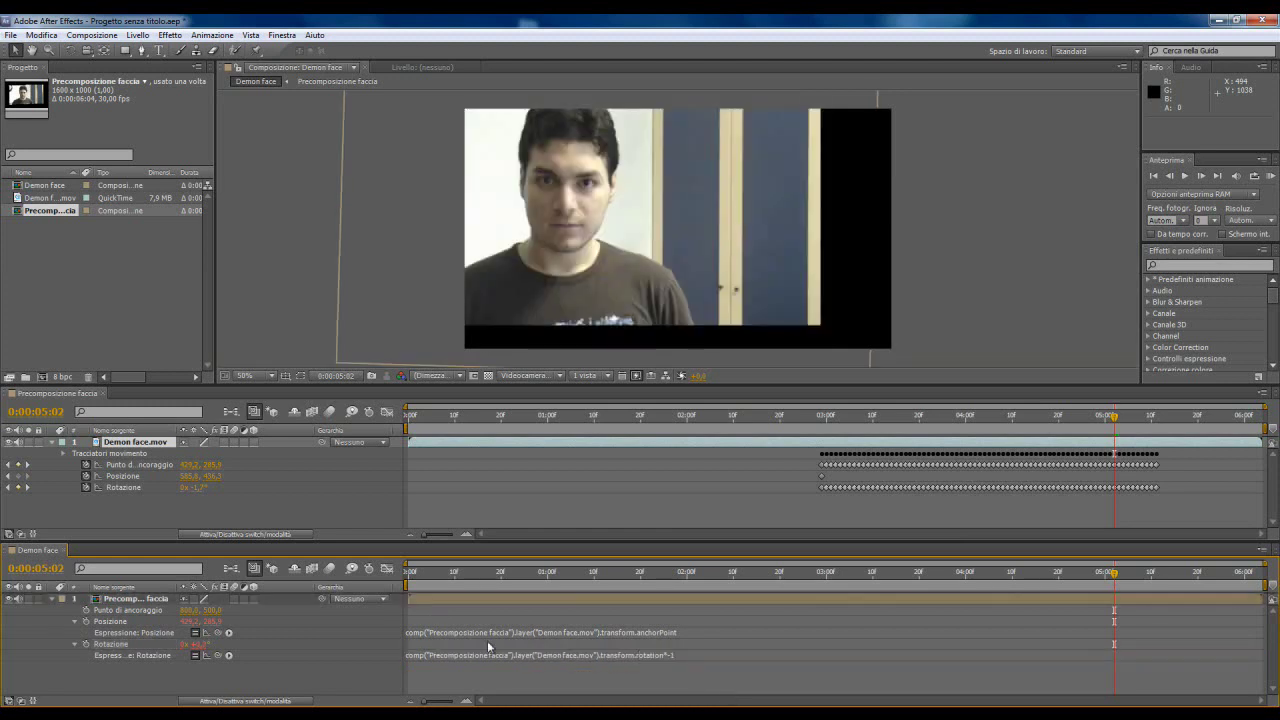
Step: Link the precomp's Anchor Point expression to Demon face.mov's tracked Position
left_click(86, 613, "alt")
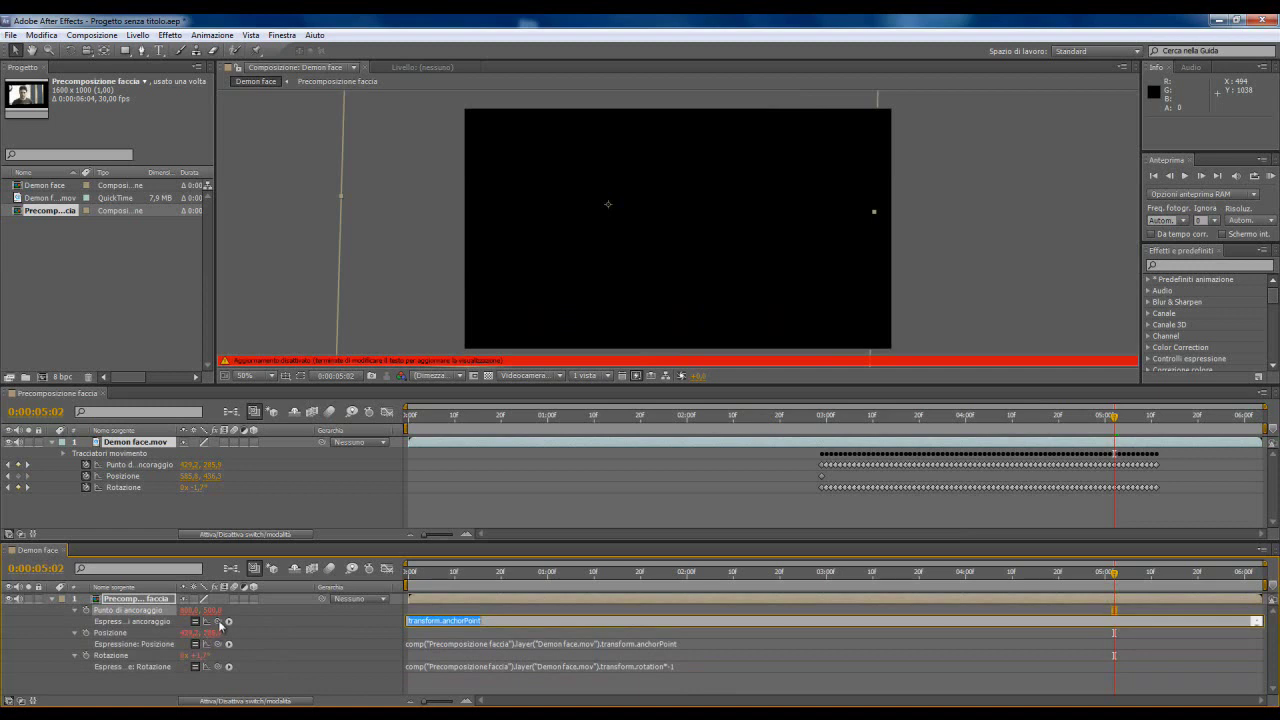
left_click_drag(219, 624, 132, 482)
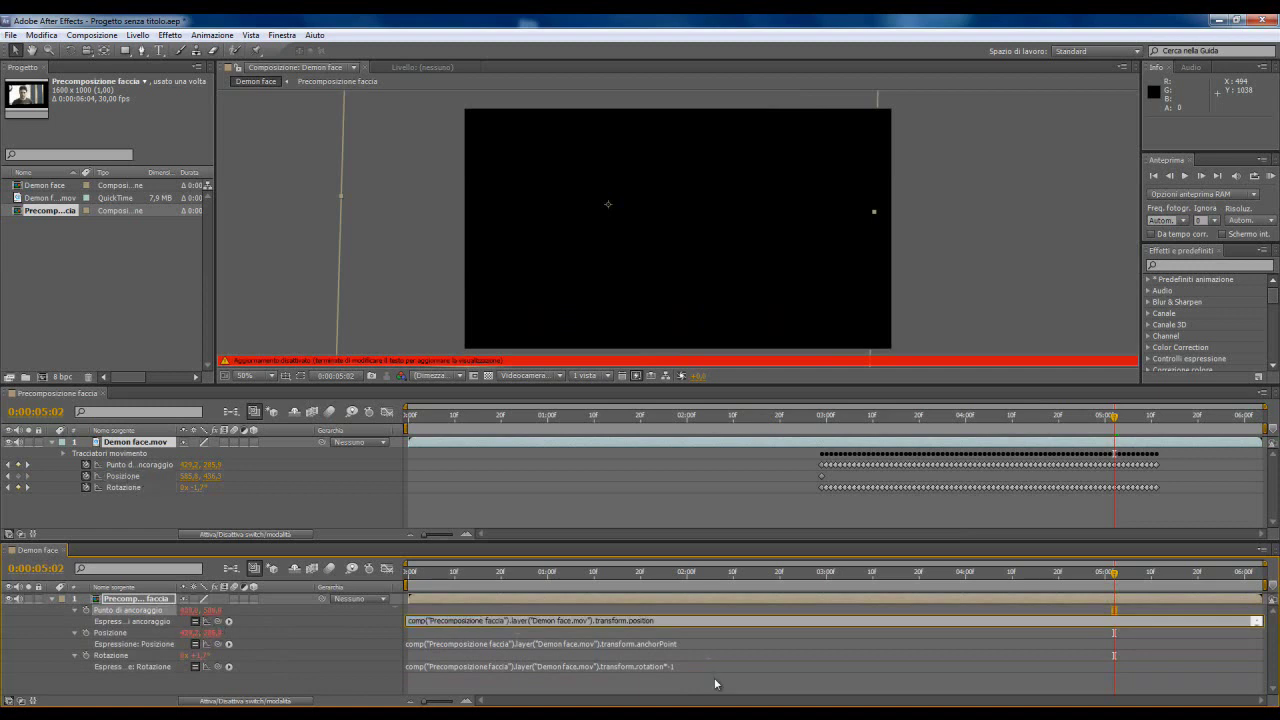
left_click(714, 678)
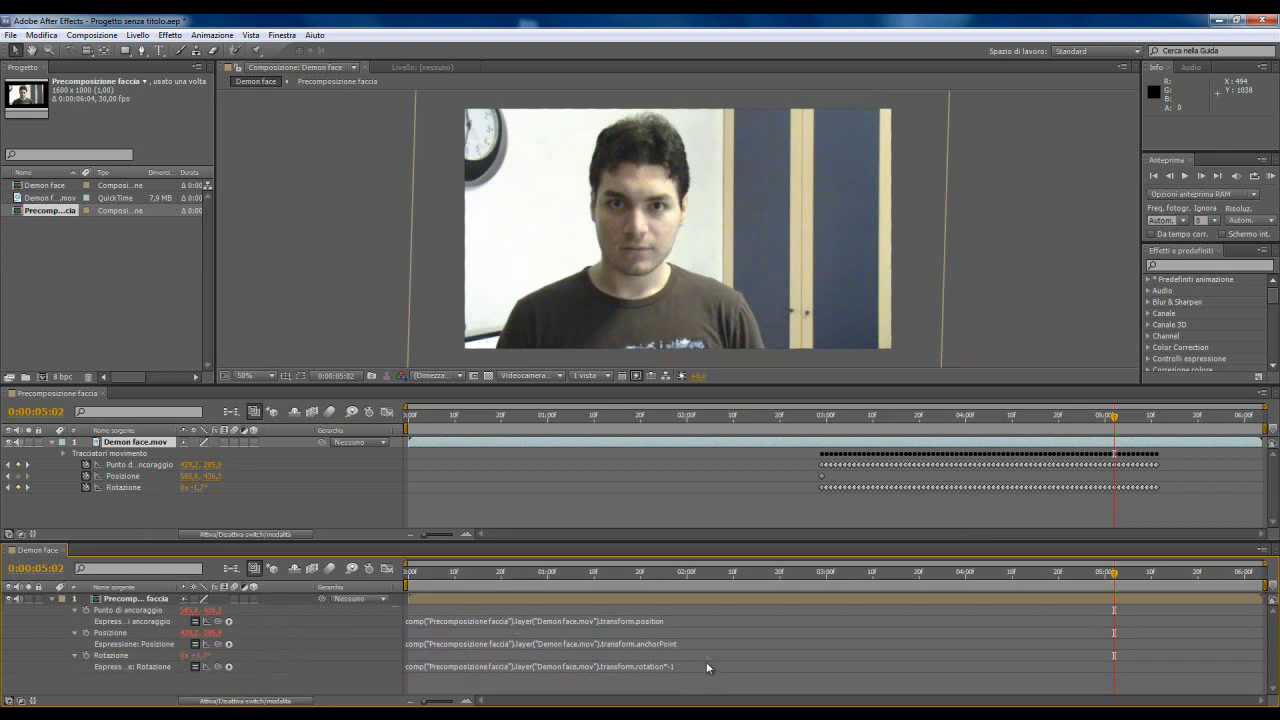
Step: Scrub through the clip to check the tracking, then close the Precomposizione faccia timeline
left_click_drag(1120, 578, 678, 565)
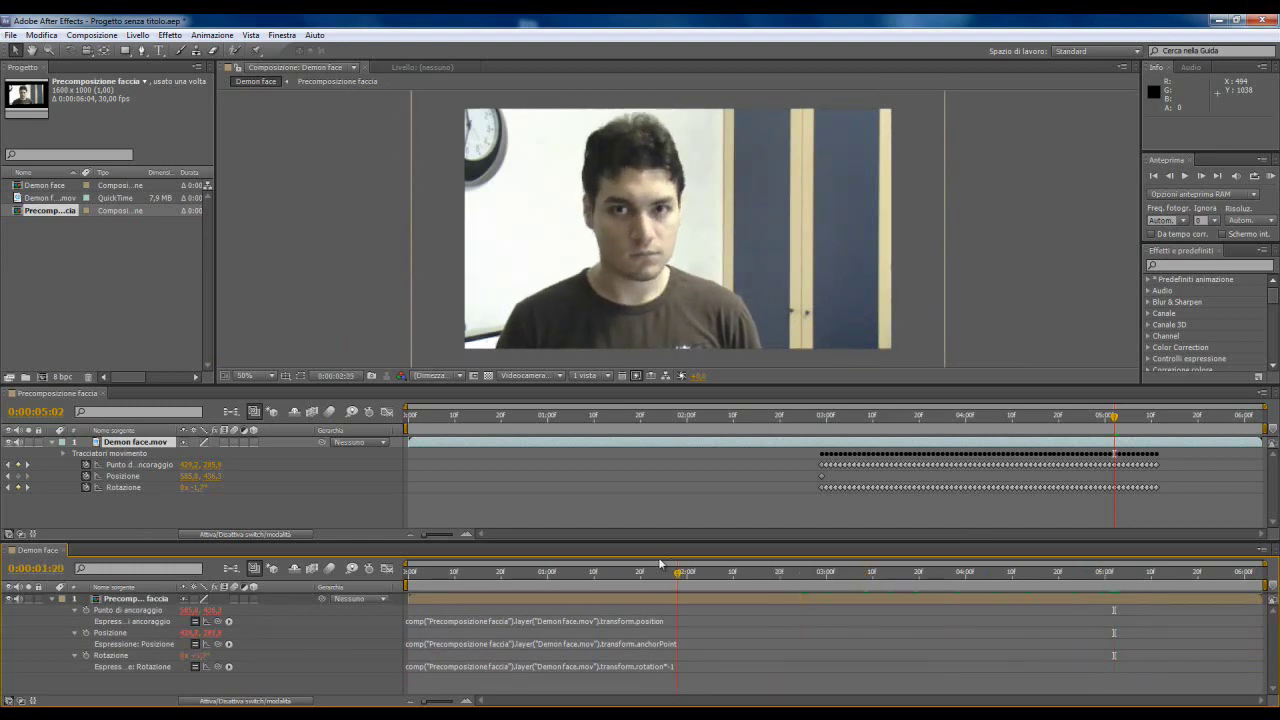
mouse_move(678, 565)
left_mouse_down()
mouse_move(455, 572)
mouse_move(1104, 579)
left_mouse_up()
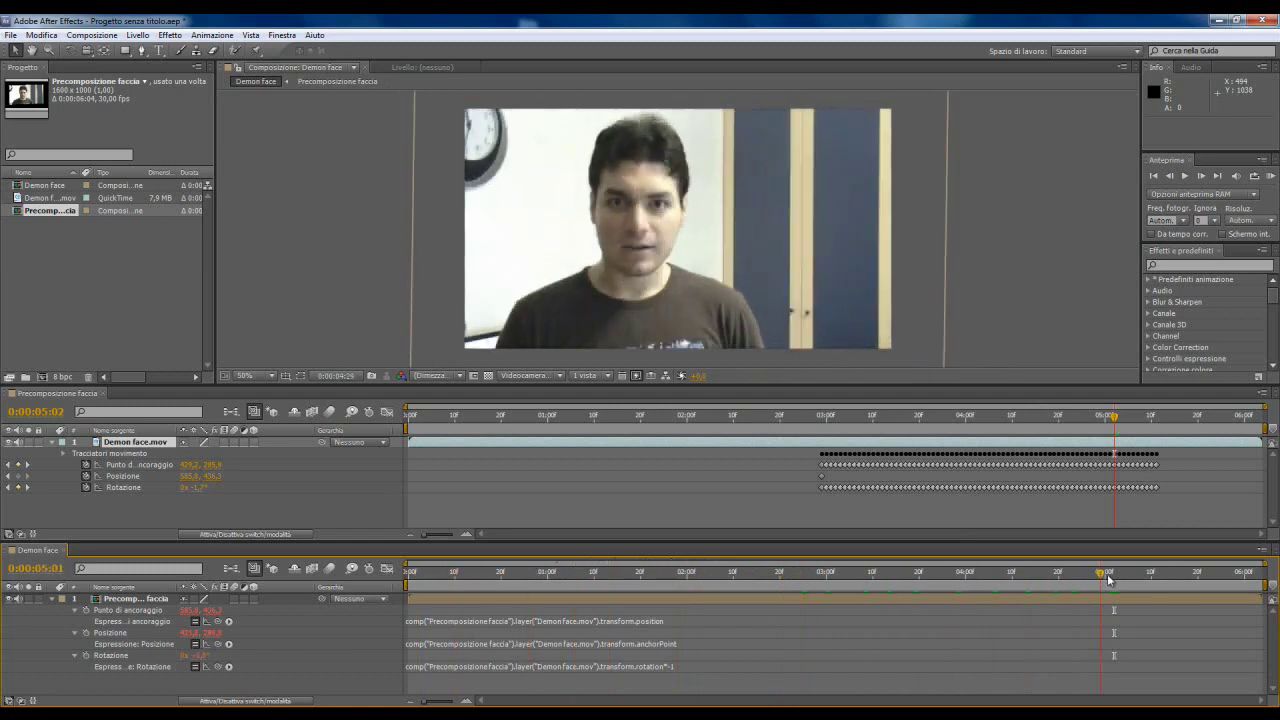
left_click_drag(1104, 579, 1215, 580)
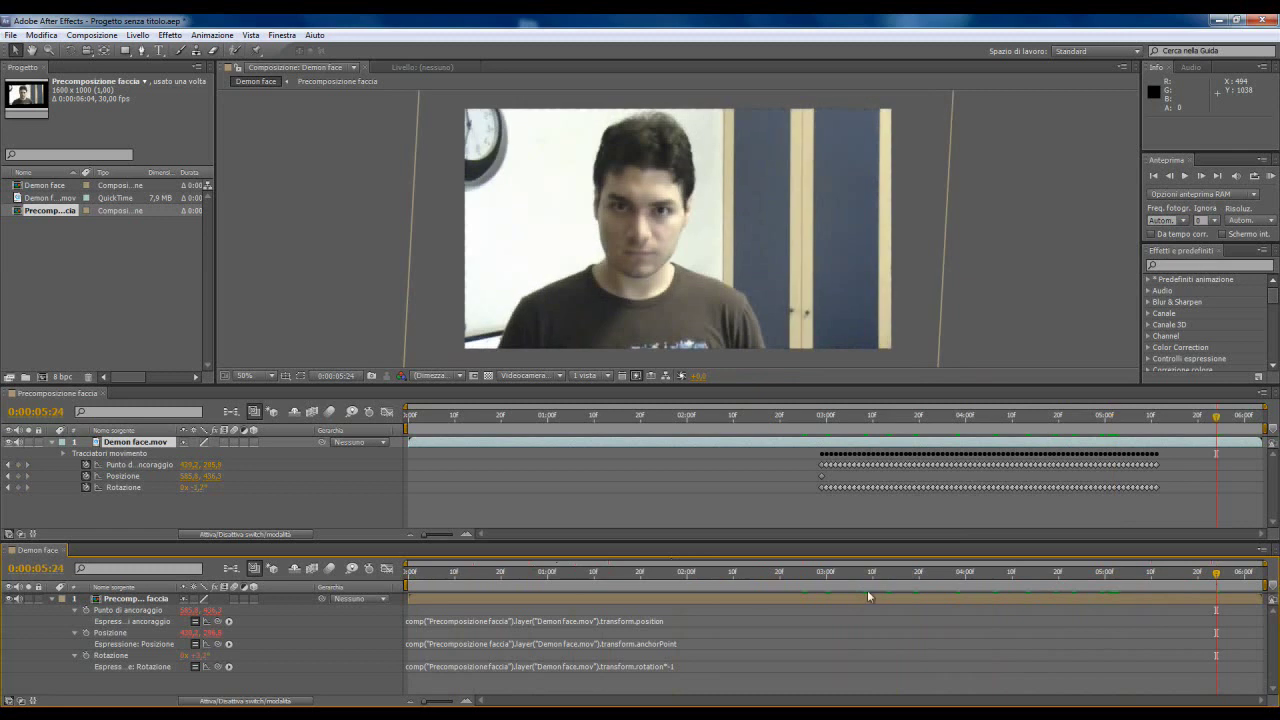
left_click(103, 395)
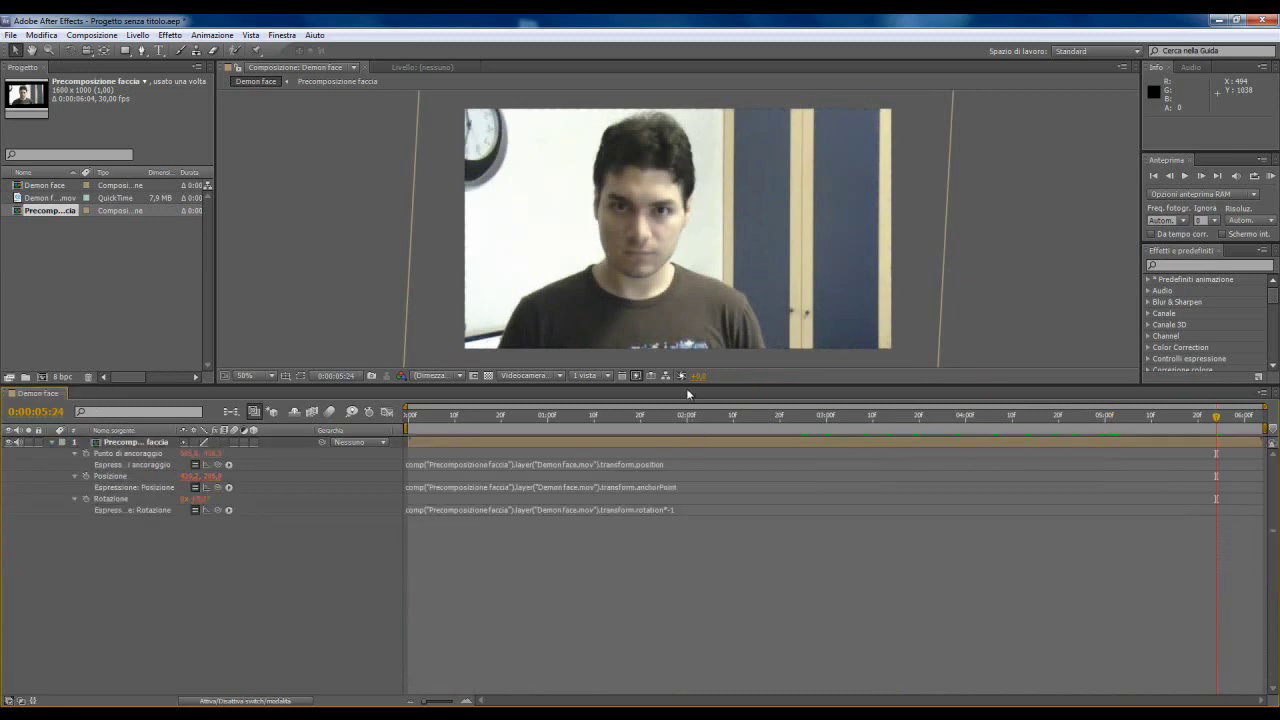
Step: Enlarge the composition viewer, collapse layer 1's properties and save the project
left_click_drag(683, 381, 697, 466)
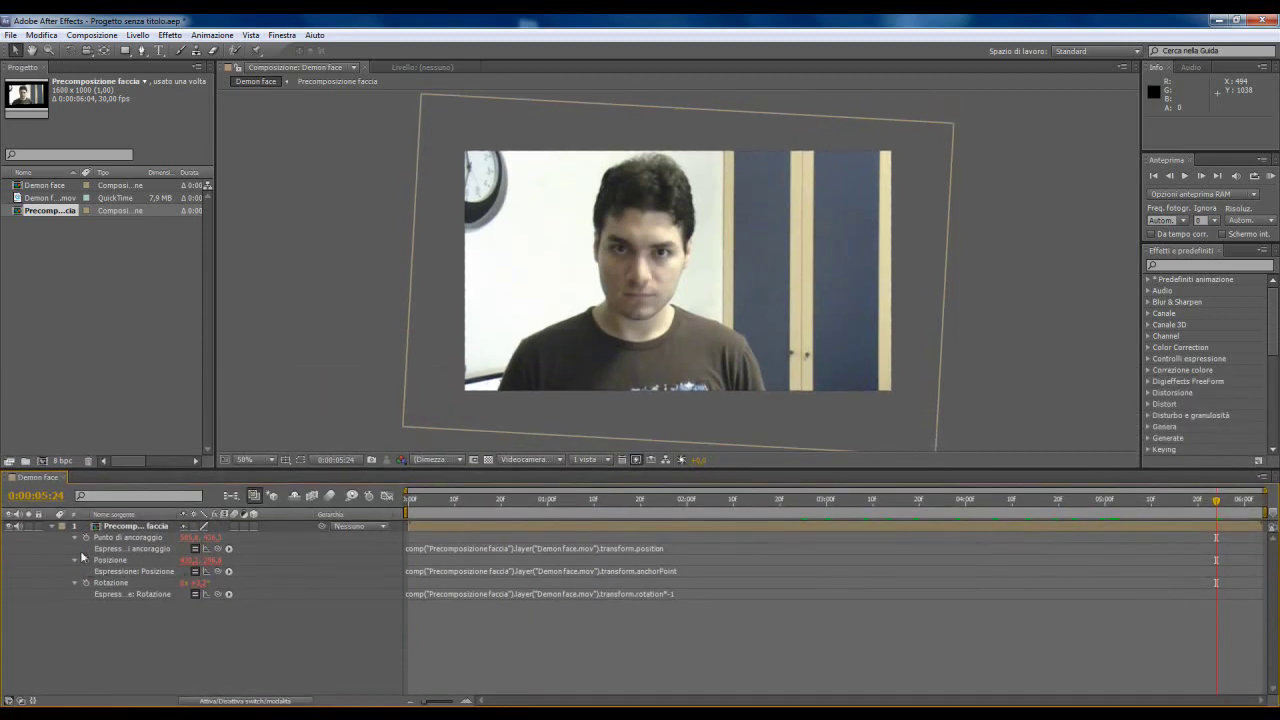
left_click(51, 525)
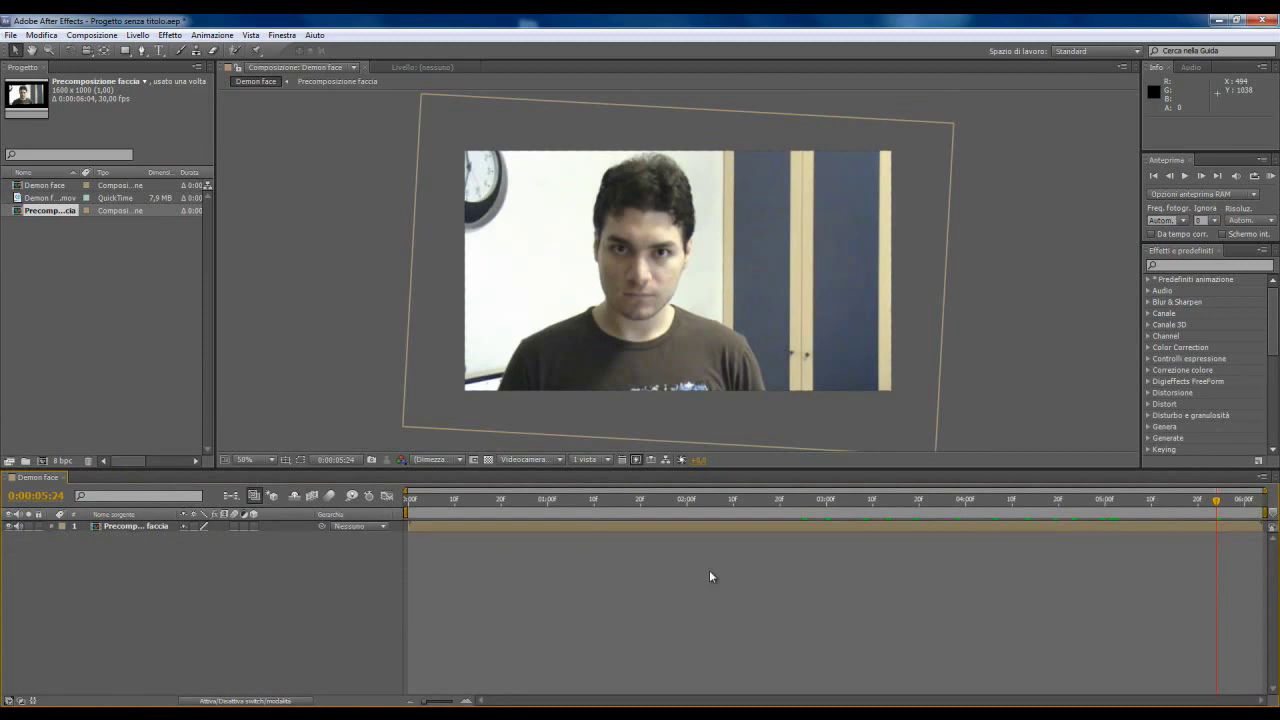
key("ctrl+s")
Step: Go to the screaming-face frame at 0:00:03:22 and magnify the viewer
left_click_drag(1215, 505, 927, 498)
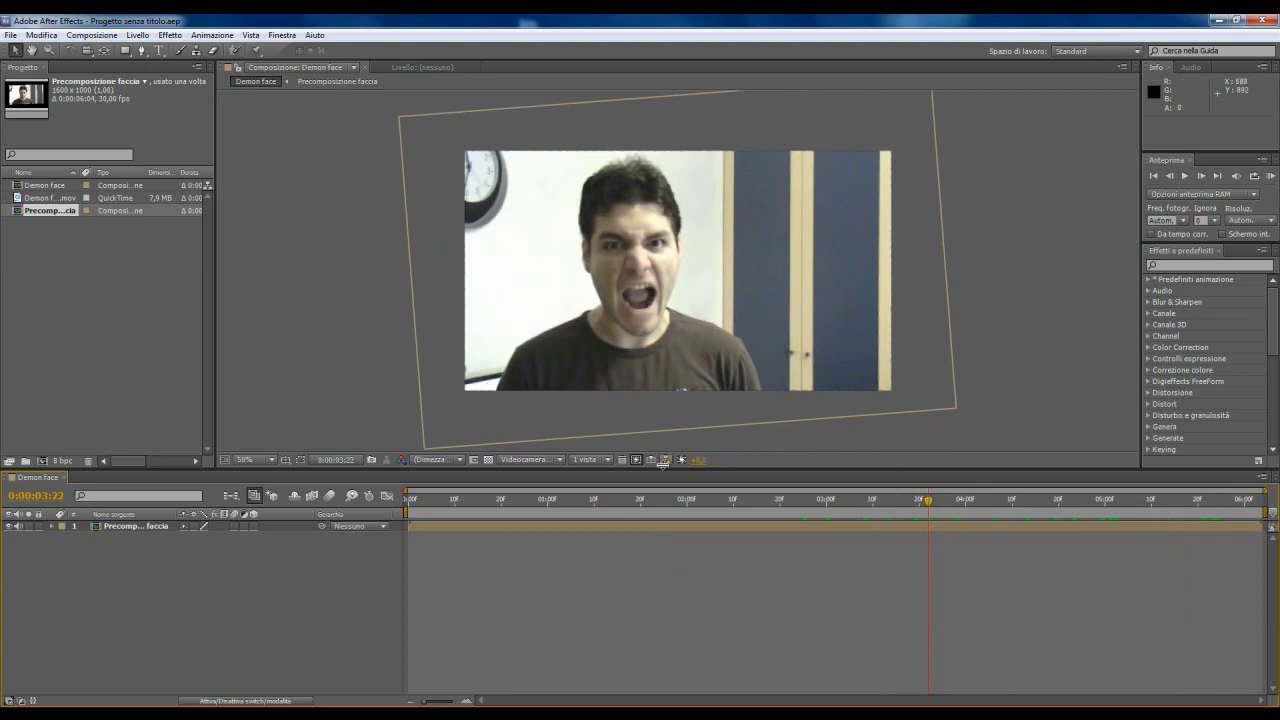
left_click_drag(665, 466, 665, 531)
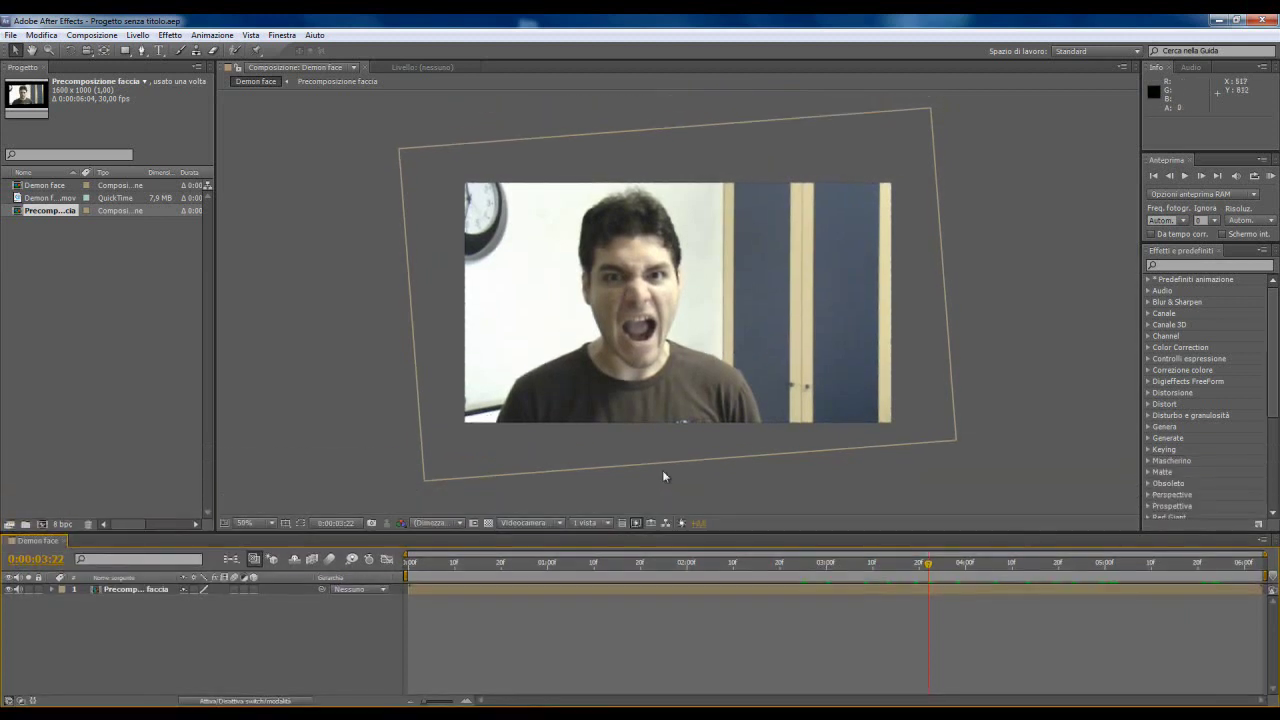
scroll(662, 470, "up", 2)
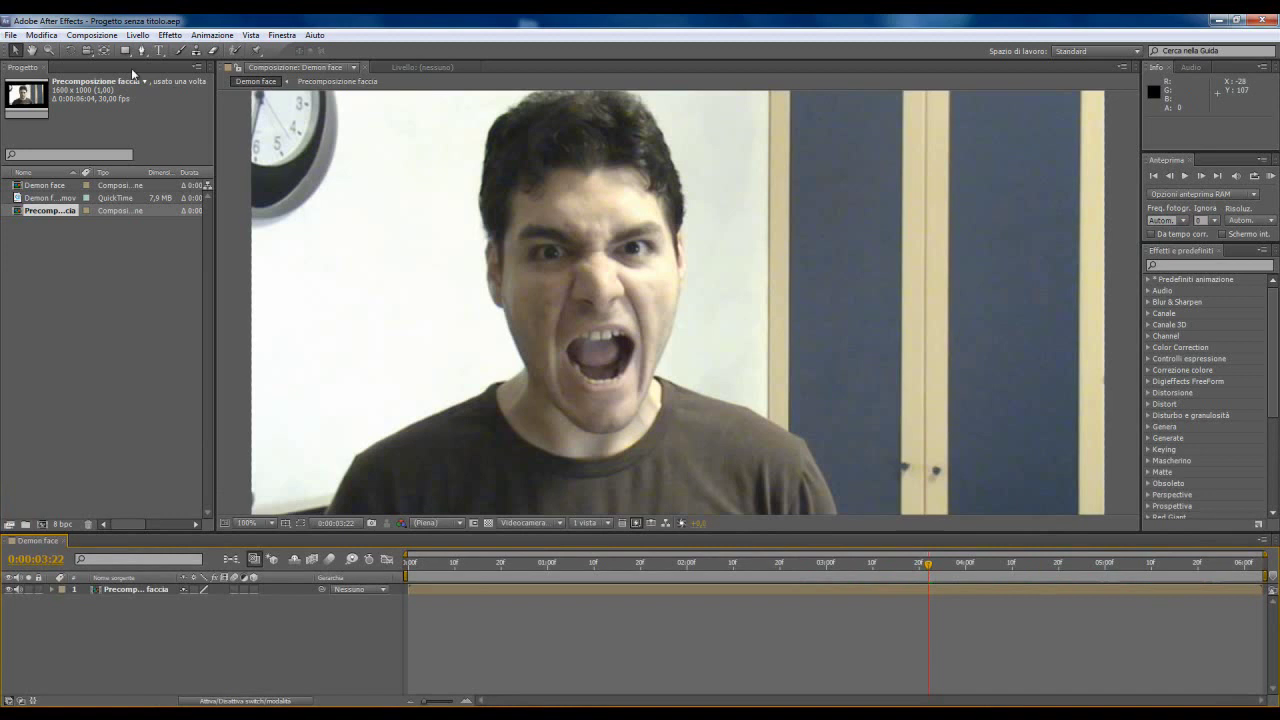
Step: Apply Effetto > Distorsione > Fluidifica to the Precomposizione faccia layer
left_click(128, 591)
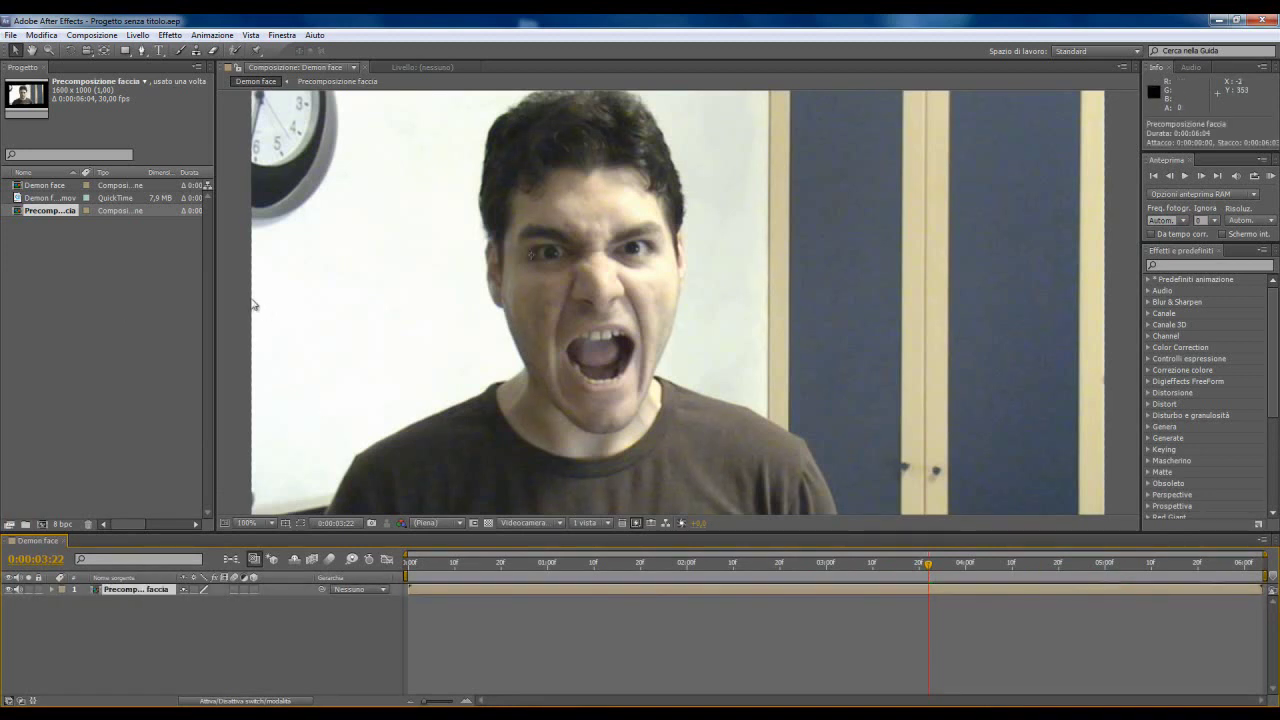
left_click(170, 35)
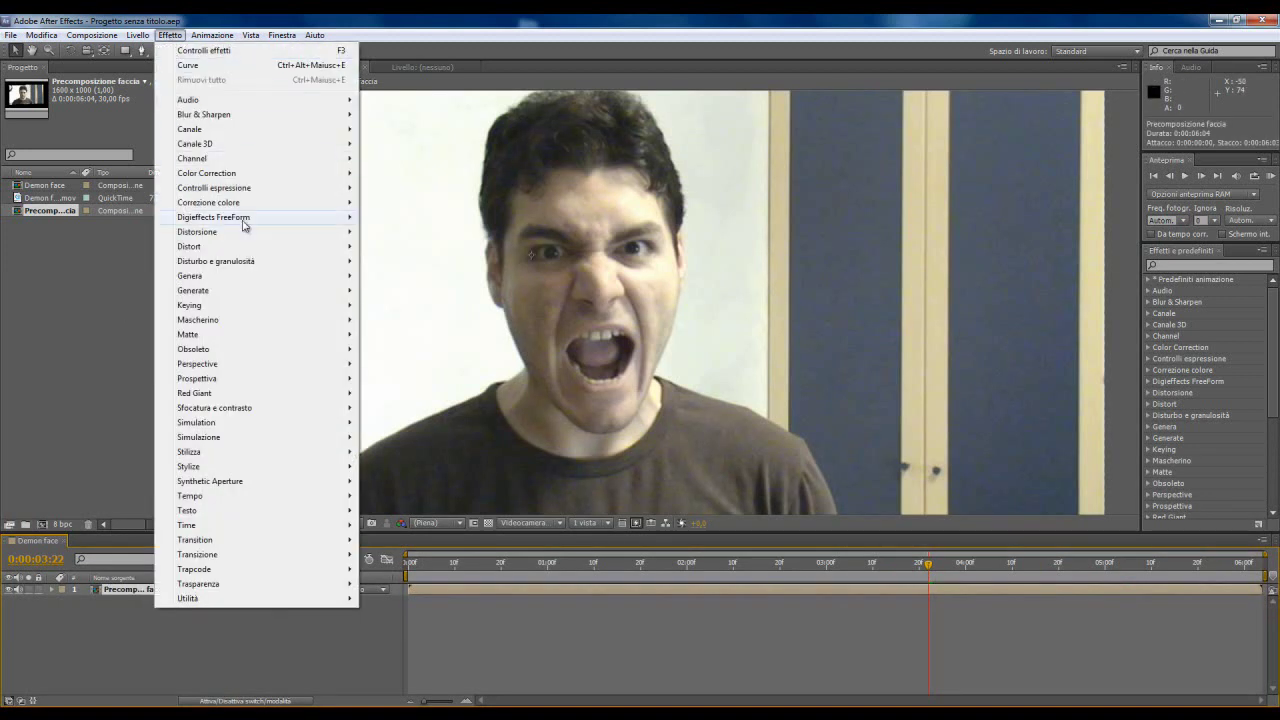
mouse_move(243, 233)
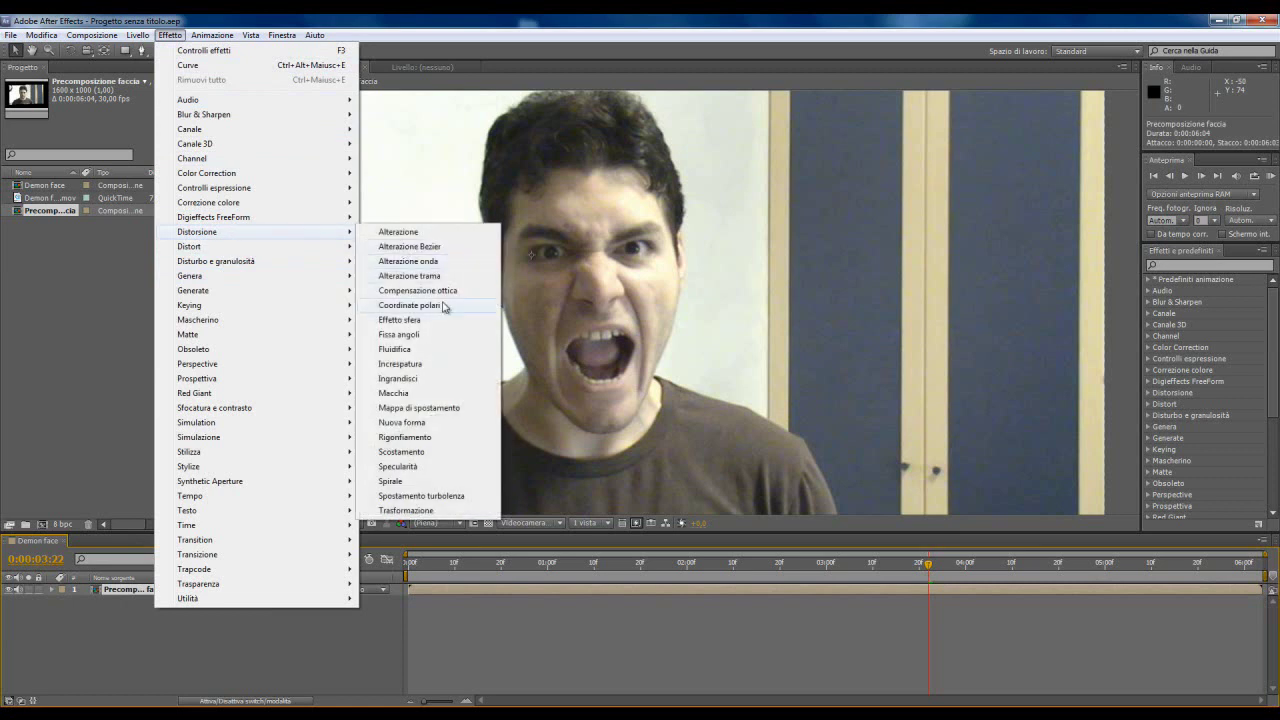
left_click(431, 354)
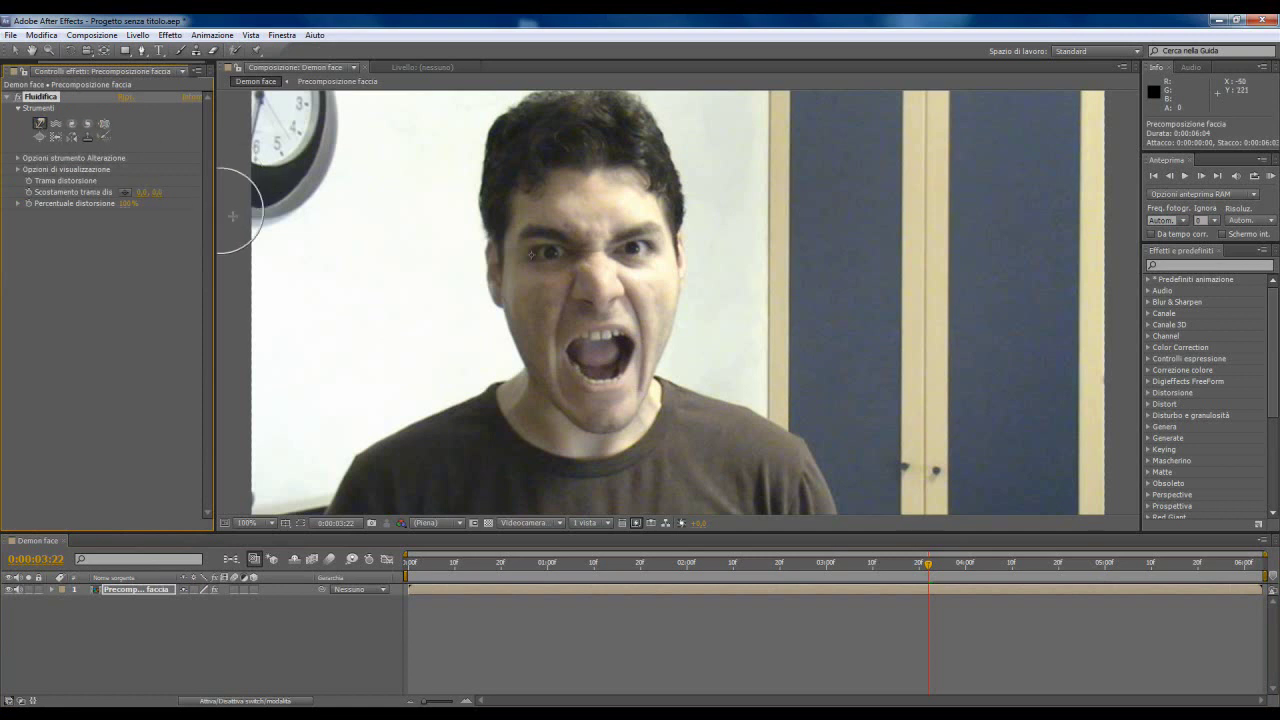
Step: Lower the Liquify warp brush pressure and size, then zoom in on the face
left_click(18, 158)
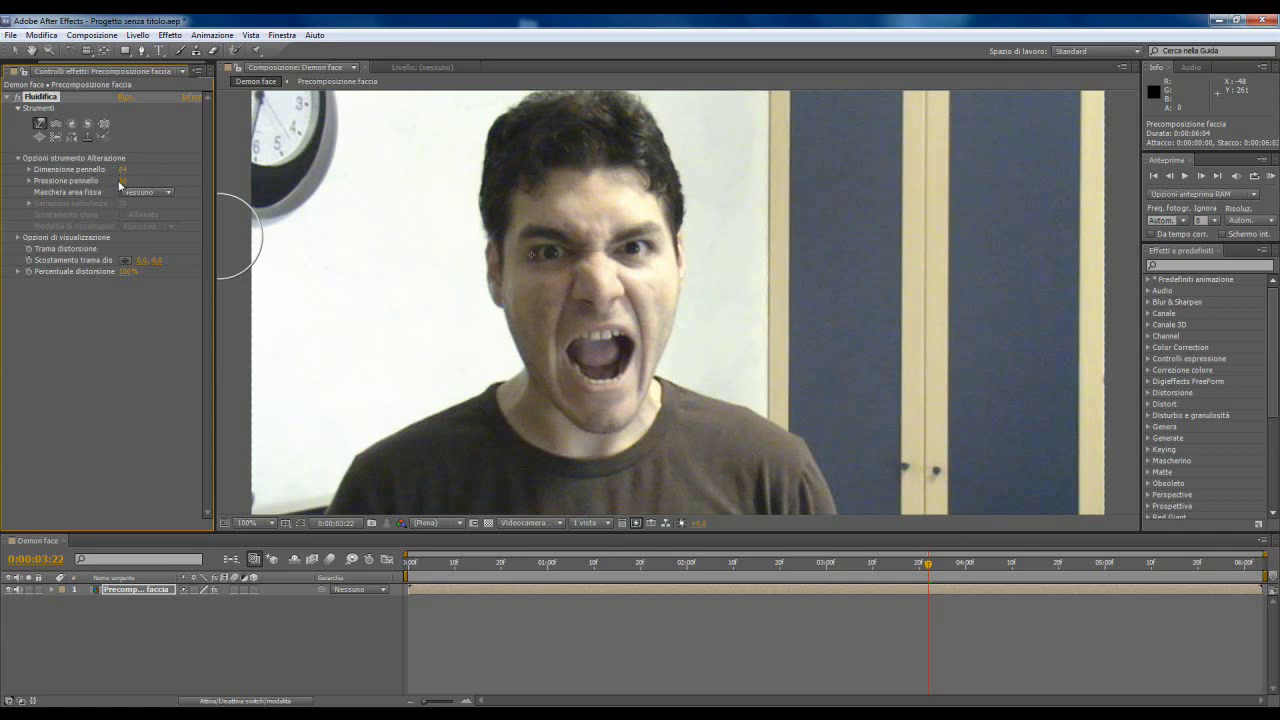
left_click_drag(127, 182, 136, 183)
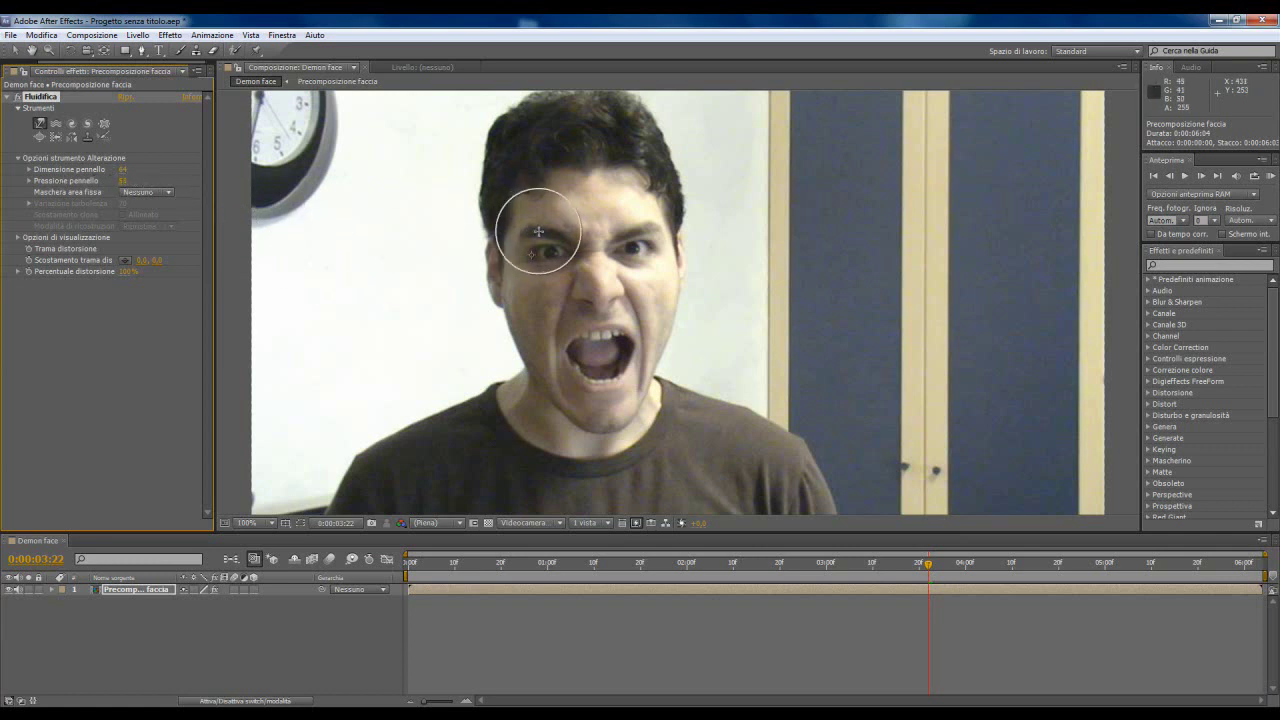
left_click_drag(124, 170, 113, 170)
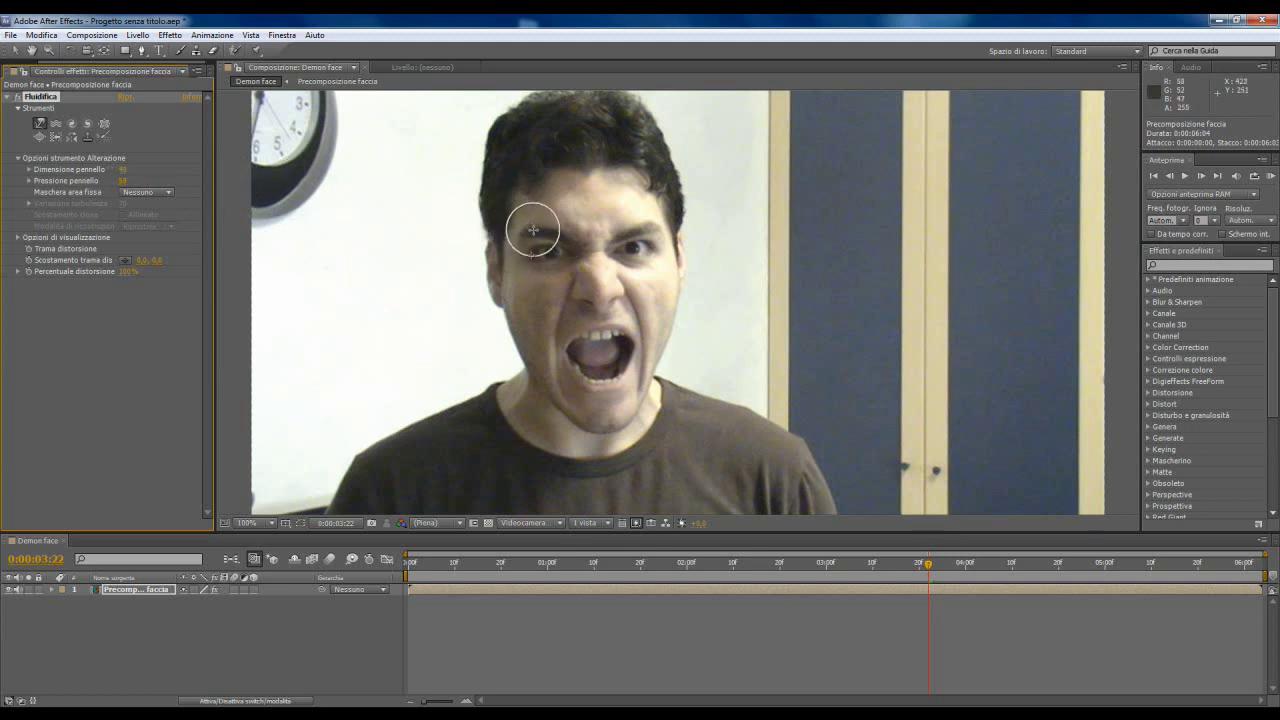
key("period")
left_click_drag(514, 250, 577, 293)
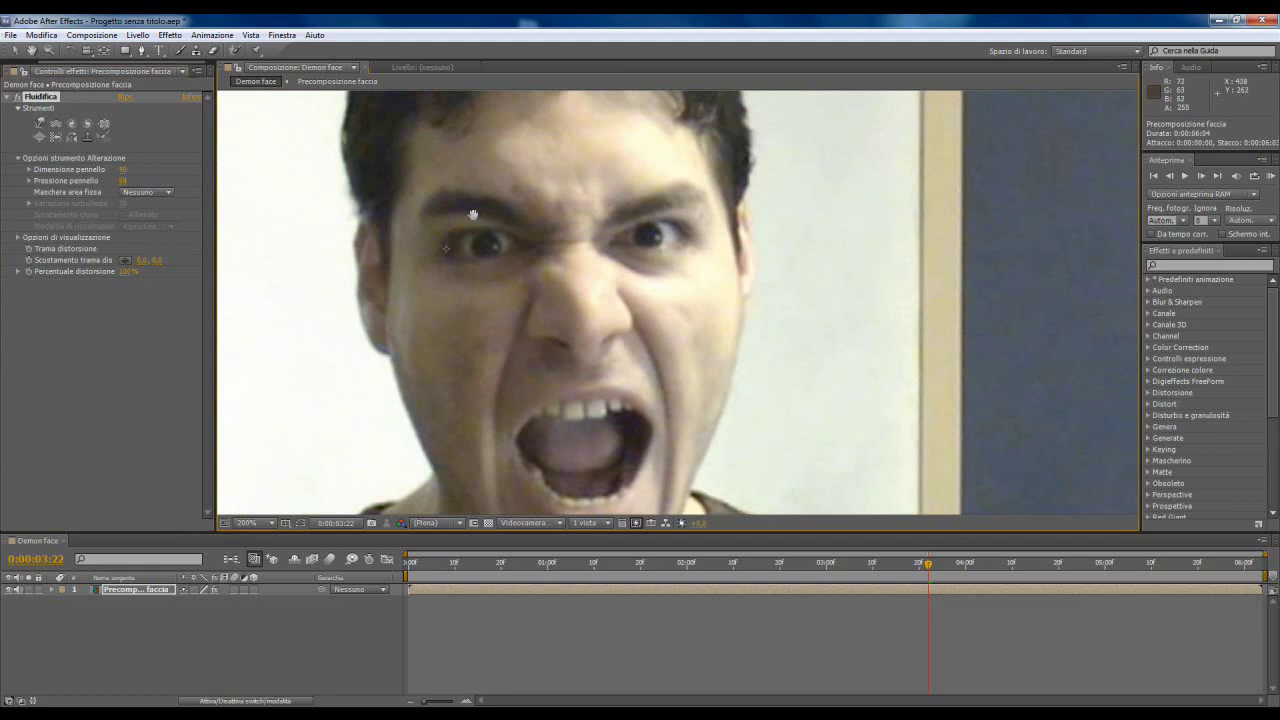
Step: With the Warp tool, arch both eyebrows and push the nose and upper lip upward
left_click(40, 123)
left_click_drag(441, 204, 473, 207)
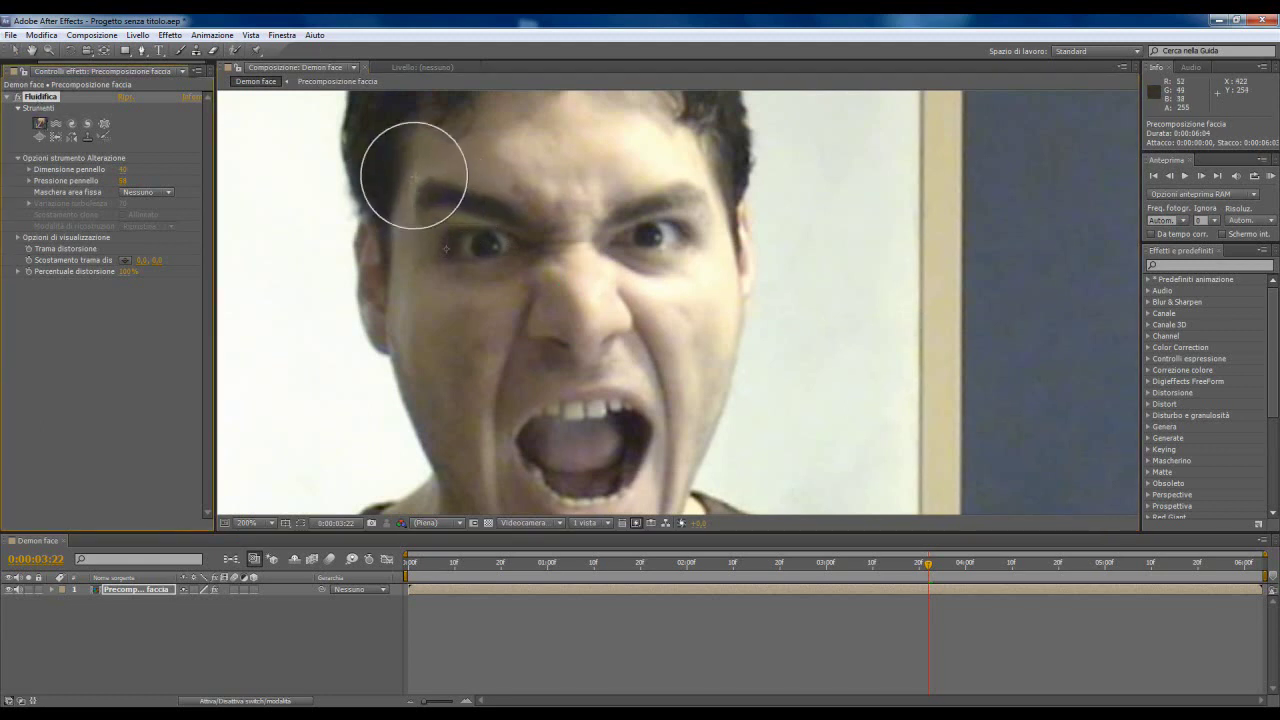
left_click_drag(473, 207, 520, 234)
mouse_move(649, 209)
left_mouse_down()
mouse_move(703, 175)
mouse_move(610, 219)
mouse_move(528, 234)
left_mouse_up()
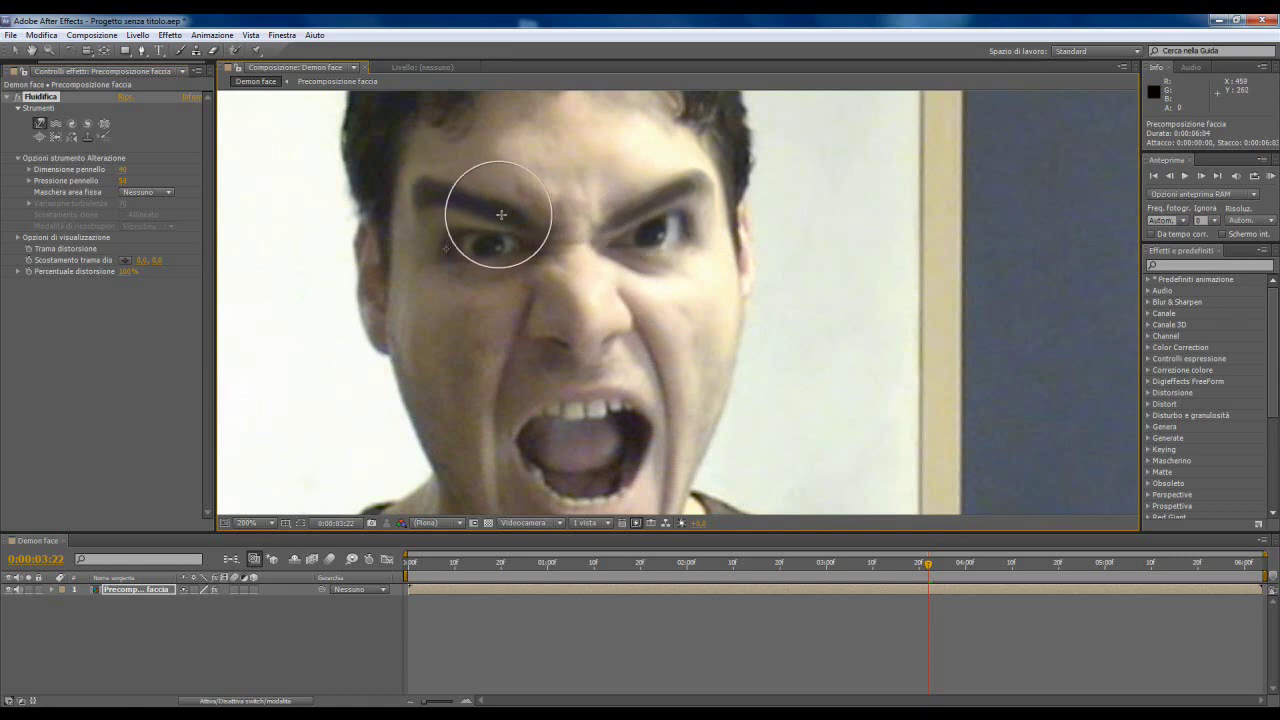
left_click_drag(612, 372, 639, 421)
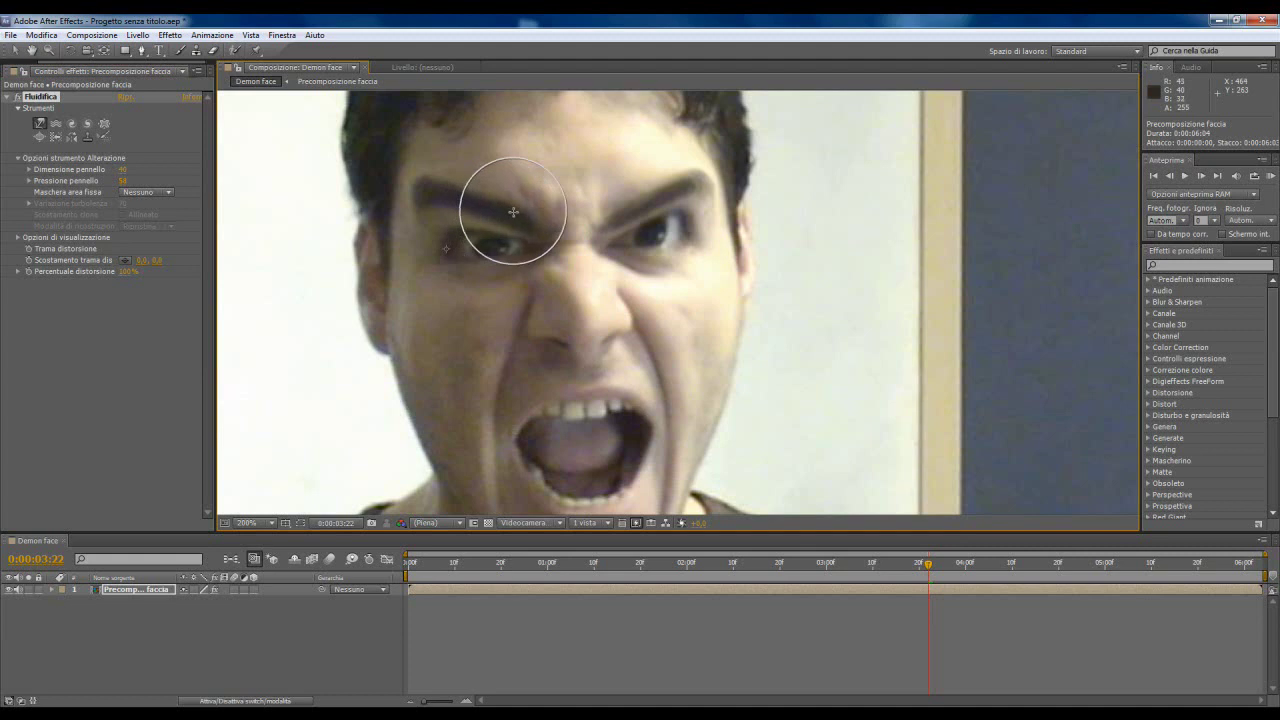
mouse_move(575, 410)
left_mouse_down()
mouse_move(572, 207)
mouse_move(576, 458)
mouse_move(682, 199)
mouse_move(681, 214)
left_mouse_up()
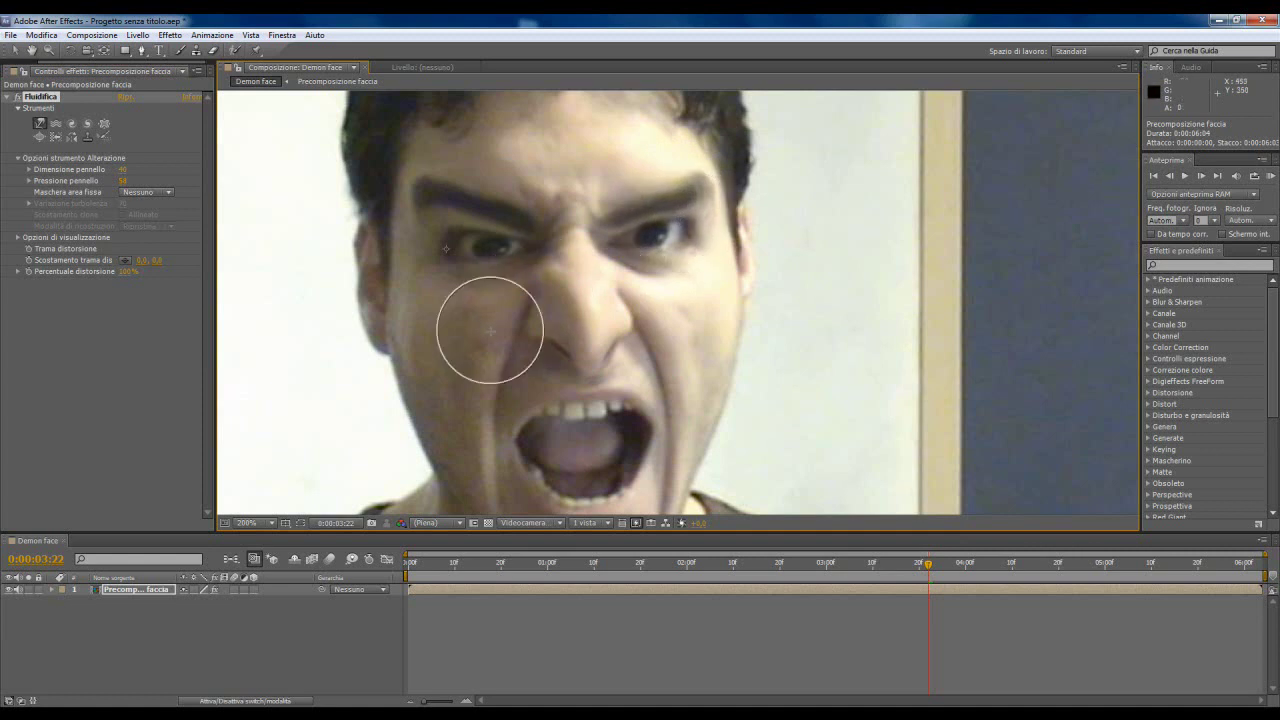
Step: Warp both eyes and eyebrows further and widen the mouth opening
left_click_drag(447, 211, 464, 241)
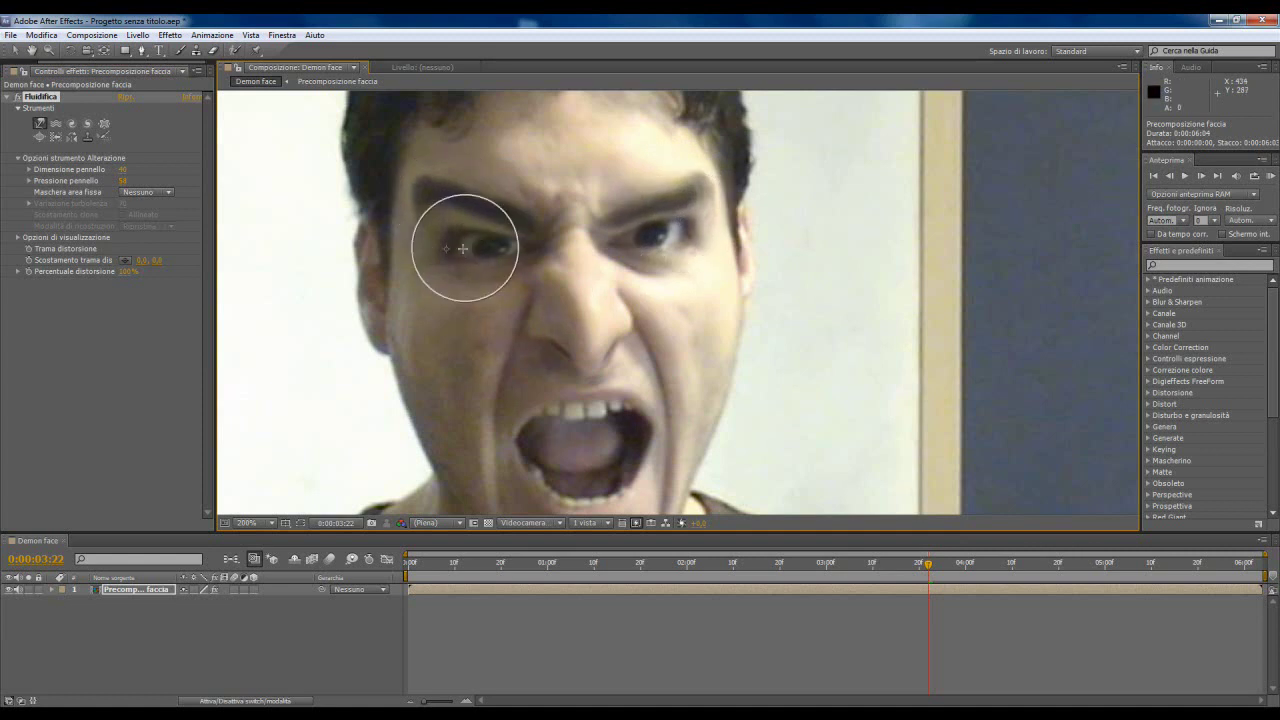
left_click_drag(677, 217, 680, 222)
left_click_drag(458, 230, 448, 226)
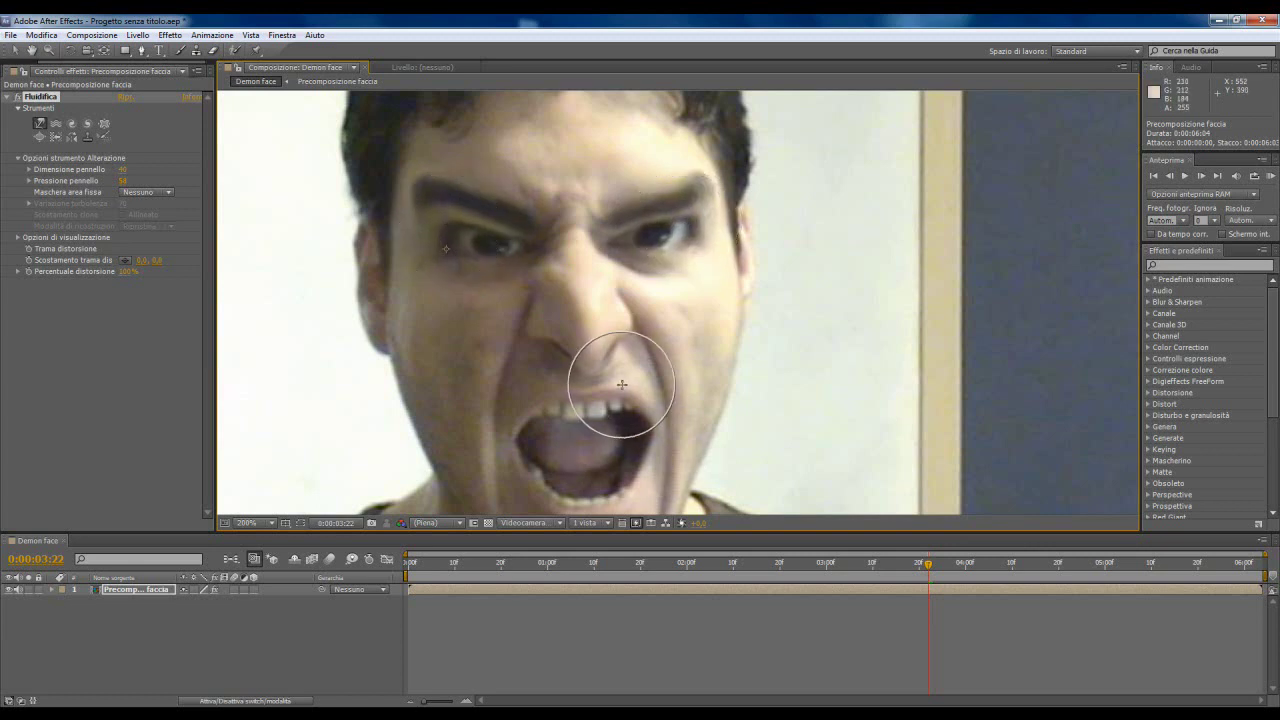
mouse_move(620, 385)
left_mouse_down()
mouse_move(543, 413)
mouse_move(551, 481)
mouse_move(622, 470)
mouse_move(632, 429)
mouse_move(539, 420)
mouse_move(586, 400)
left_mouse_up()
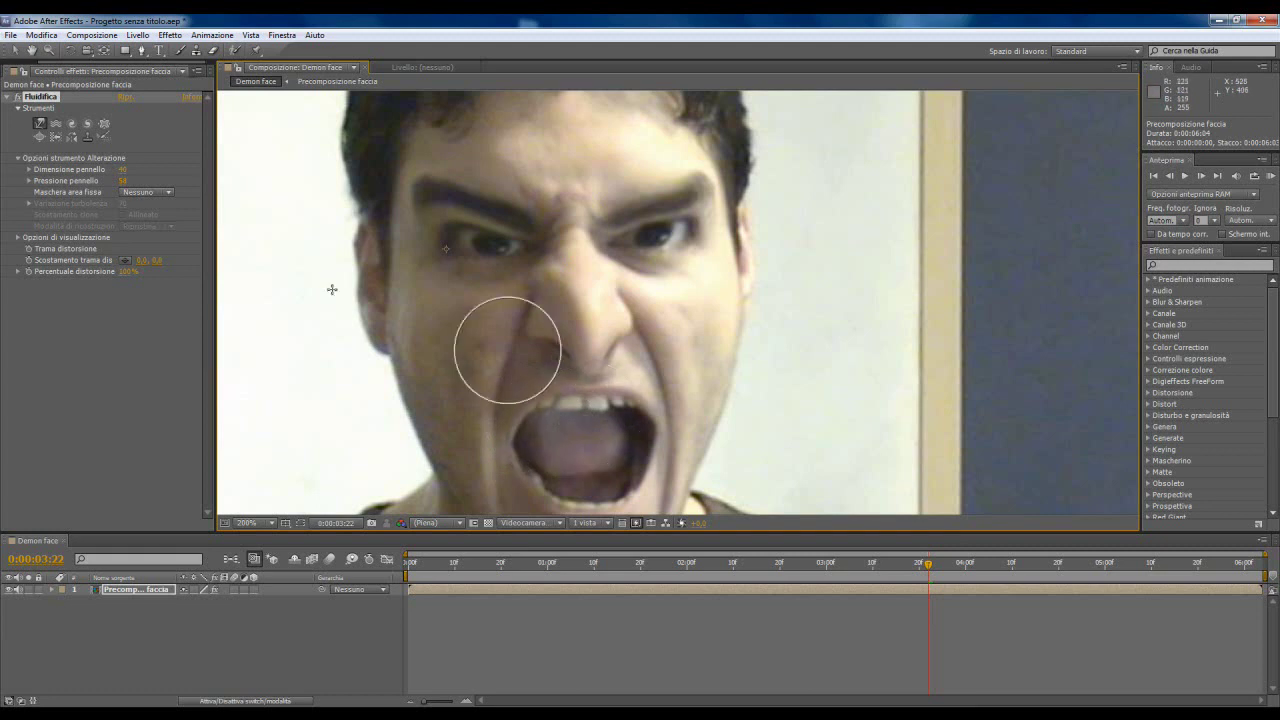
left_click(41, 139)
Step: Bloat the inside of the mouth, pucker the nose and eye, then zoom back to 100%
left_click(41, 139)
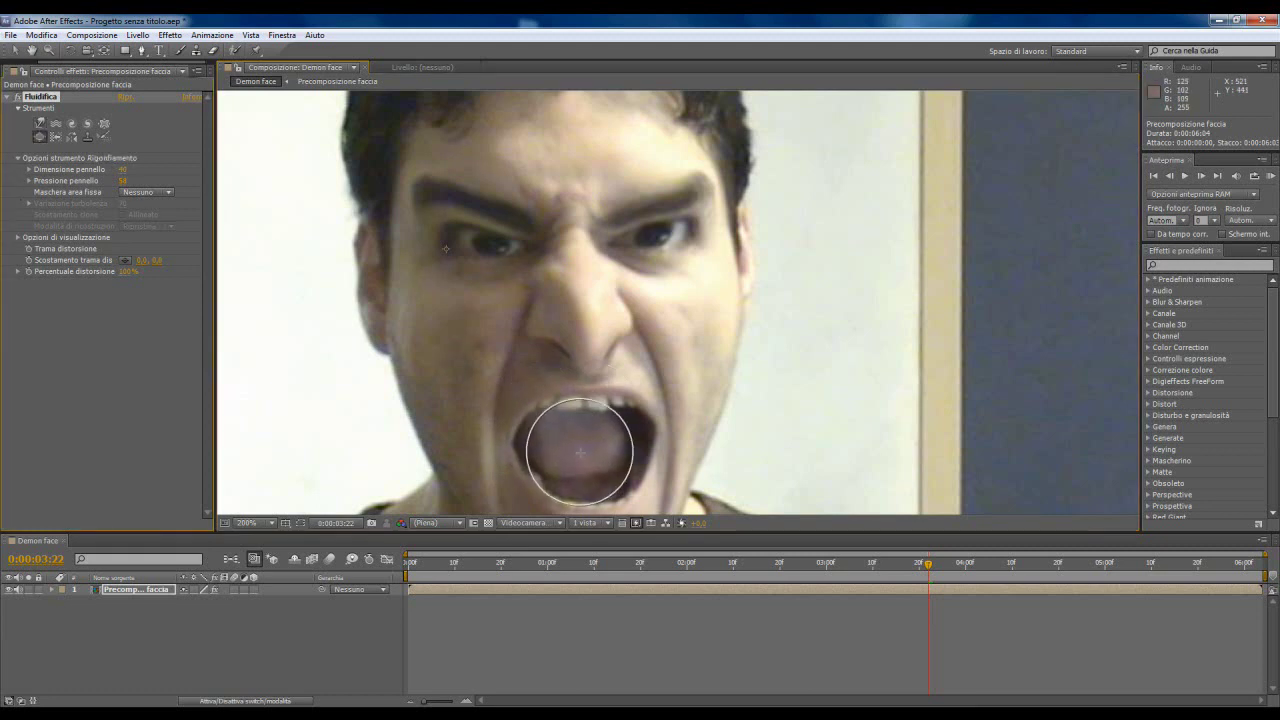
mouse_move(580, 452)
left_mouse_down()
mouse_move(629, 441)
mouse_move(543, 443)
mouse_move(563, 469)
mouse_move(560, 457)
mouse_move(586, 463)
mouse_move(590, 486)
mouse_move(571, 443)
mouse_move(586, 449)
left_mouse_up()
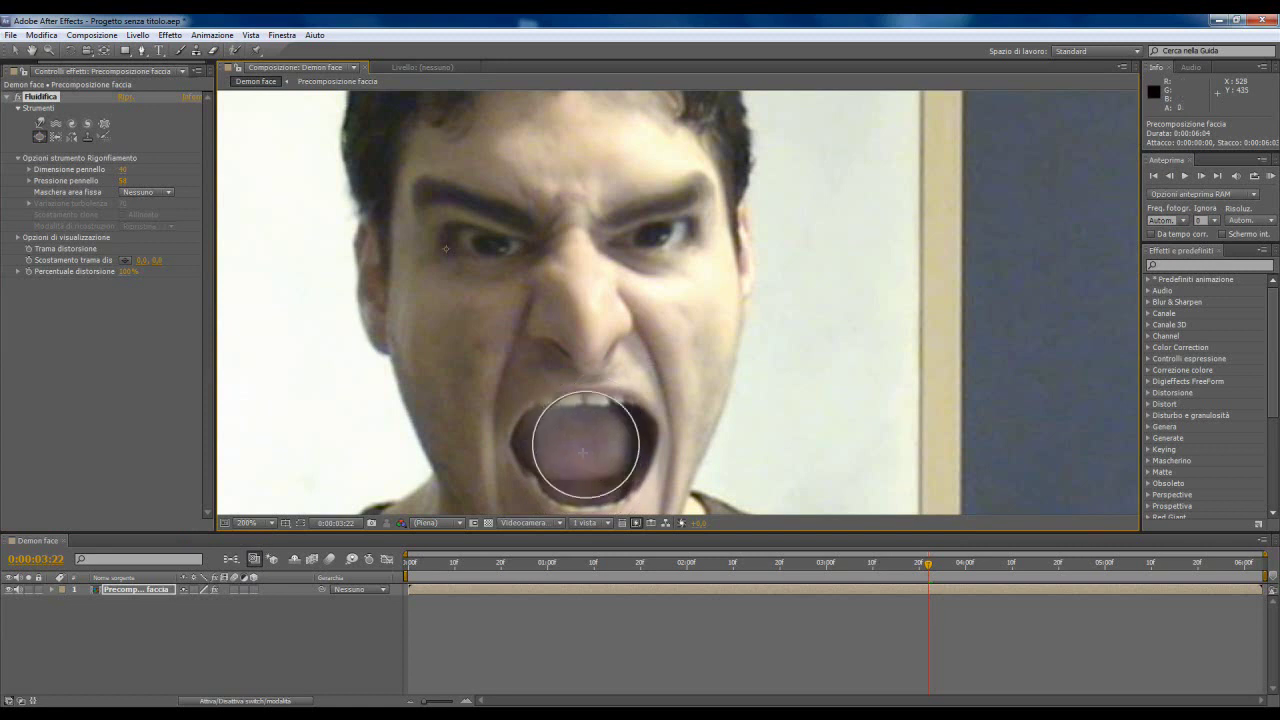
left_click(103, 123)
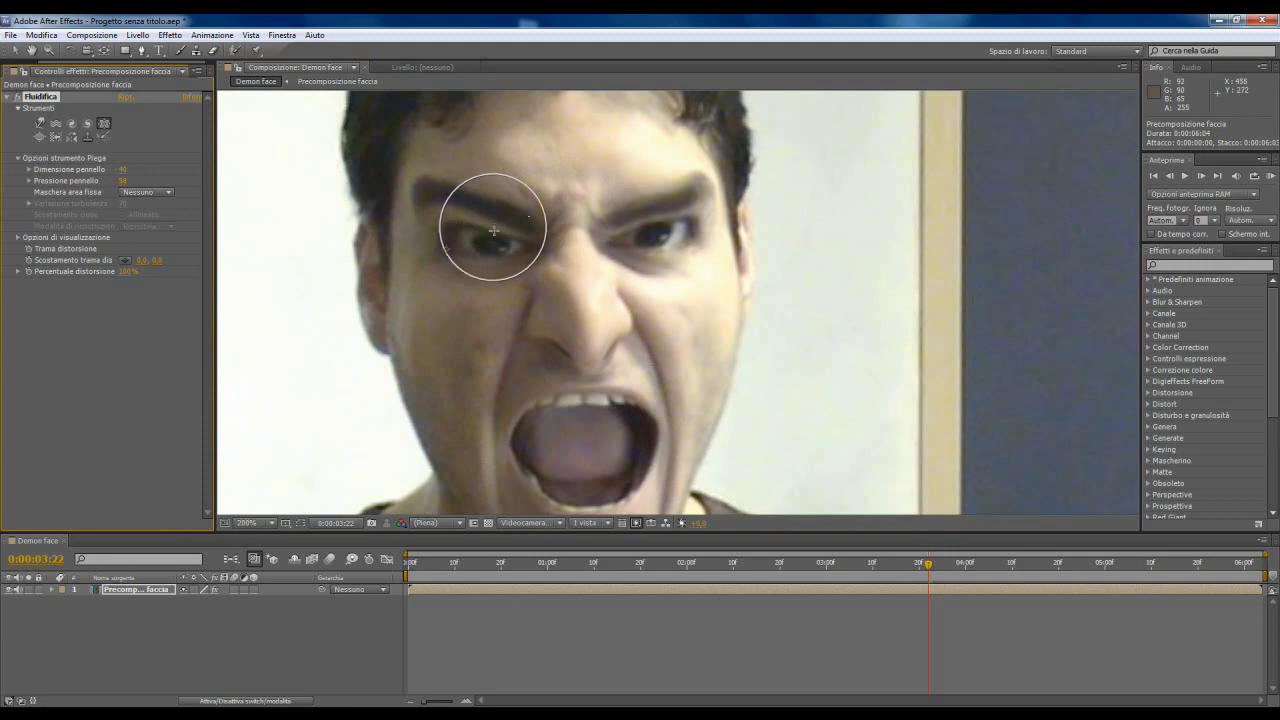
left_click_drag(578, 300, 584, 304)
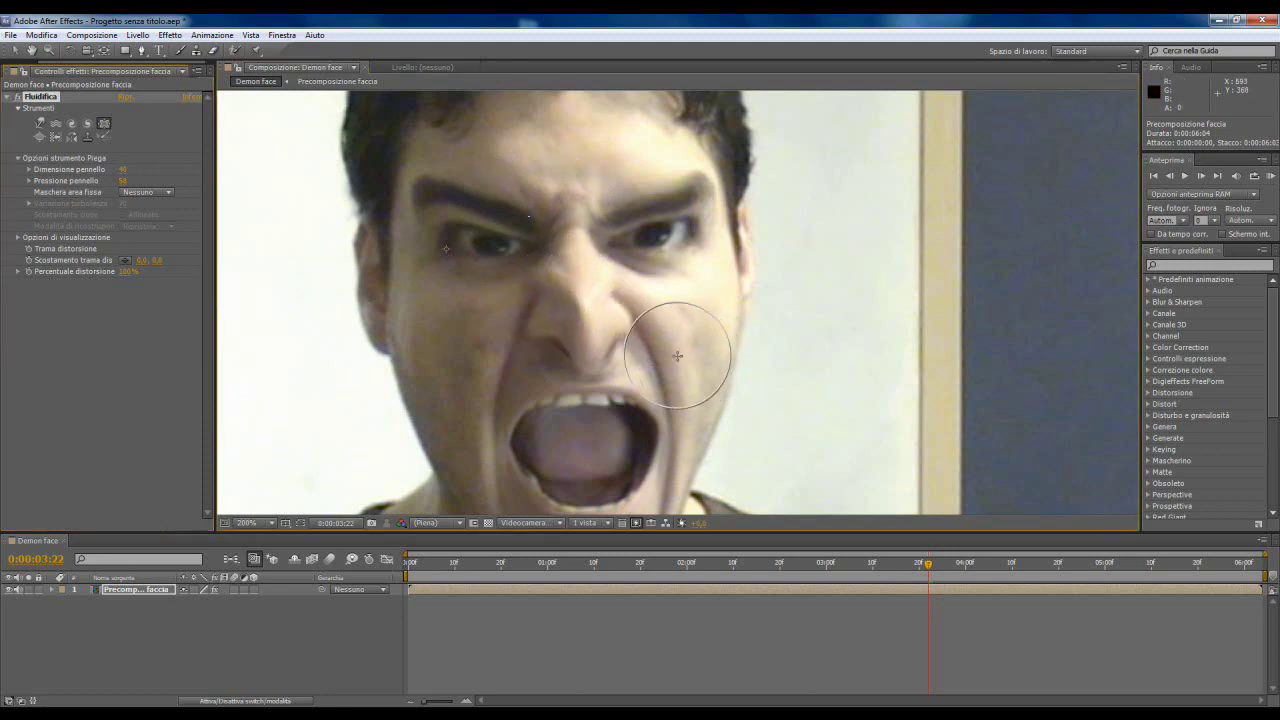
left_click_drag(591, 340, 592, 306)
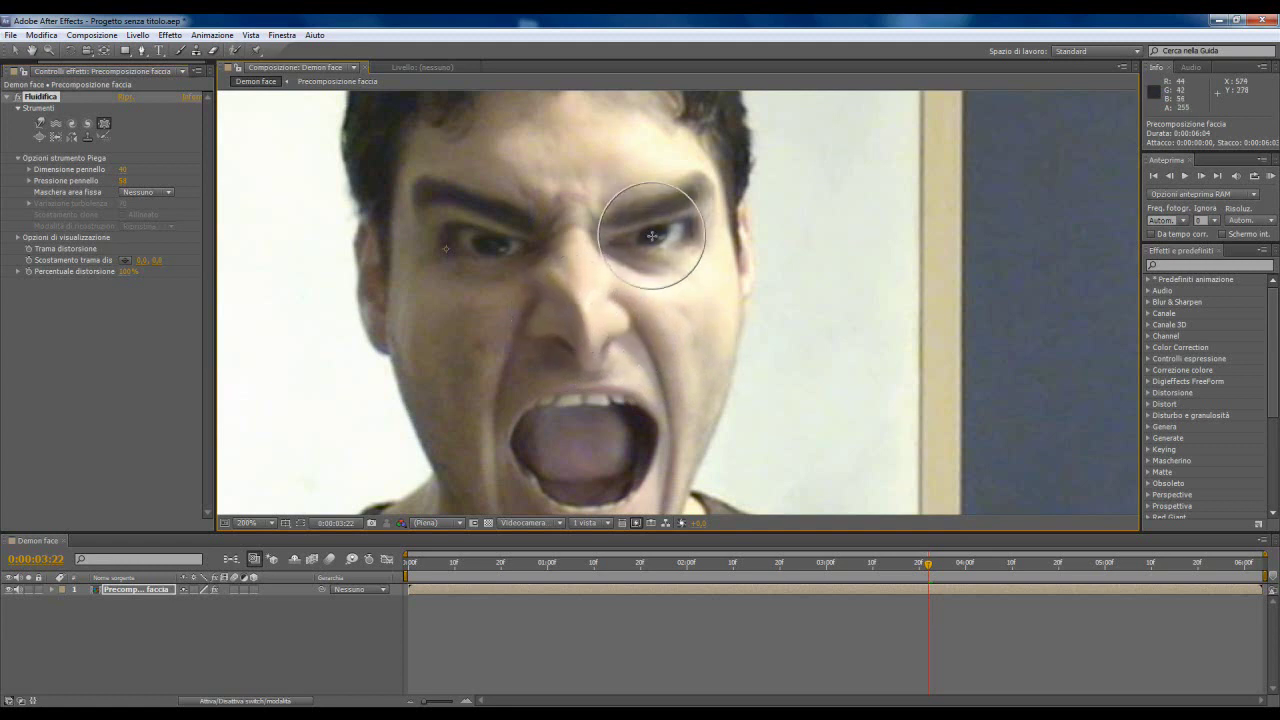
left_click(488, 245)
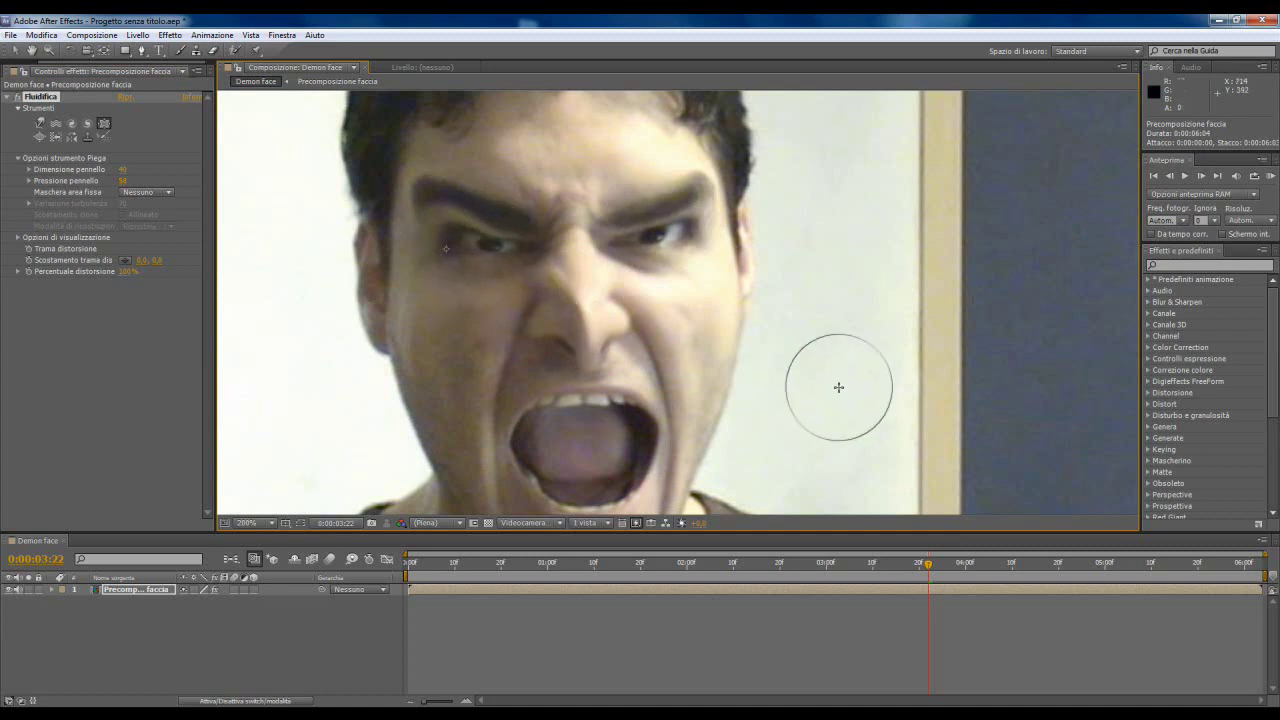
key("comma")
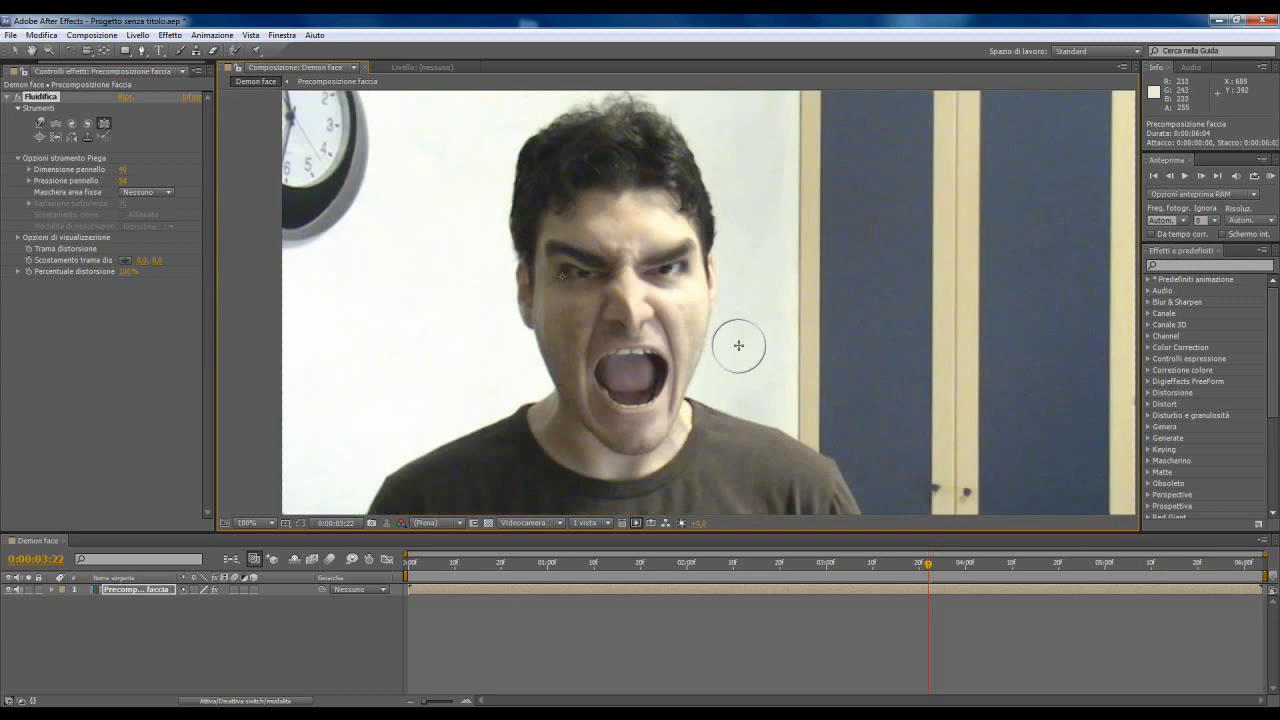
left_click(40, 122)
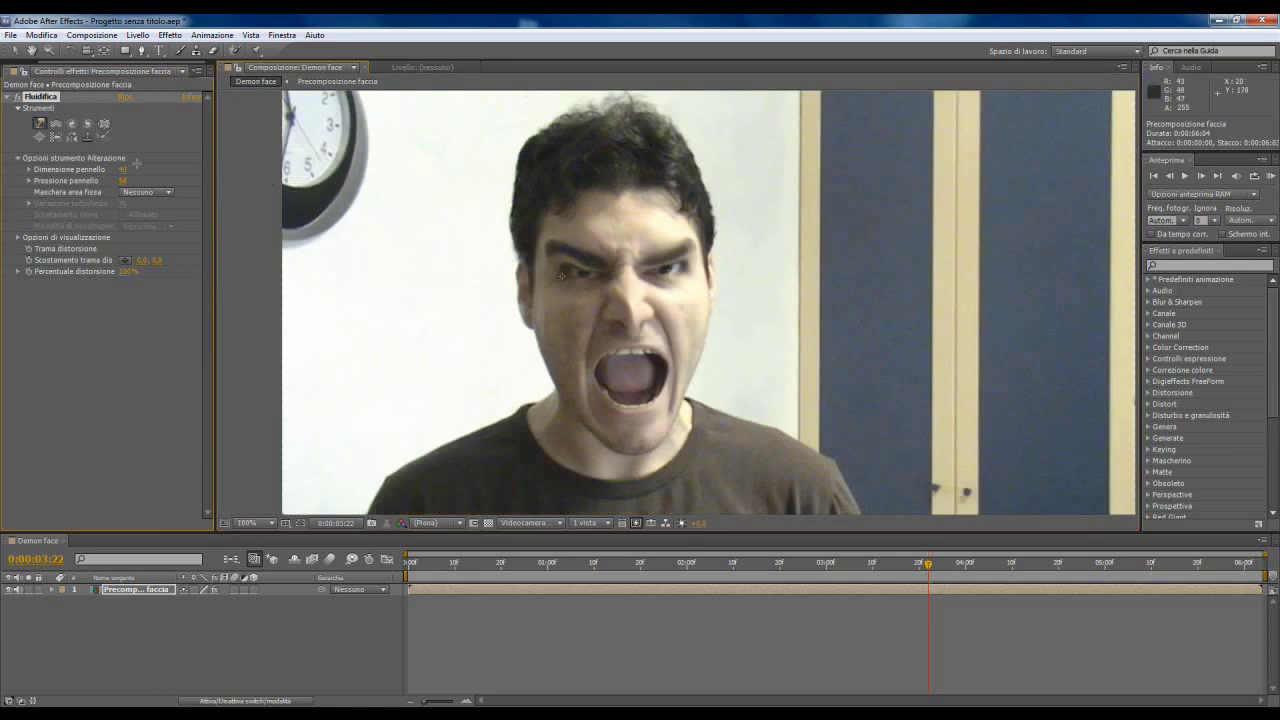
left_click(71, 123)
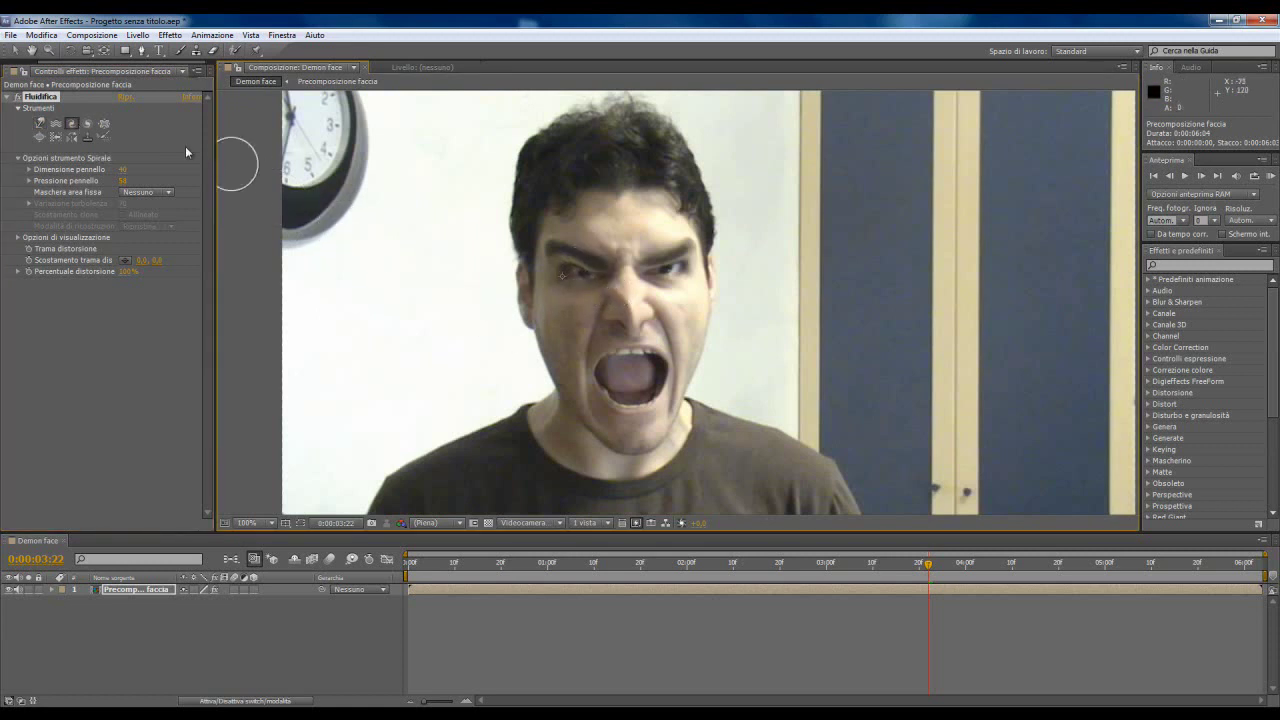
left_click(88, 123)
left_click_drag(668, 268, 668, 270)
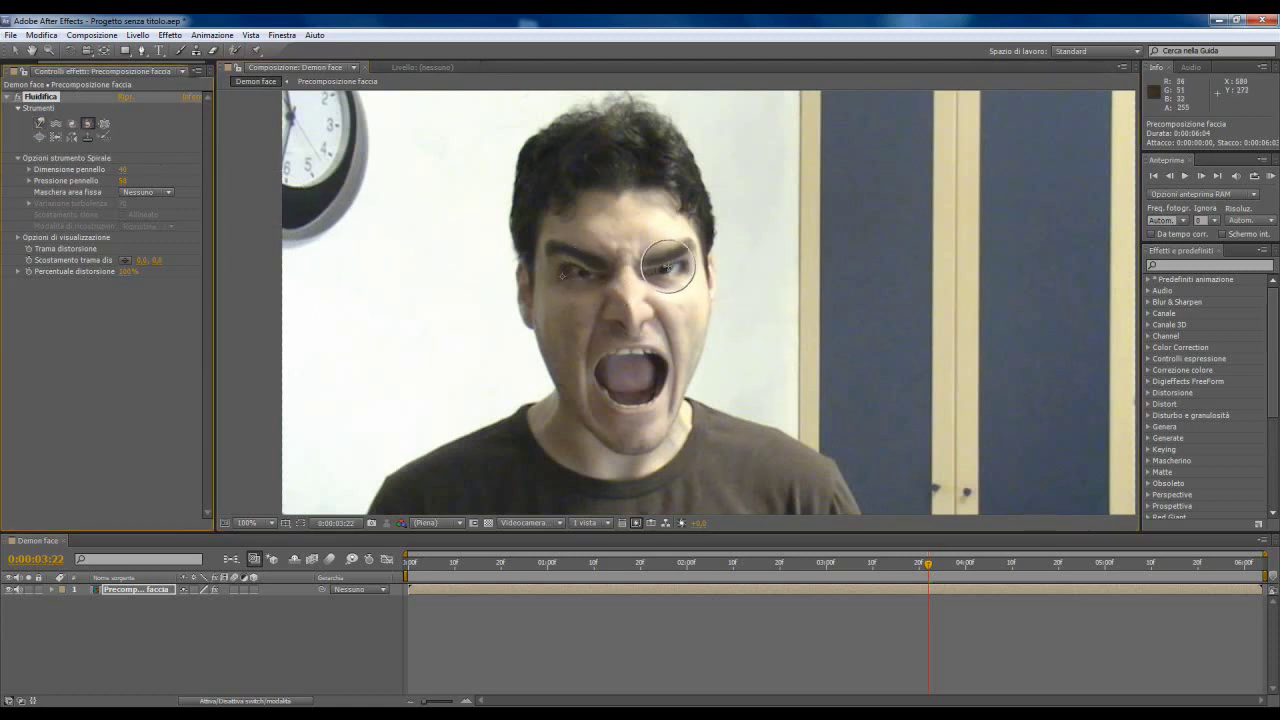
key("ctrl+z")
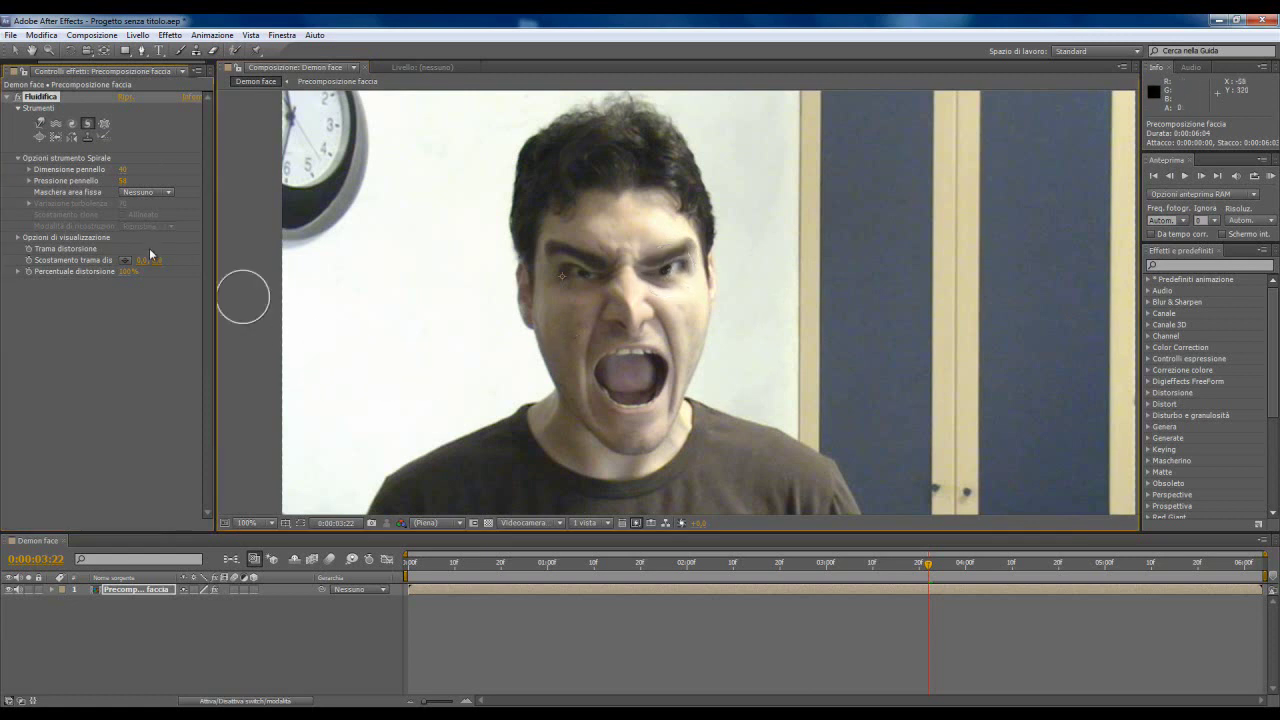
left_click(40, 123)
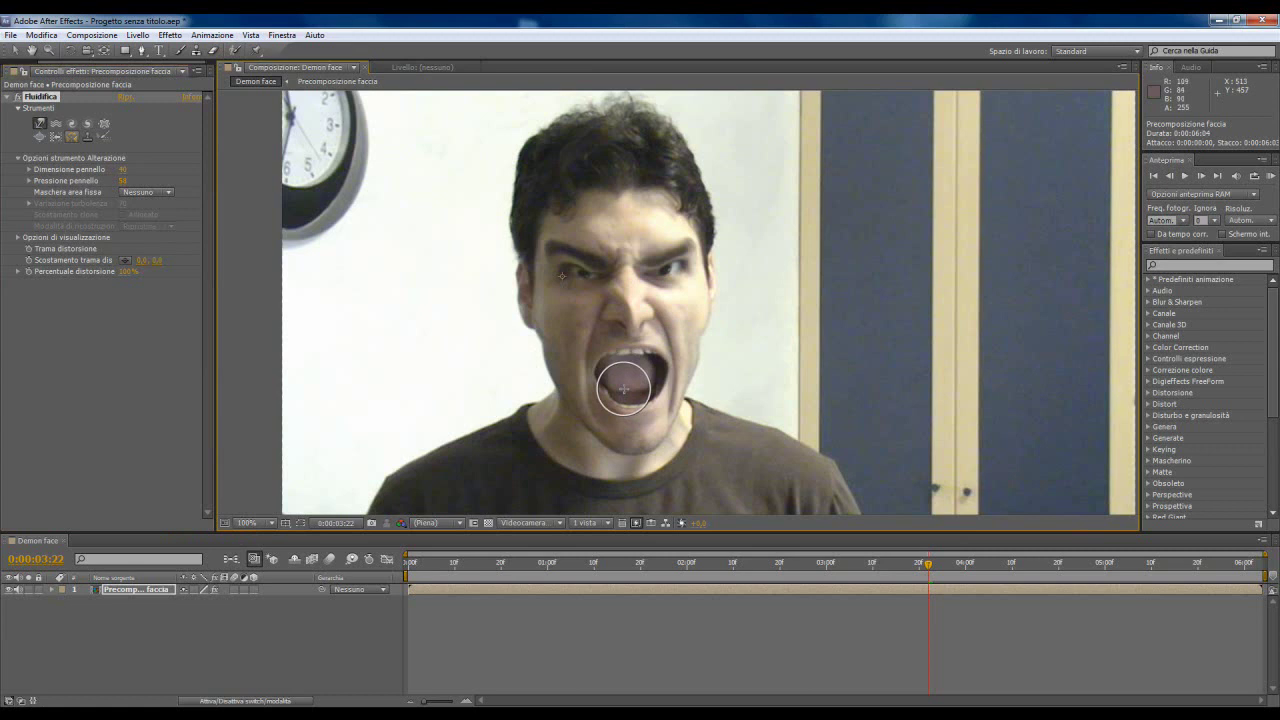
key("ctrl+z")
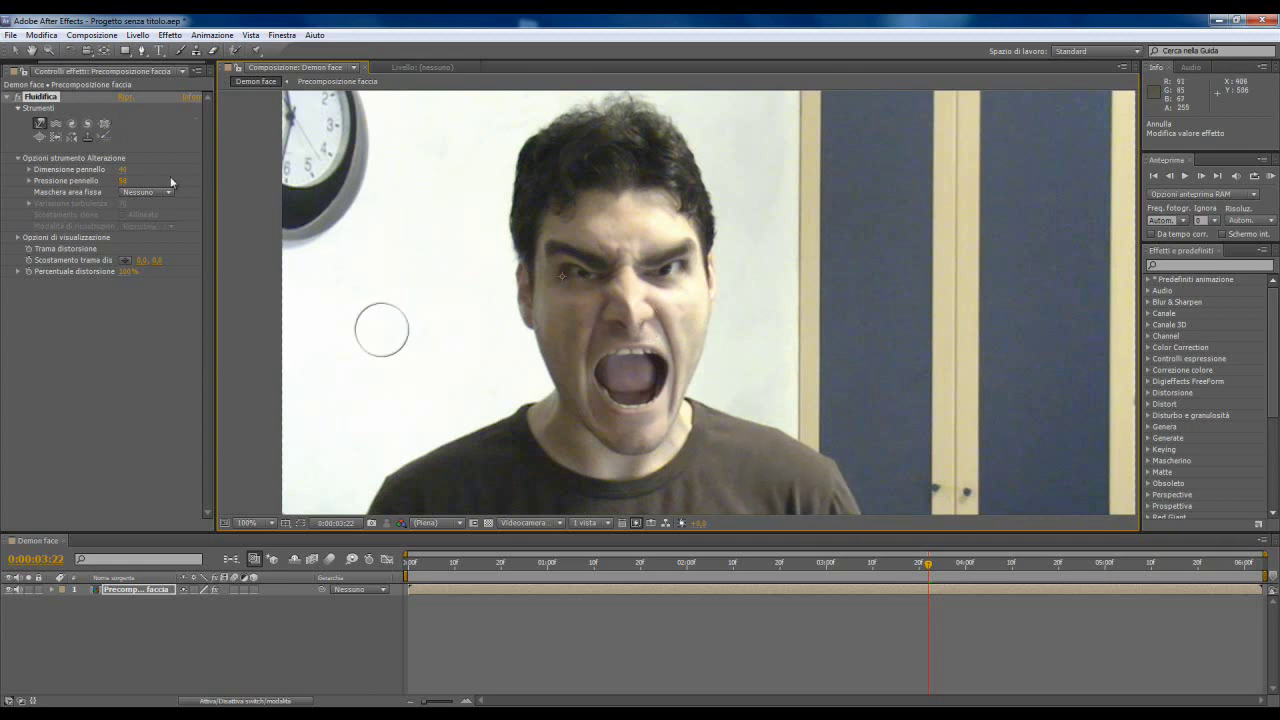
key("v")
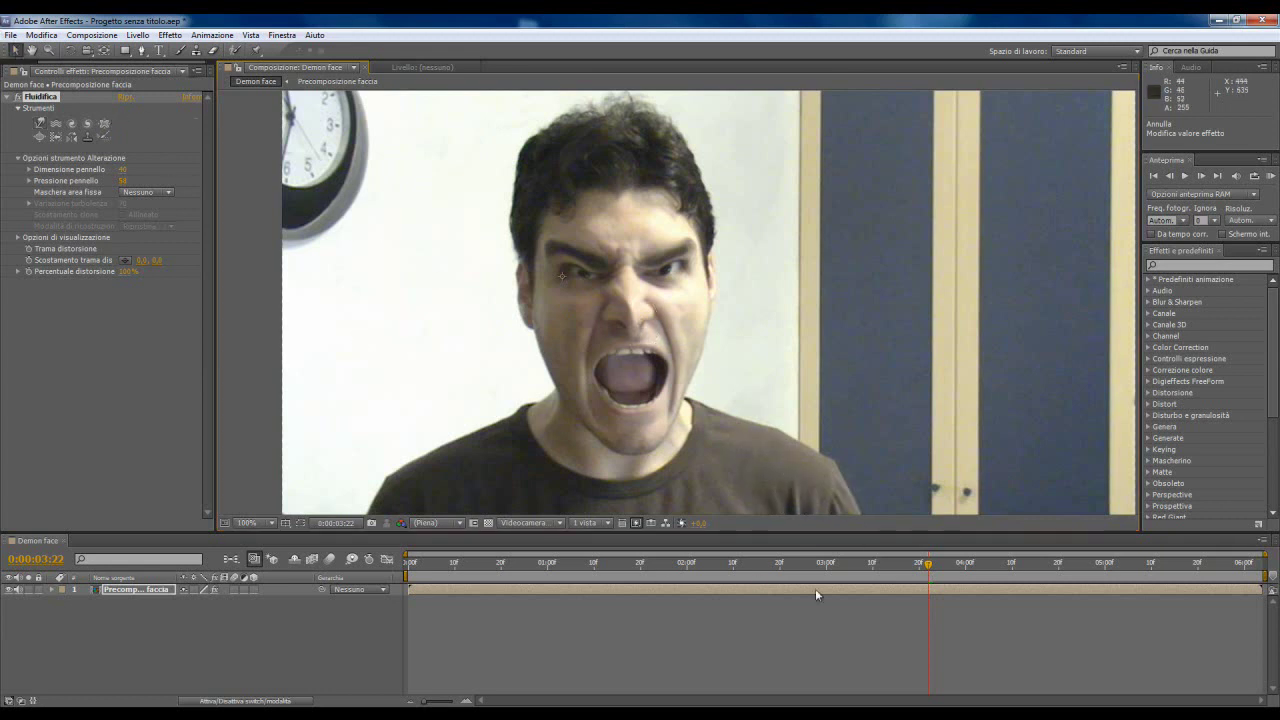
left_click(913, 589)
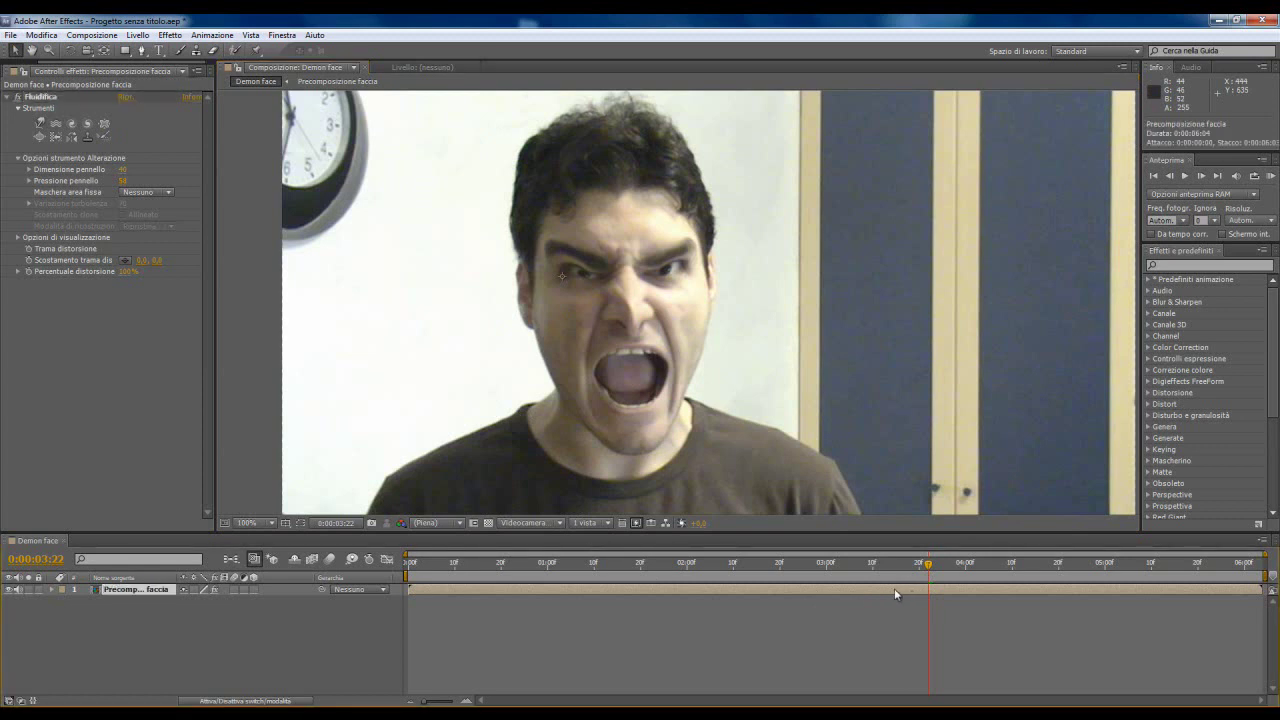
Step: Keyframe Percentuale distorsione at 0% on a calm frame before the scream
left_click(28, 272)
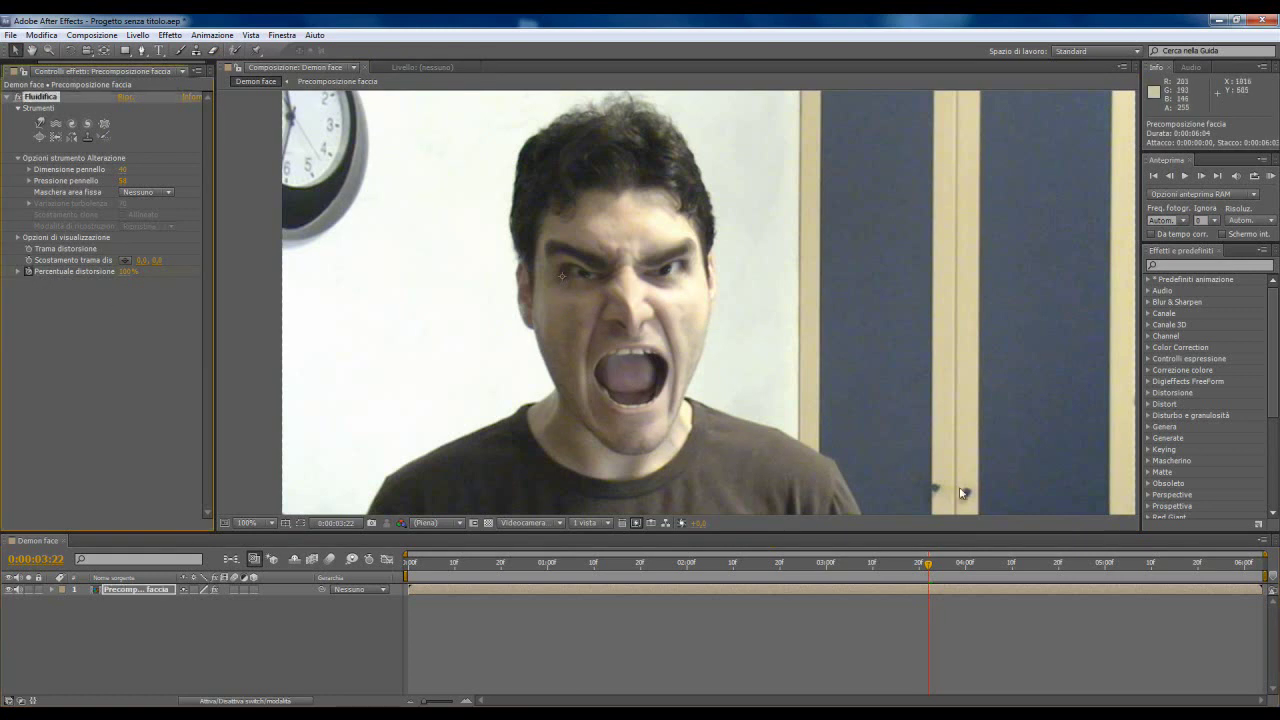
left_click_drag(931, 566, 856, 575)
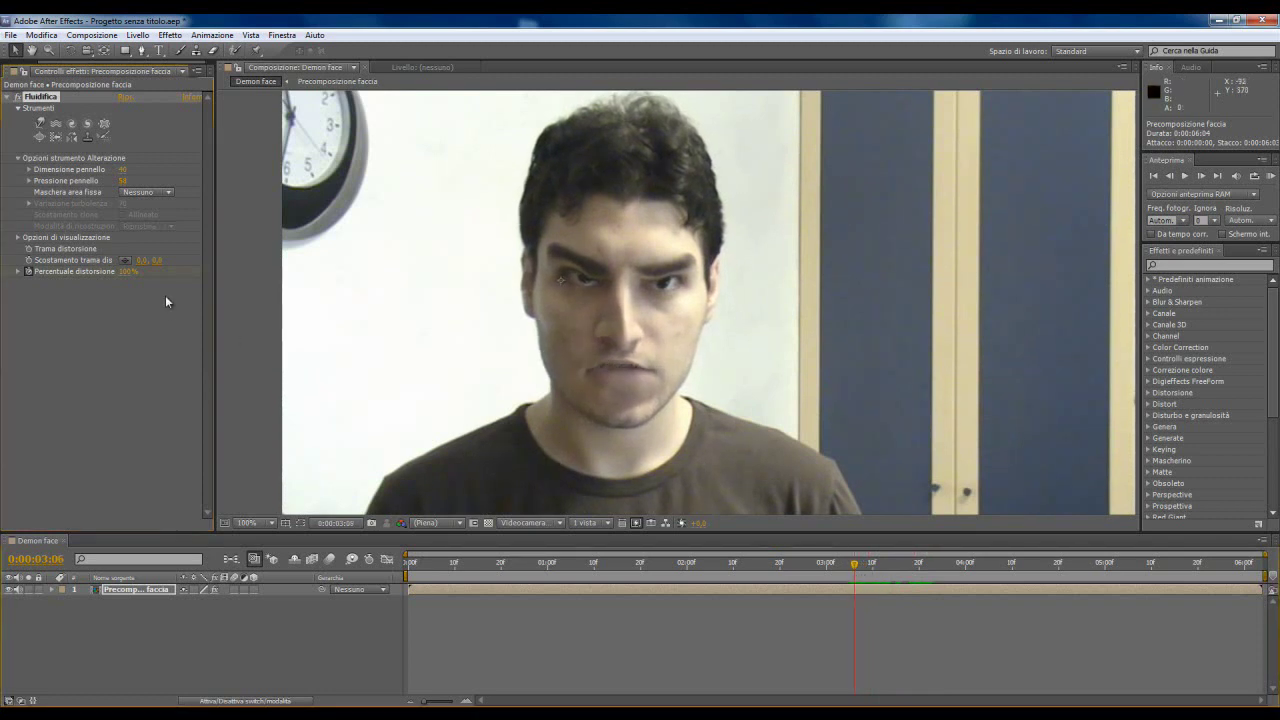
left_click_drag(127, 271, 90, 271)
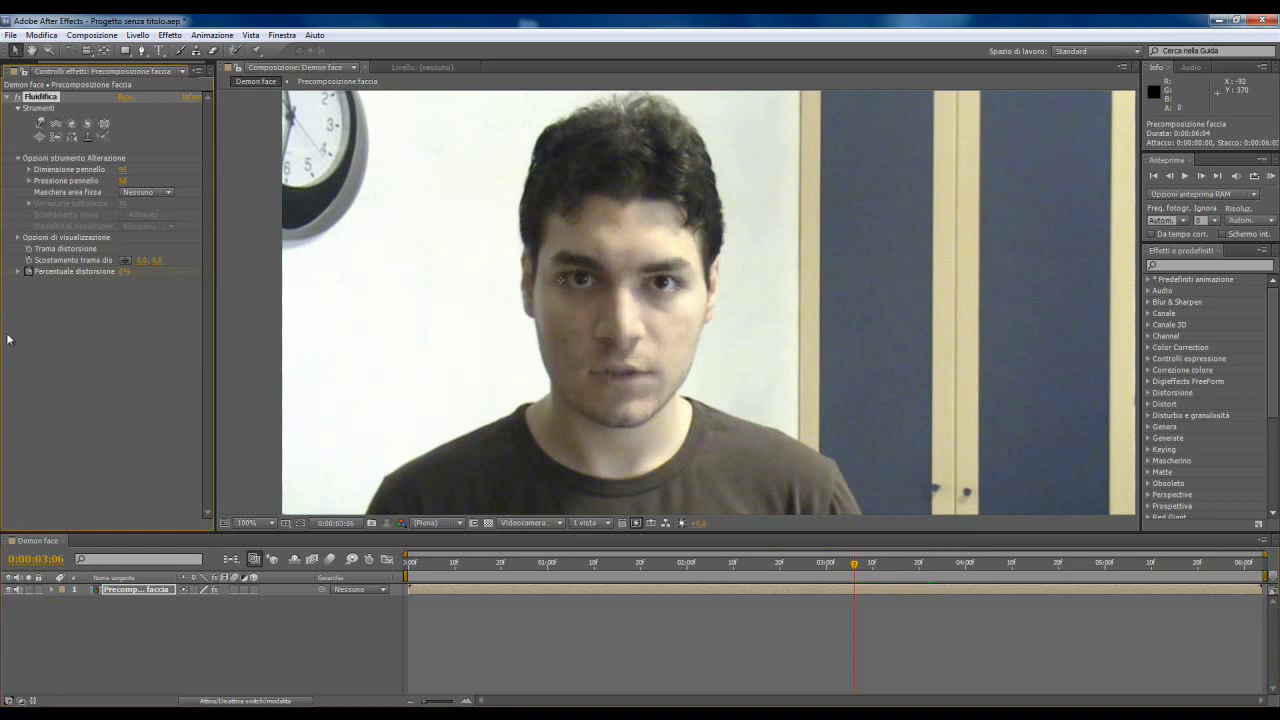
left_click(874, 589)
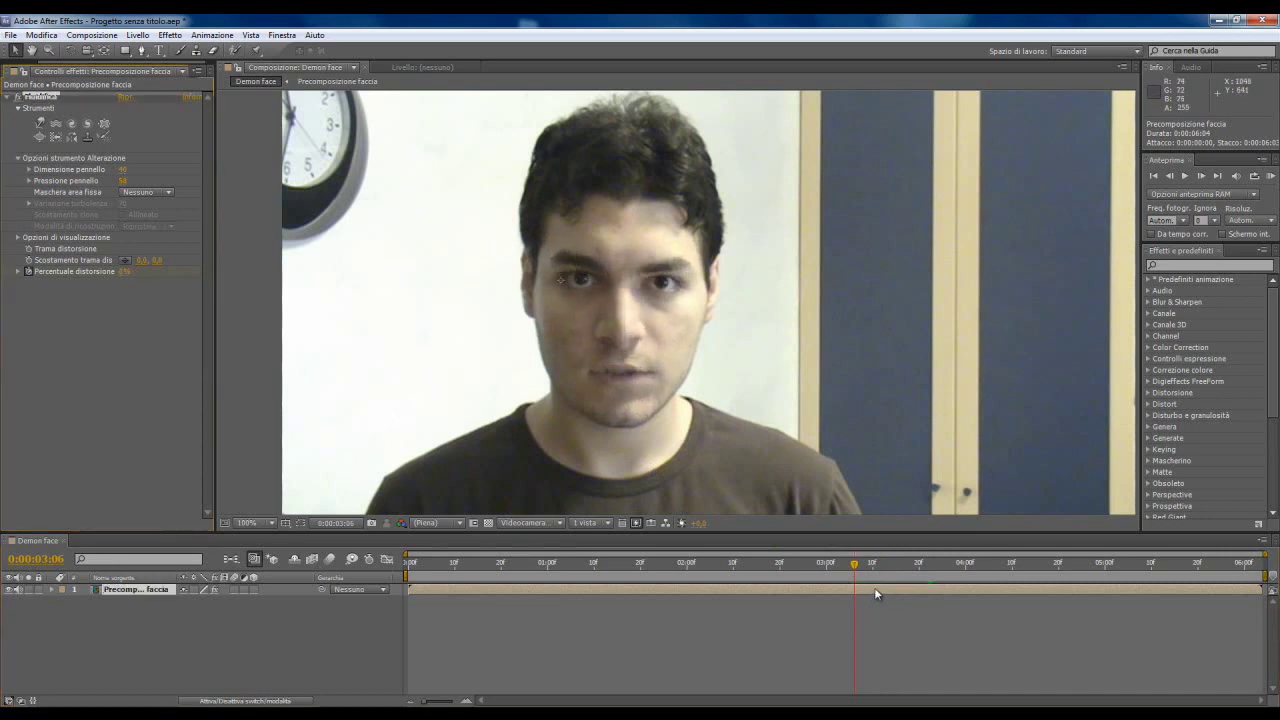
key("u")
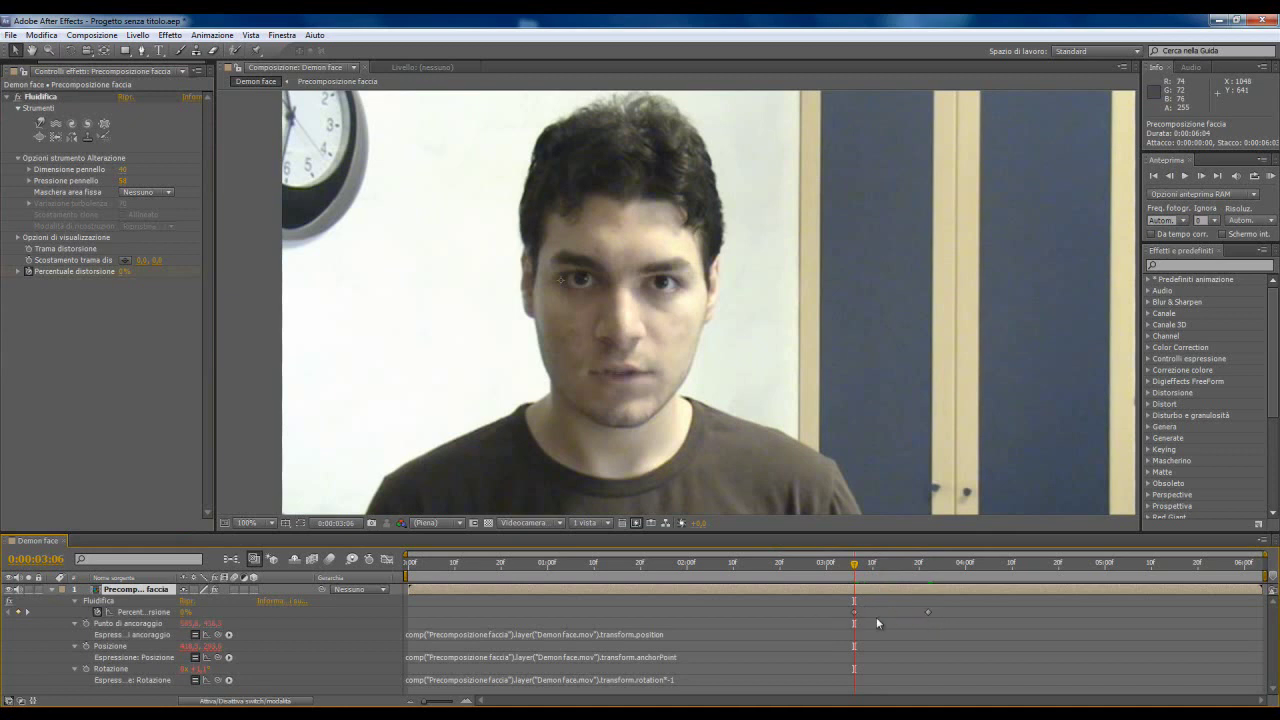
Step: Move the 100% distortion keyframe to 0:00:03:18 and review the ramp through the scream
mouse_move(855, 565)
left_mouse_down()
mouse_move(1020, 569)
mouse_move(873, 576)
mouse_move(916, 578)
left_mouse_up()
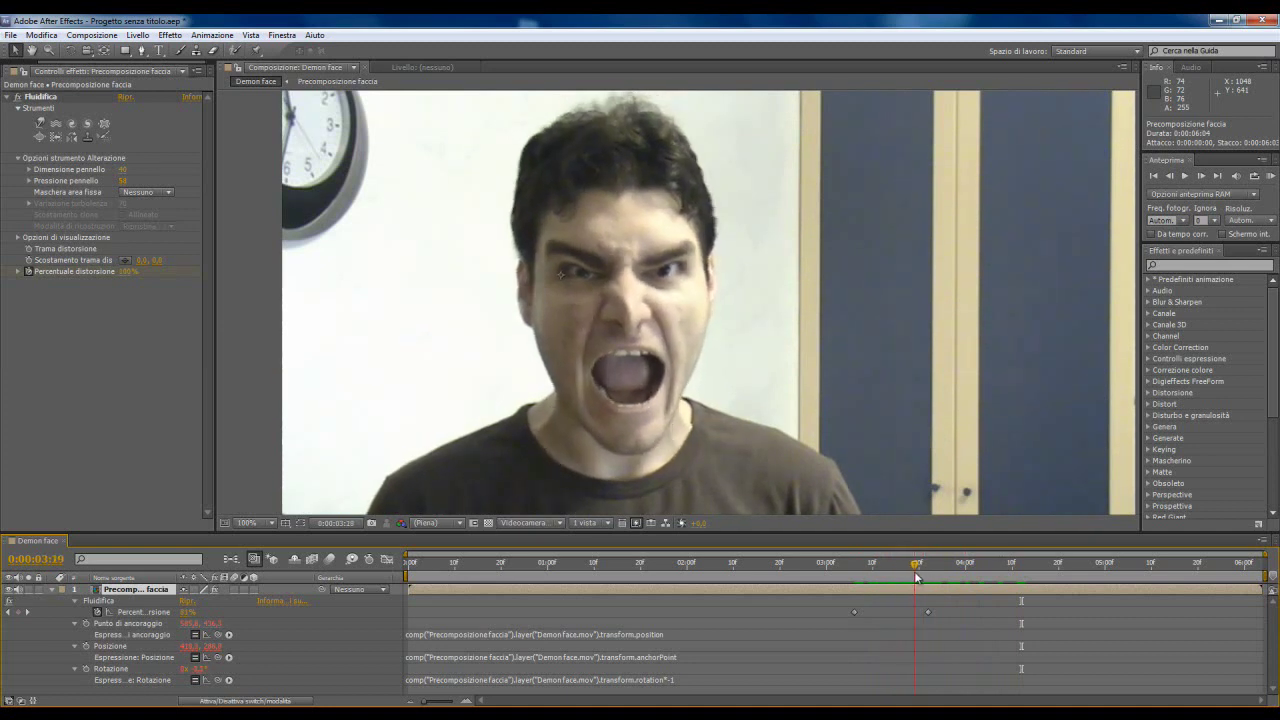
left_click_drag(925, 612, 909, 612)
mouse_move(916, 566)
left_mouse_down()
mouse_move(898, 574)
mouse_move(1058, 577)
mouse_move(1045, 578)
left_mouse_up()
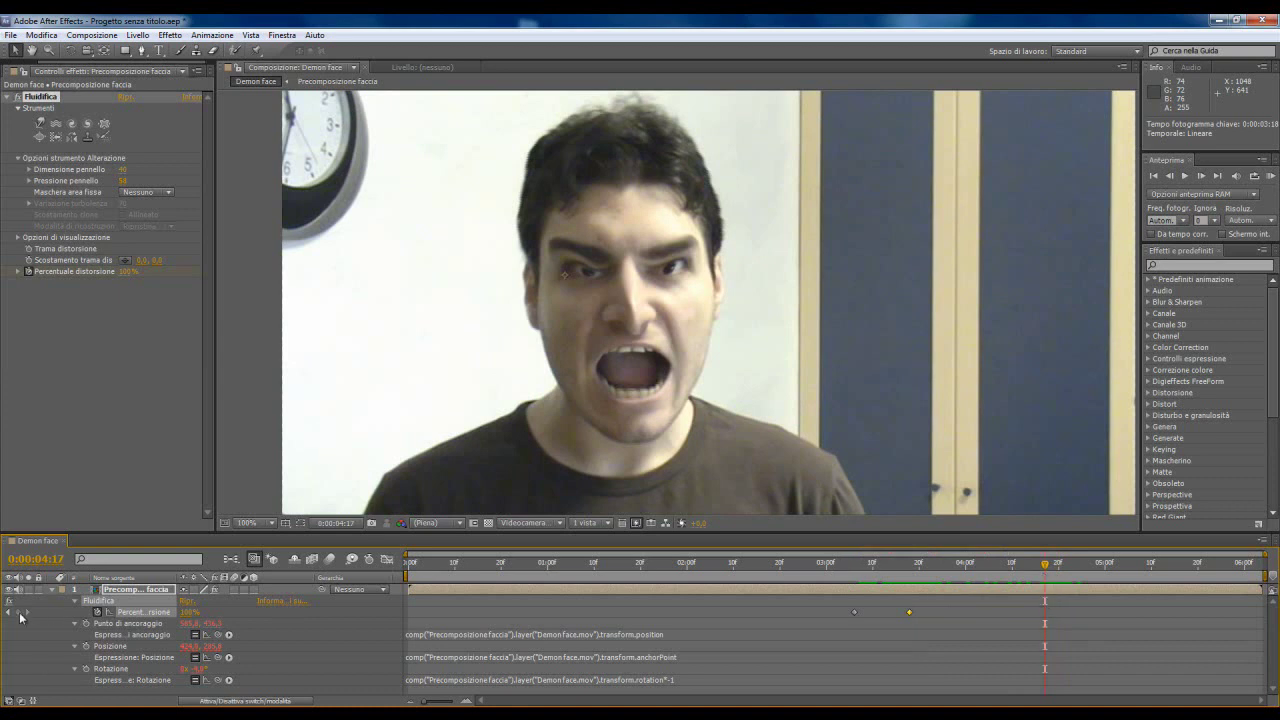
left_click_drag(1047, 568, 1093, 573)
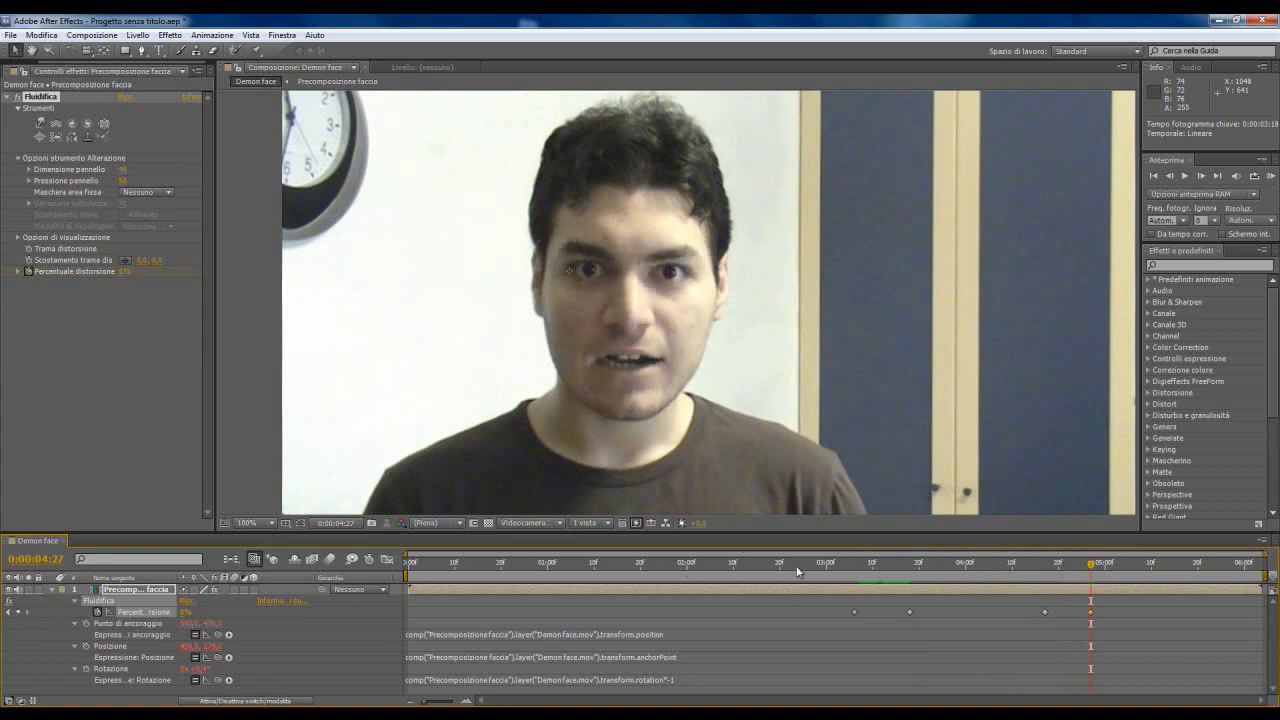
left_click_drag(1091, 571, 808, 570)
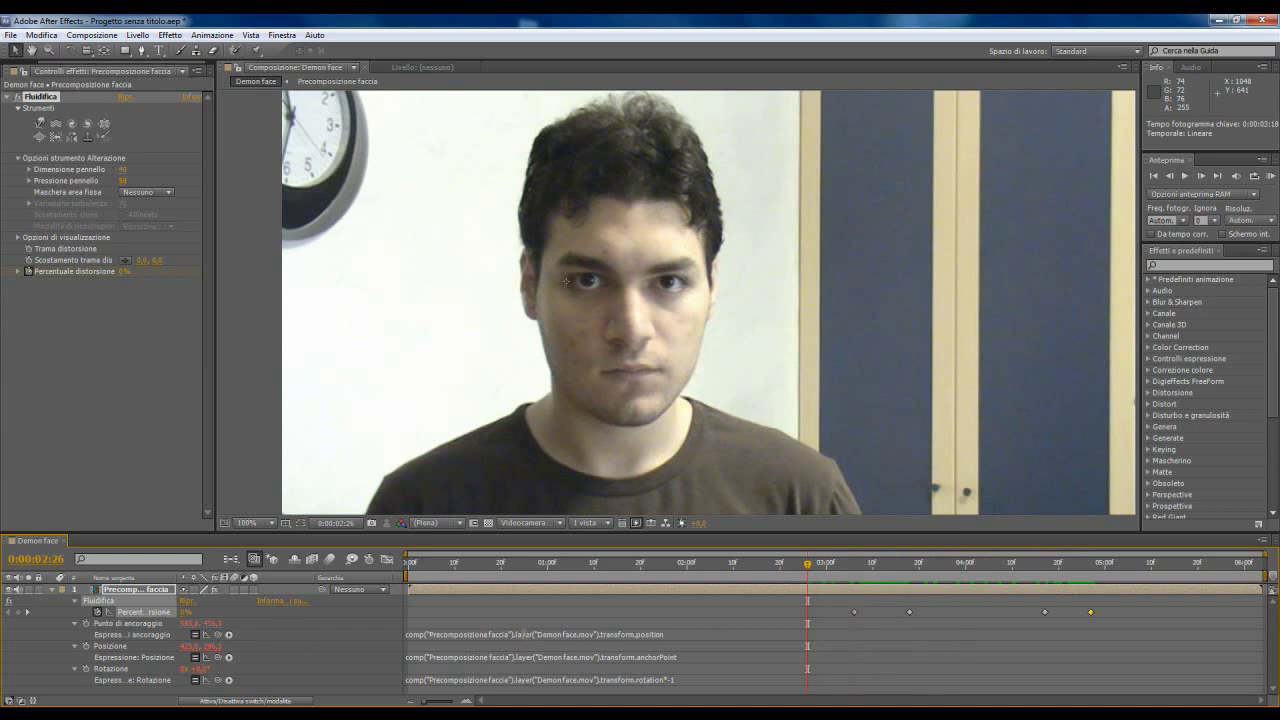
left_click(51, 589)
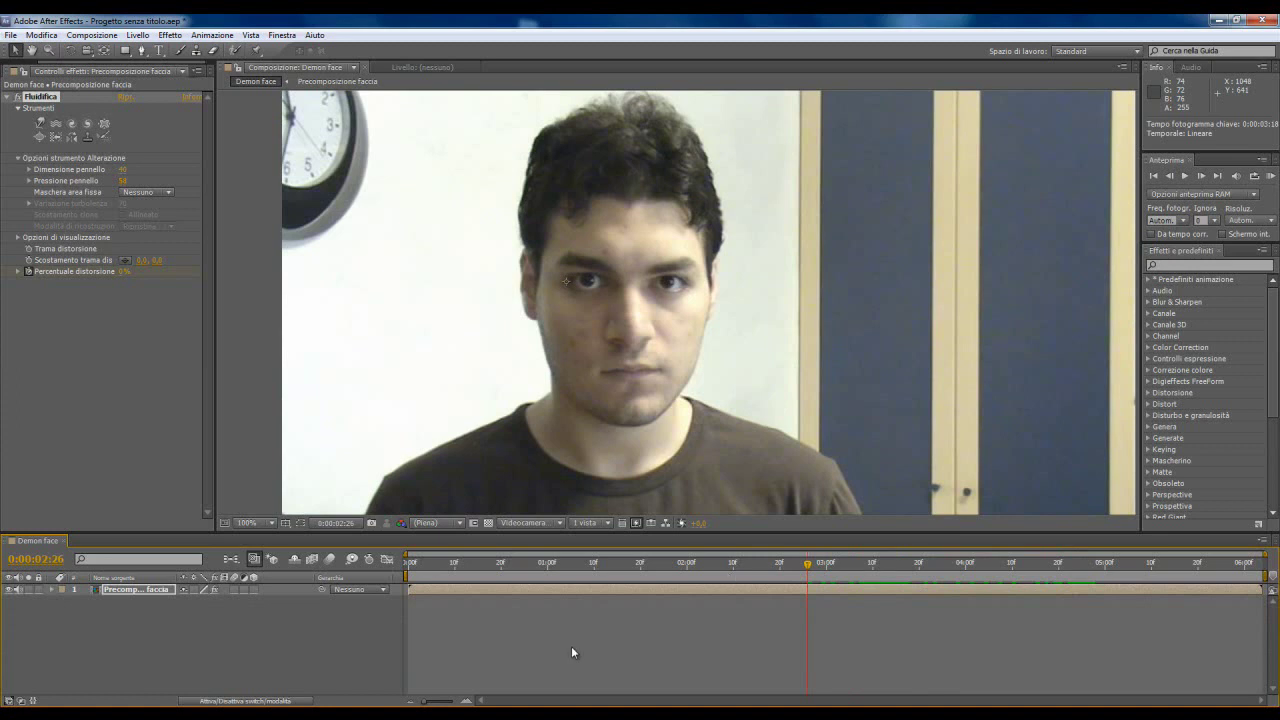
Step: Add a new adjustment layer from Livello > Nuovo and scrub to the scream frame
left_click(138, 35)
mouse_move(157, 50)
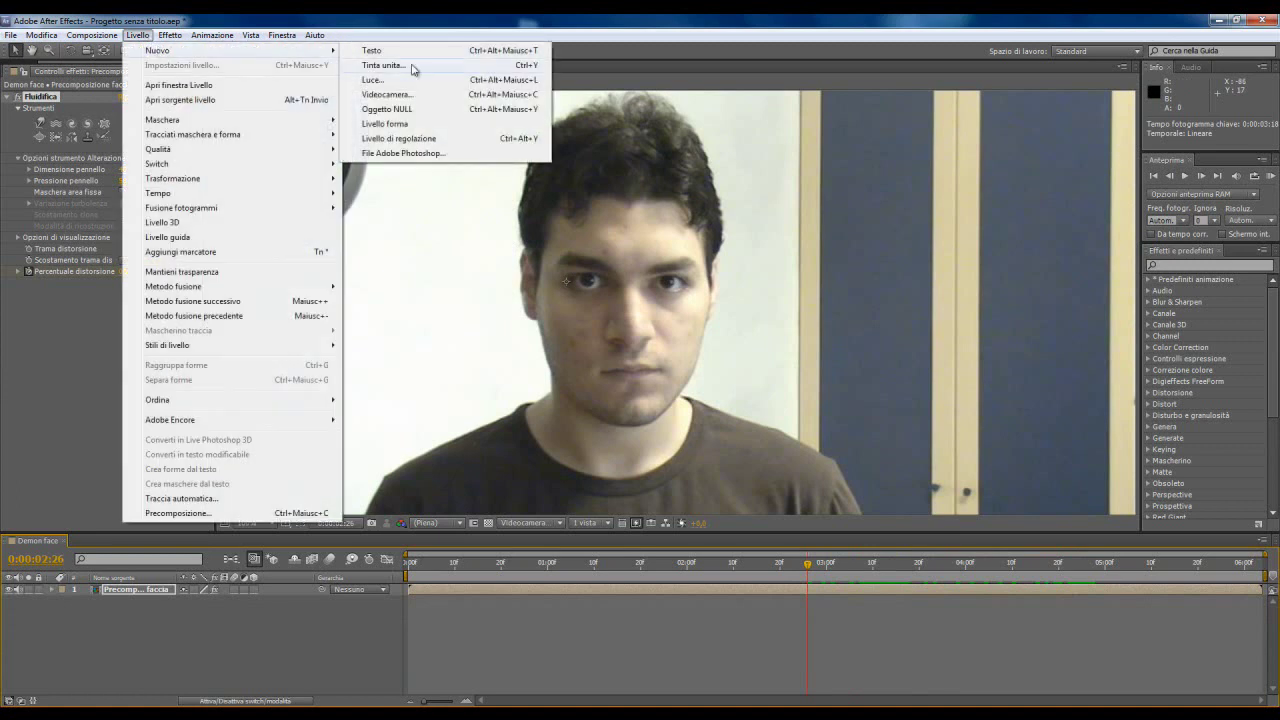
left_click(438, 140)
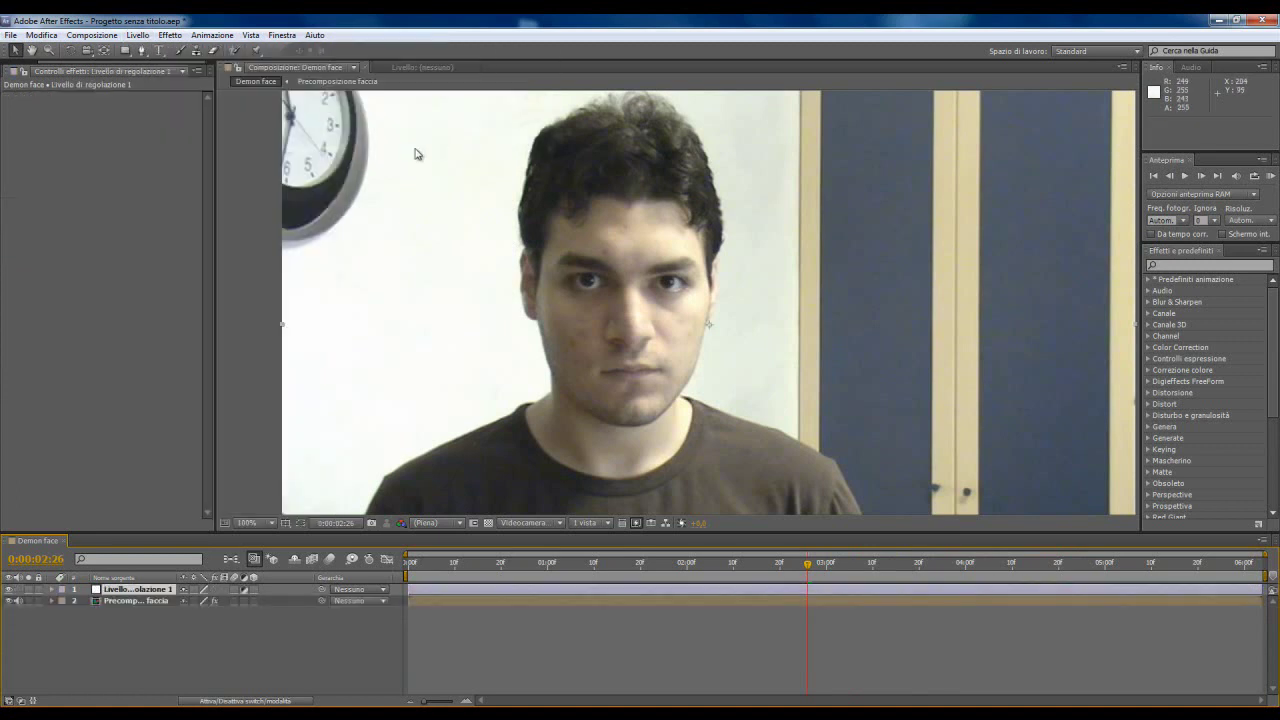
left_click_drag(826, 568, 935, 572)
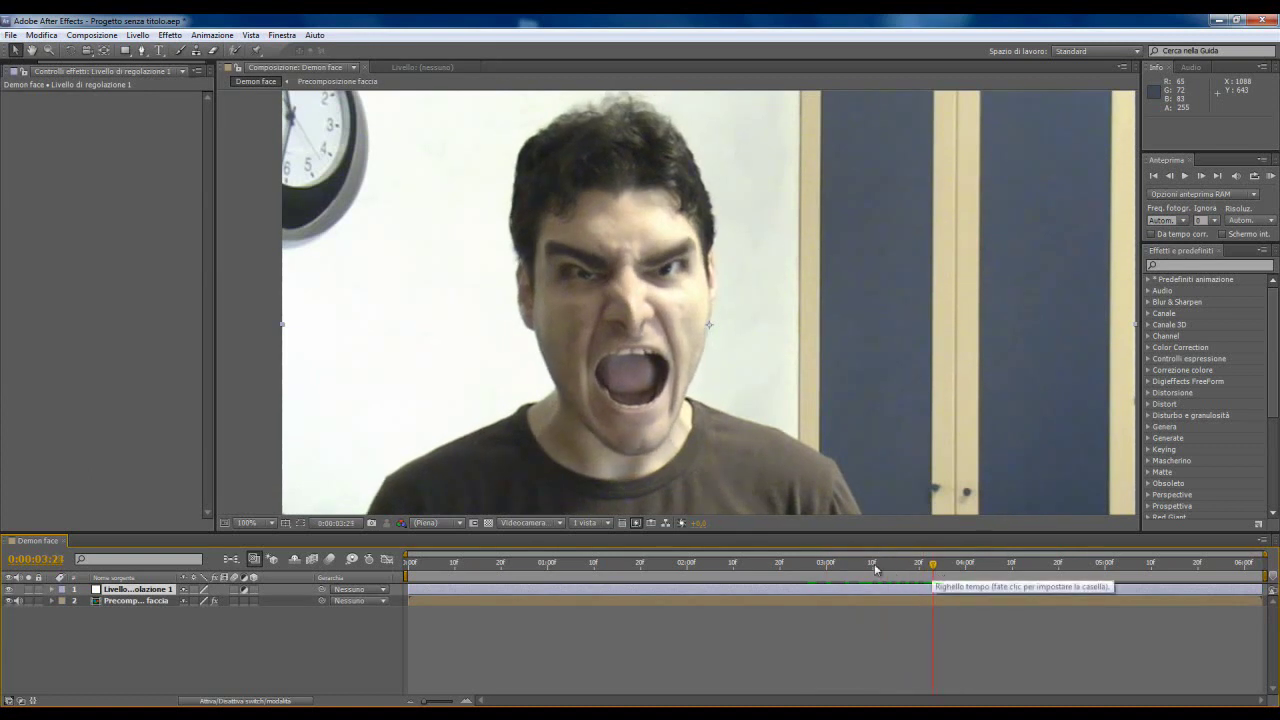
left_click(140, 51)
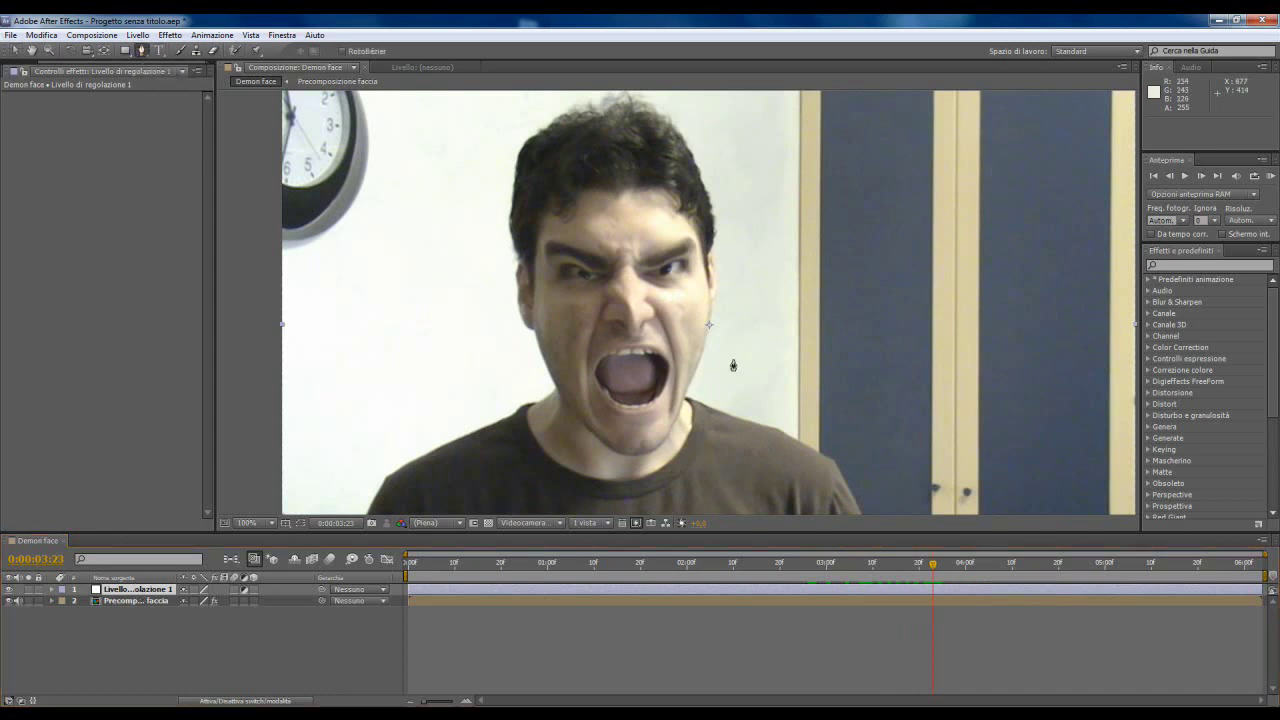
Step: Trace a Pen mask from the hair down the right cheek to the chin, closing it on the first point
left_click(557, 174)
left_click(617, 187)
left_click(691, 198)
left_click(709, 256)
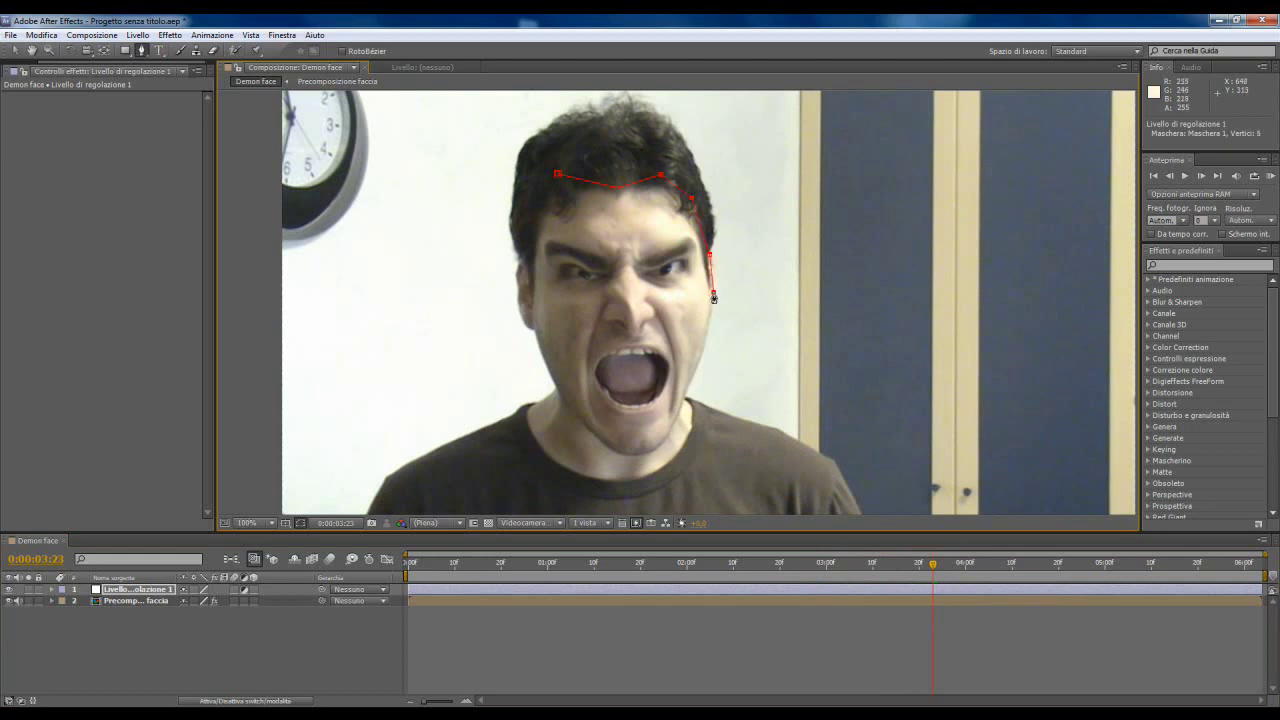
left_click(710, 317)
left_click(702, 357)
left_click(689, 386)
left_click(675, 416)
left_click(662, 450)
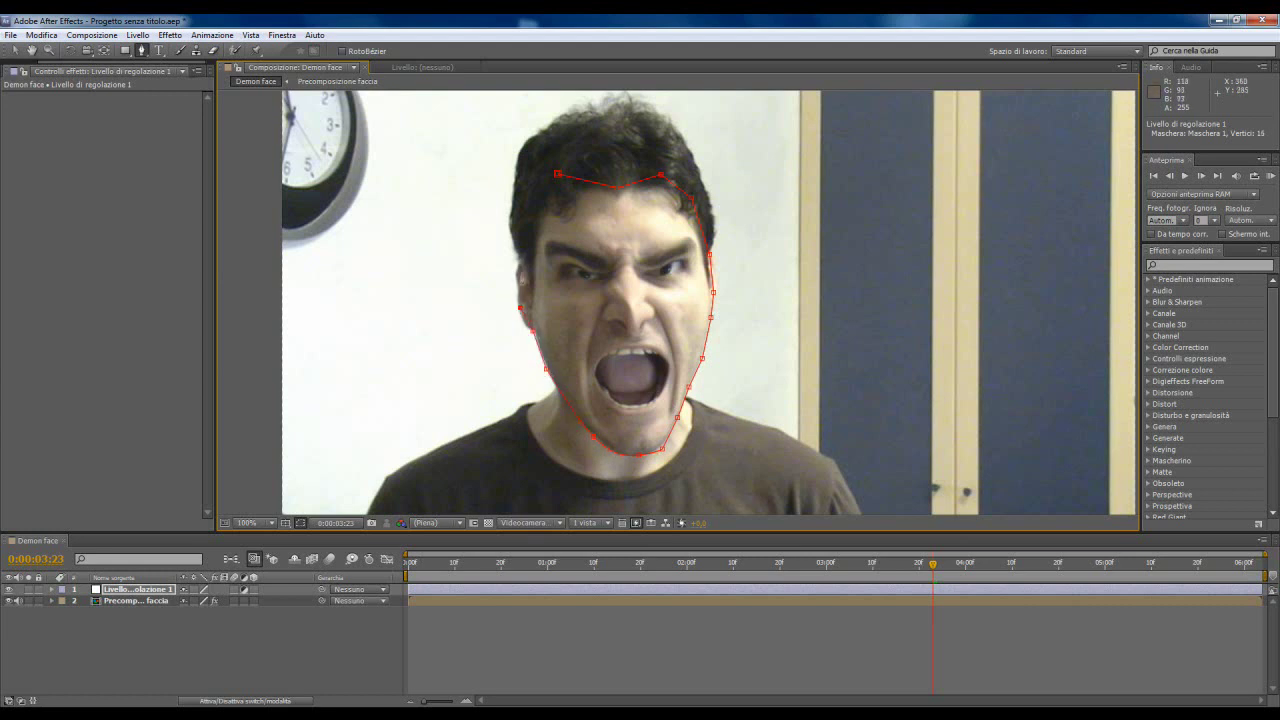
left_click(556, 178)
left_click(15, 50)
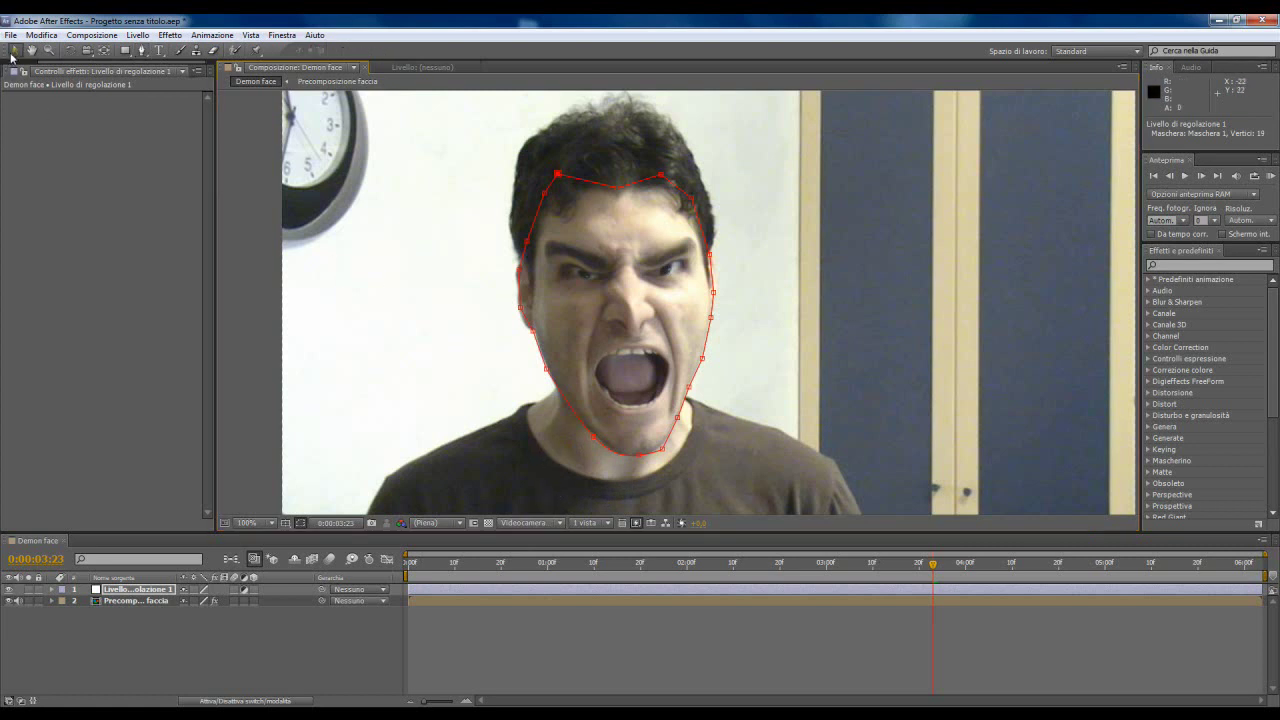
left_click(170, 36)
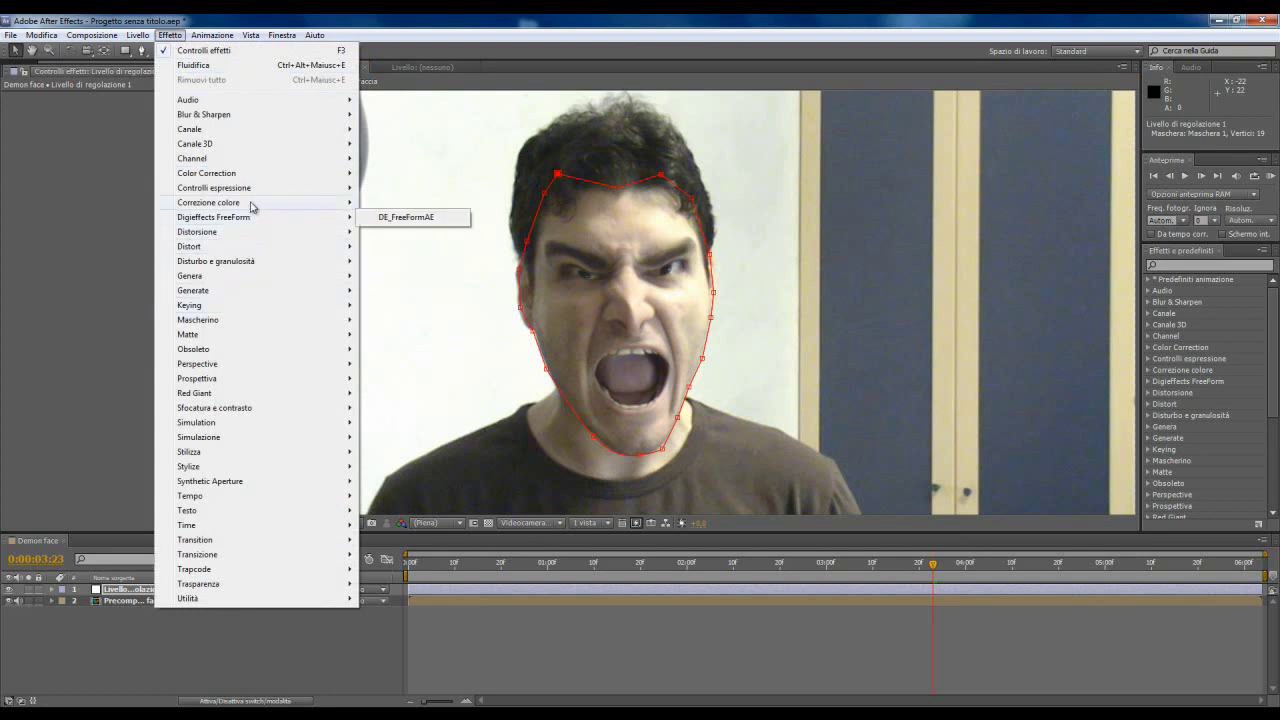
Step: Apply Tonalità/saturazione and rotate the Tonalità composita dial to a light cyan tint
mouse_move(280, 204)
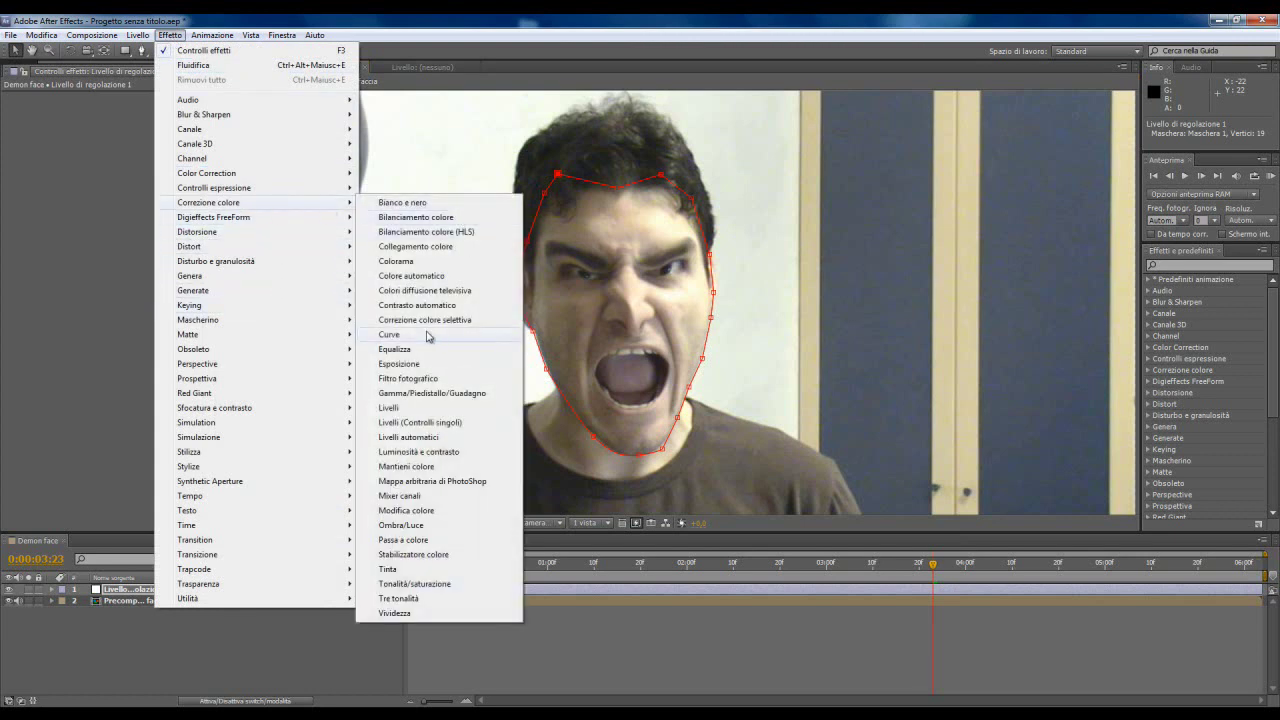
left_click(432, 584)
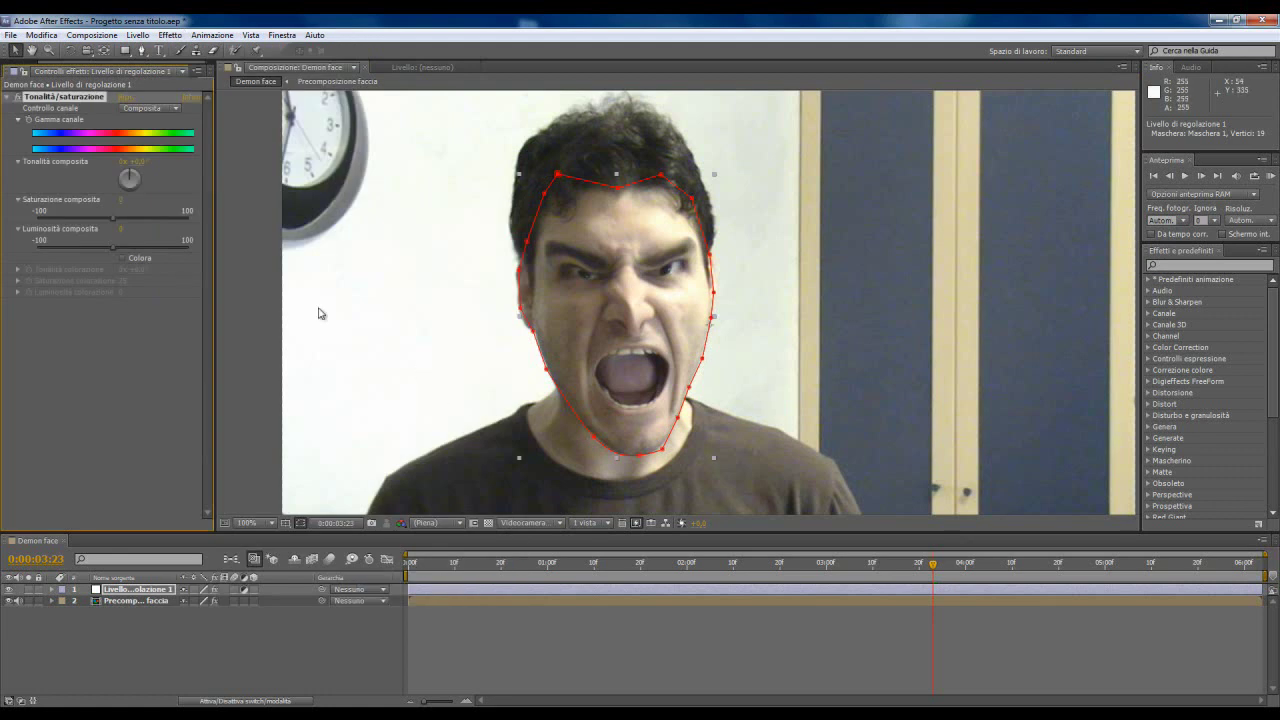
left_click_drag(130, 174, 126, 172)
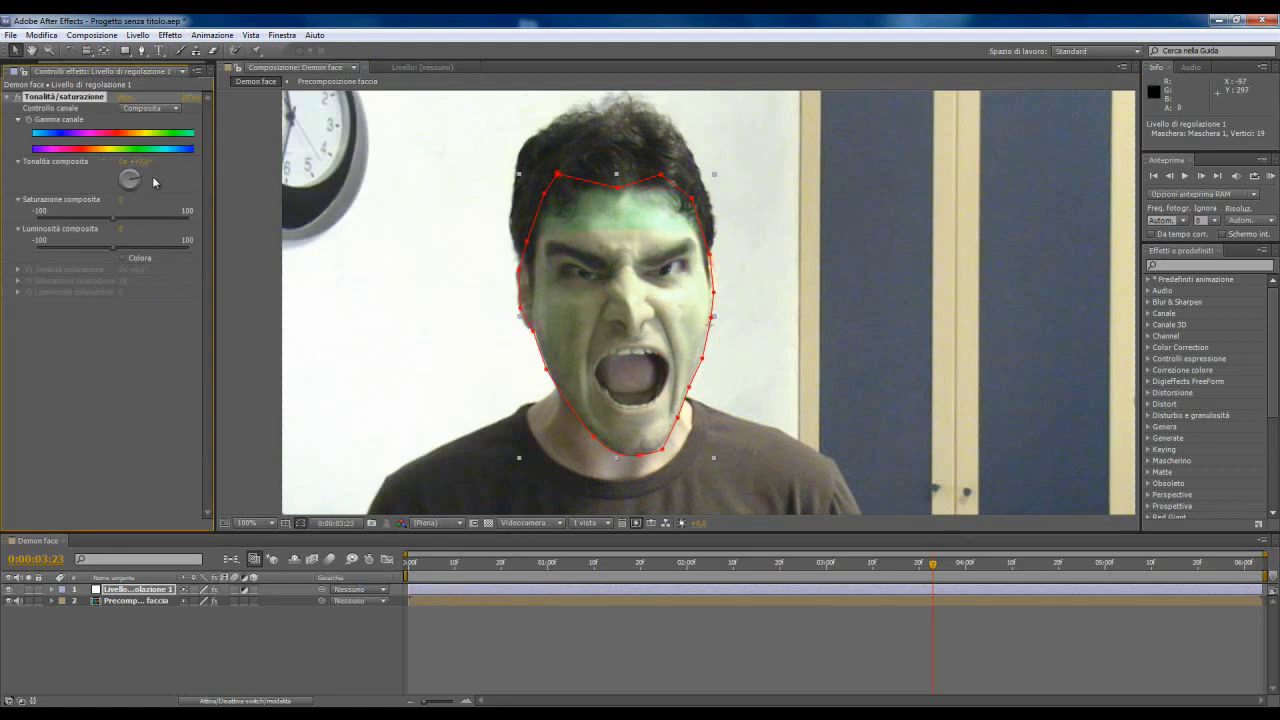
left_click_drag(61, 217, 155, 208)
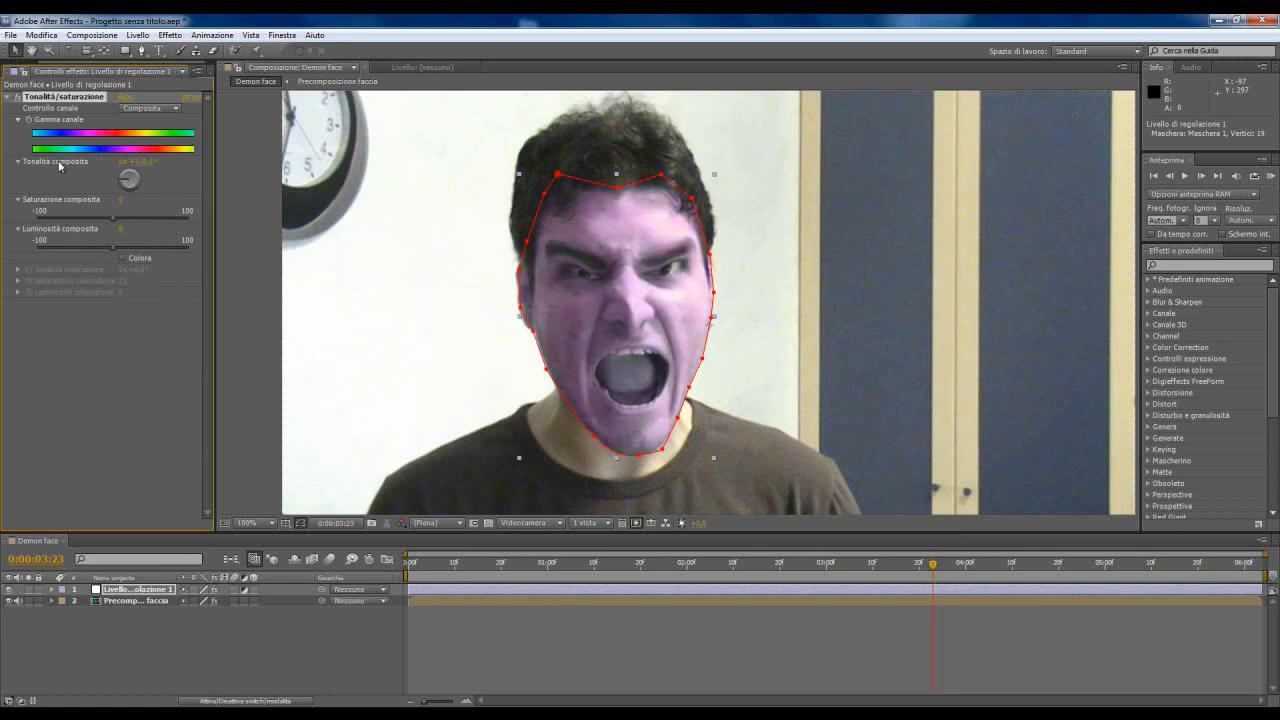
mouse_move(165, 181)
left_mouse_down()
mouse_move(166, 170)
mouse_move(175, 190)
mouse_move(160, 259)
mouse_move(170, 212)
left_mouse_up()
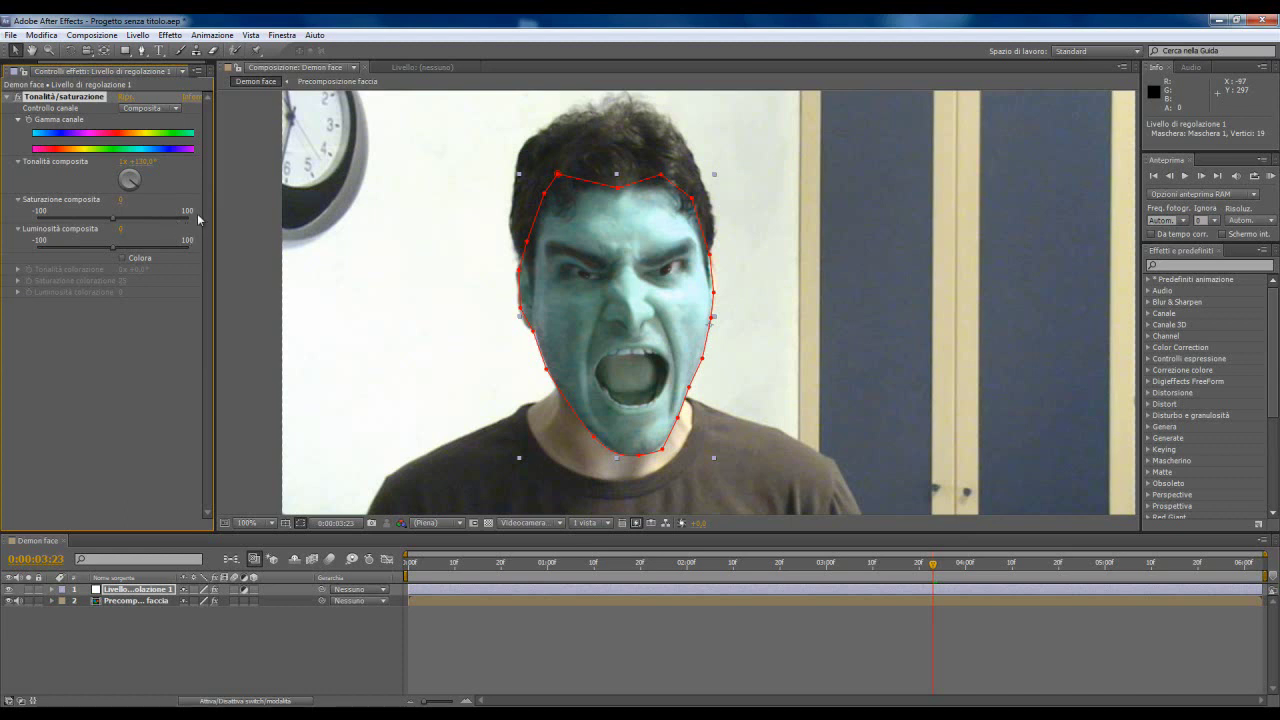
left_click(299, 523)
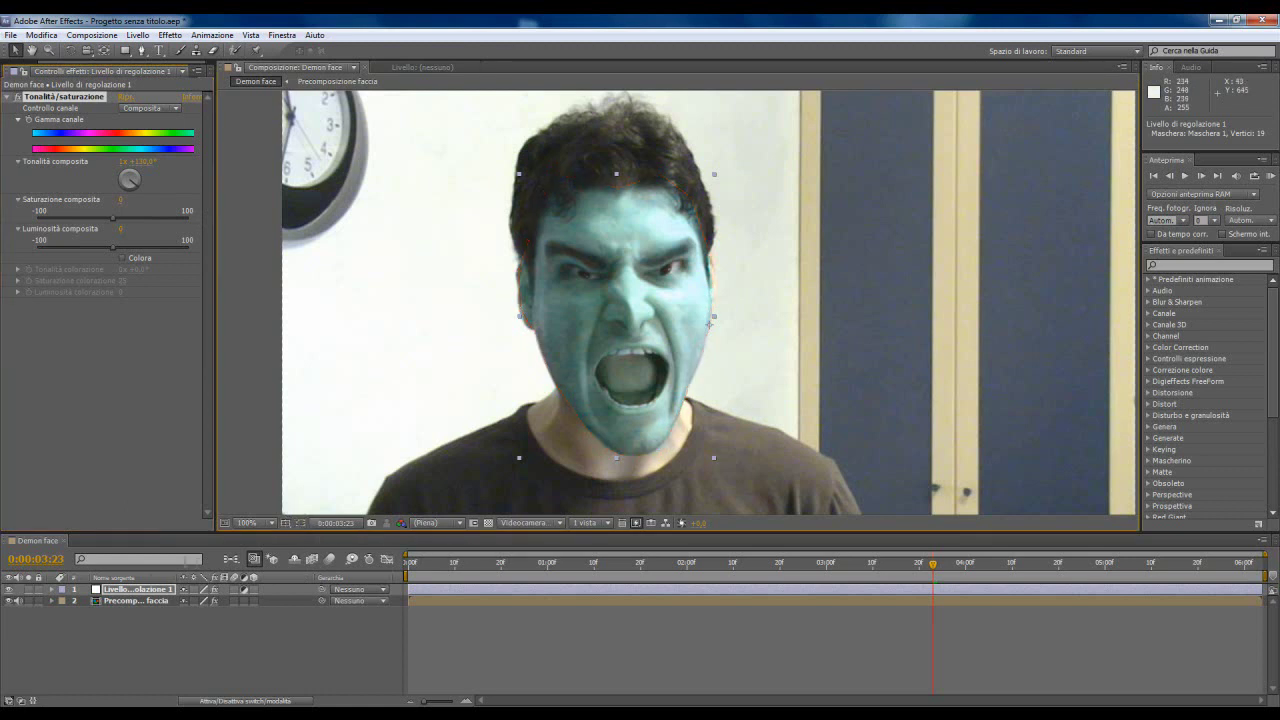
left_click(133, 590)
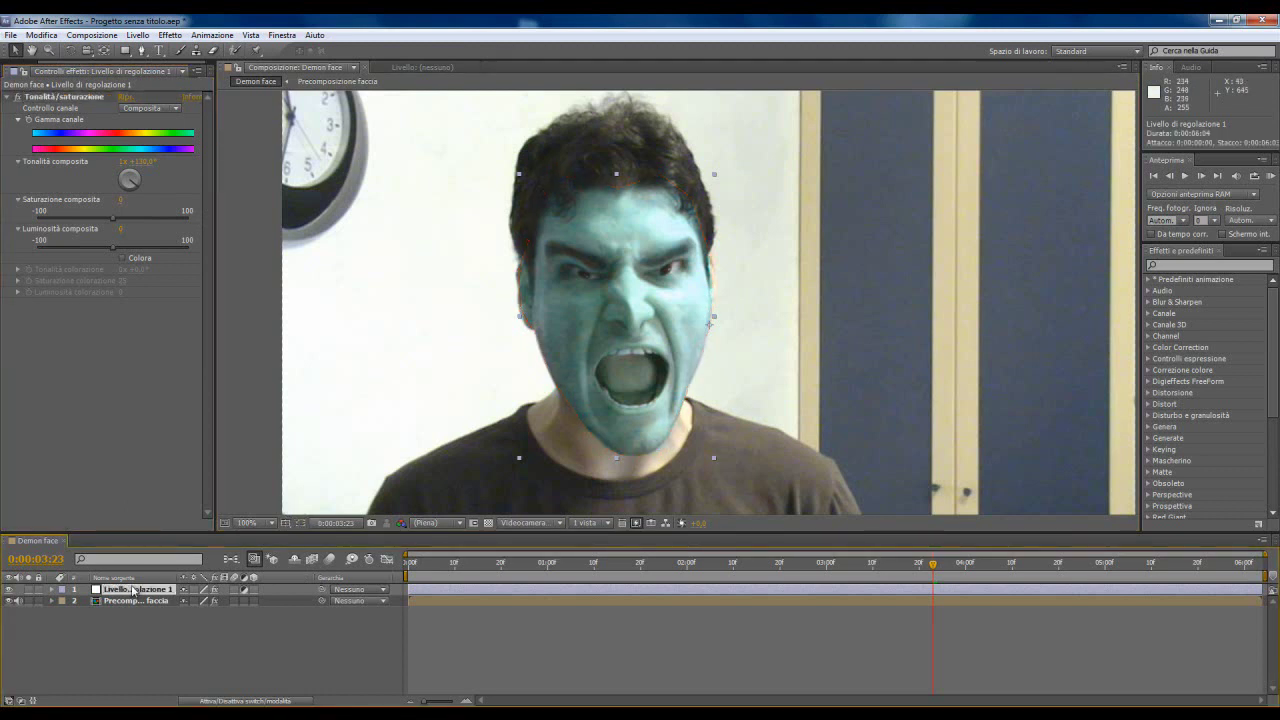
Step: Try feathering Maschera 1, then reset Sfumatura maschera to 0
key("f")
scroll(669, 372, "up", 2)
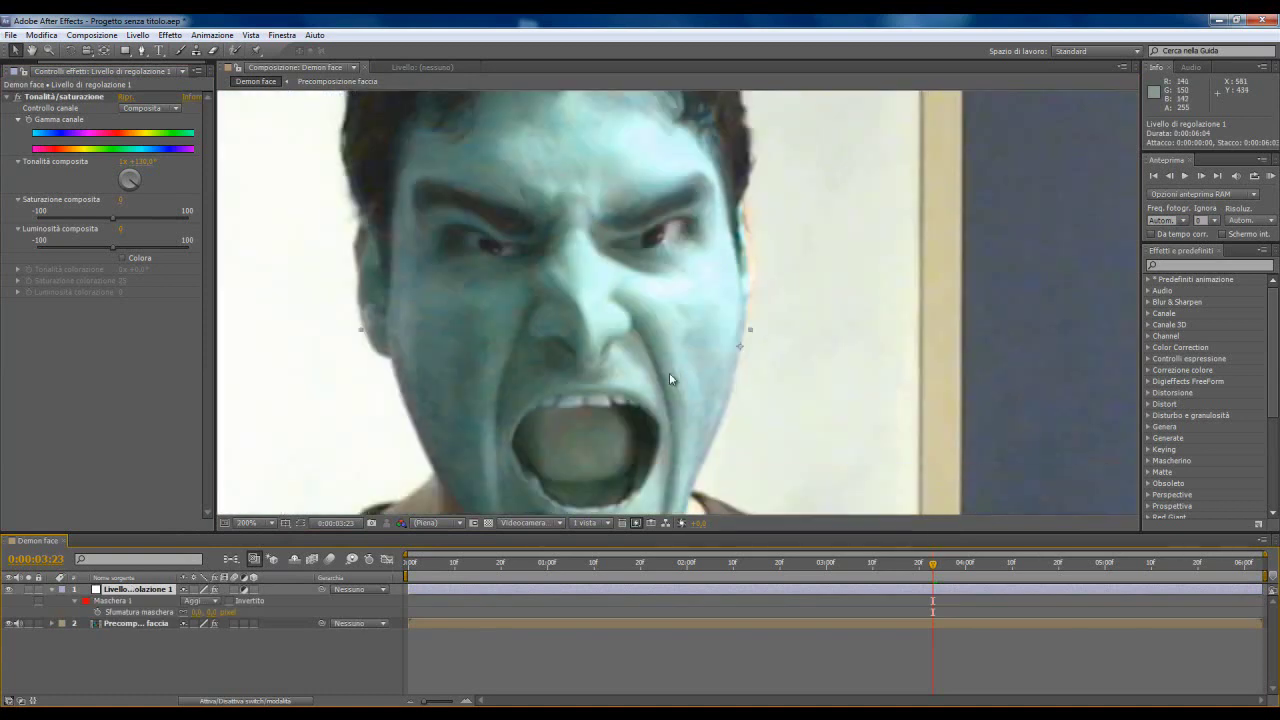
left_click_drag(618, 420, 621, 351)
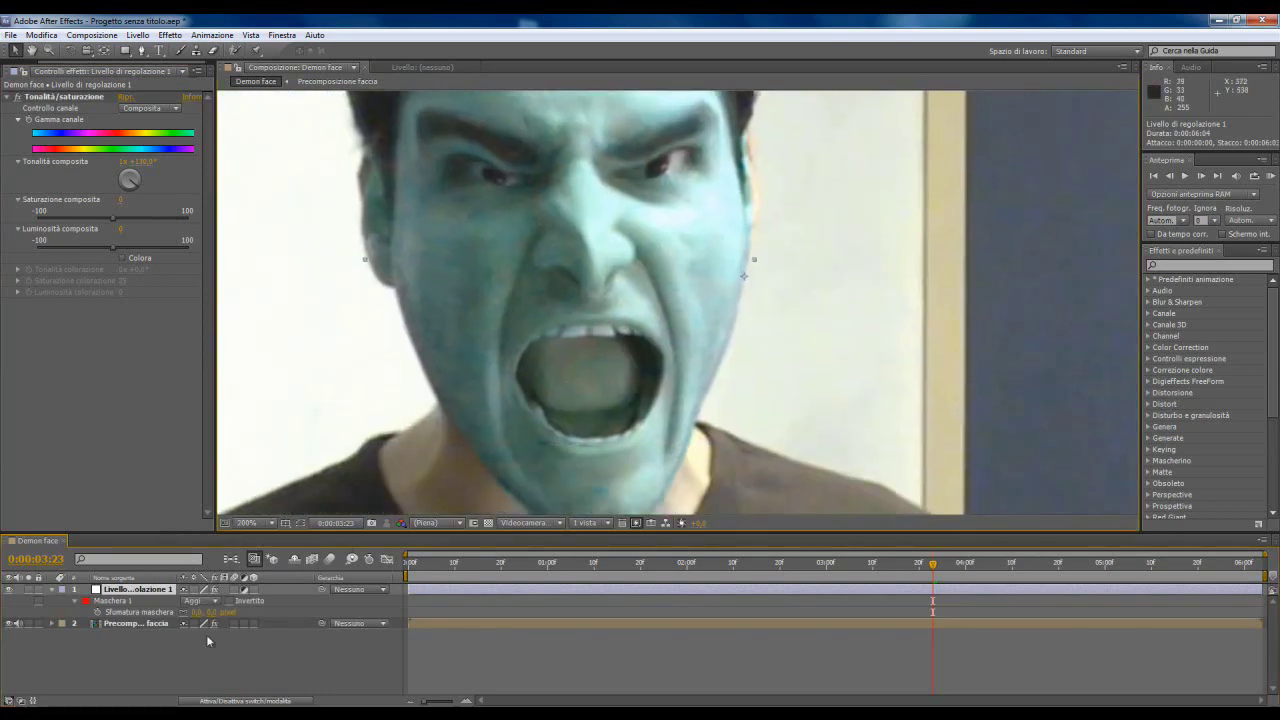
left_click_drag(210, 618, 226, 612)
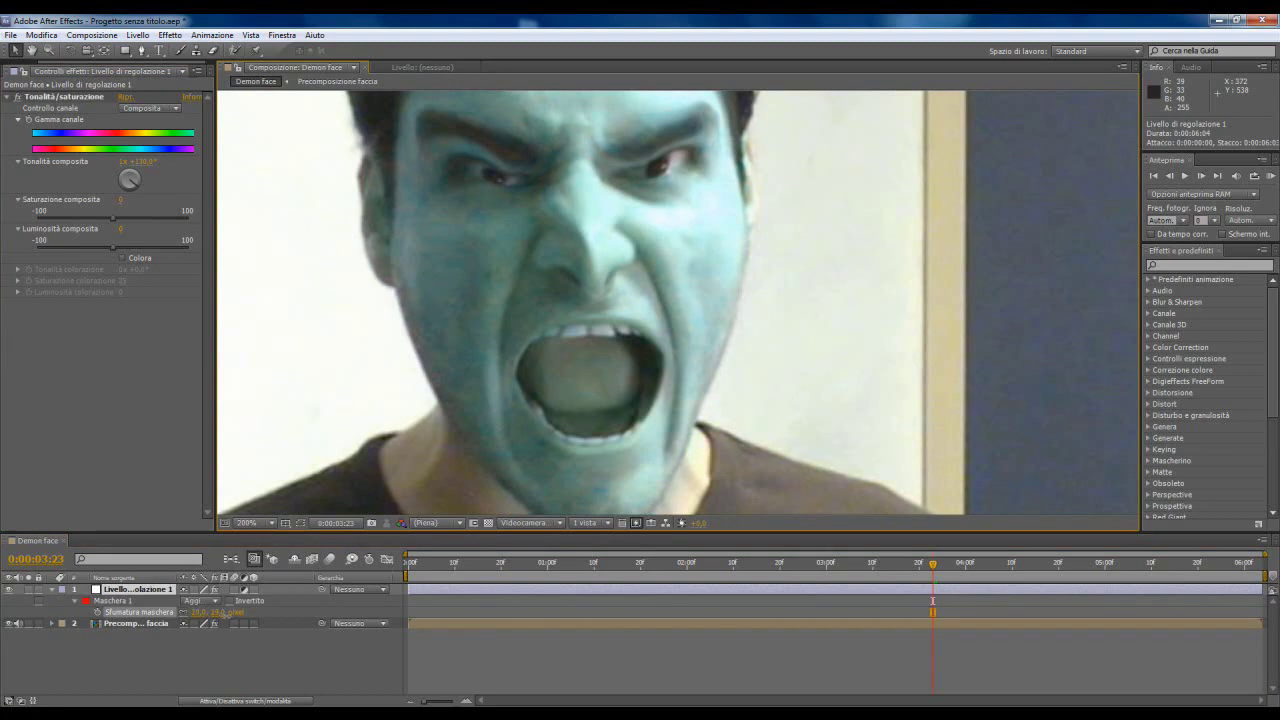
left_click_drag(228, 614, 205, 621)
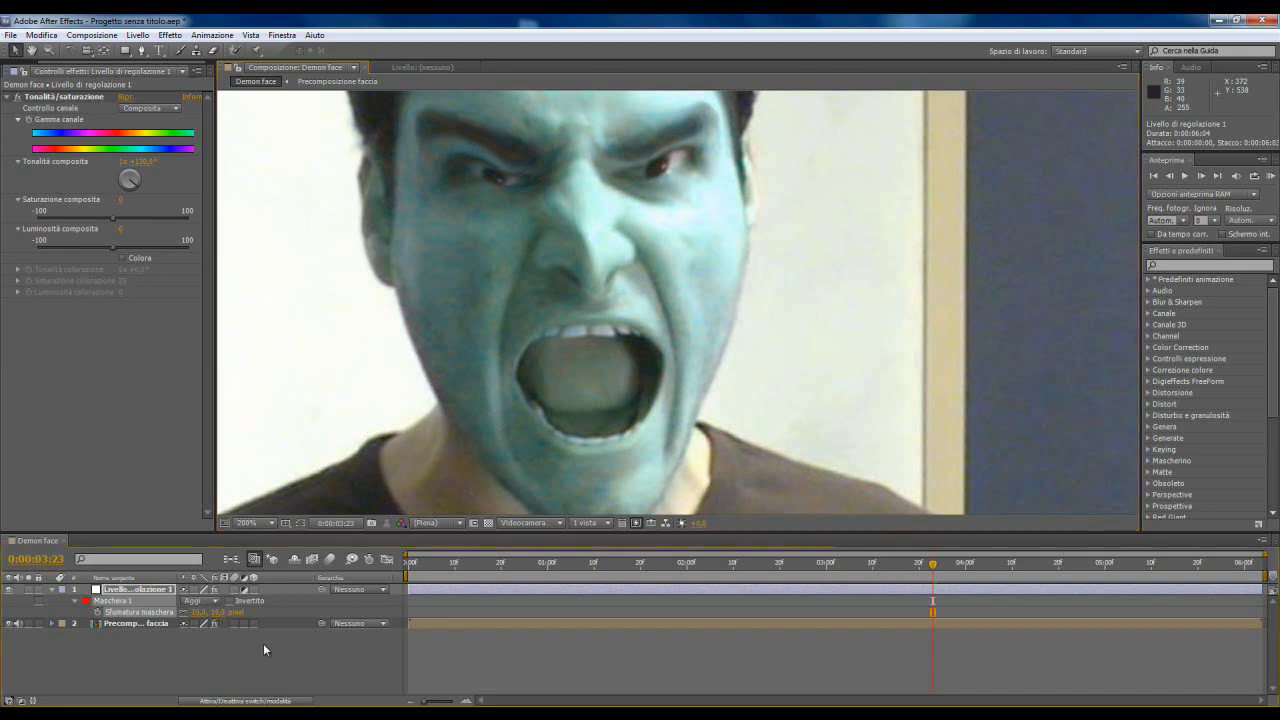
key("comma")
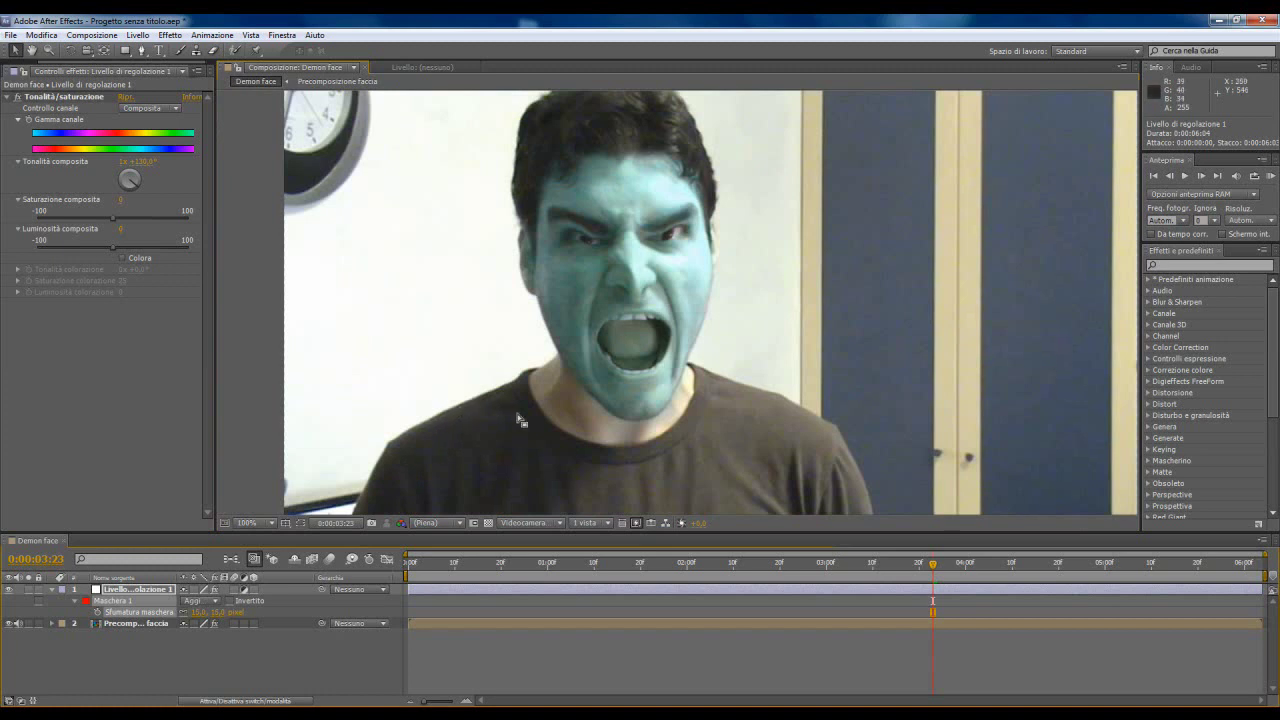
left_click(301, 523)
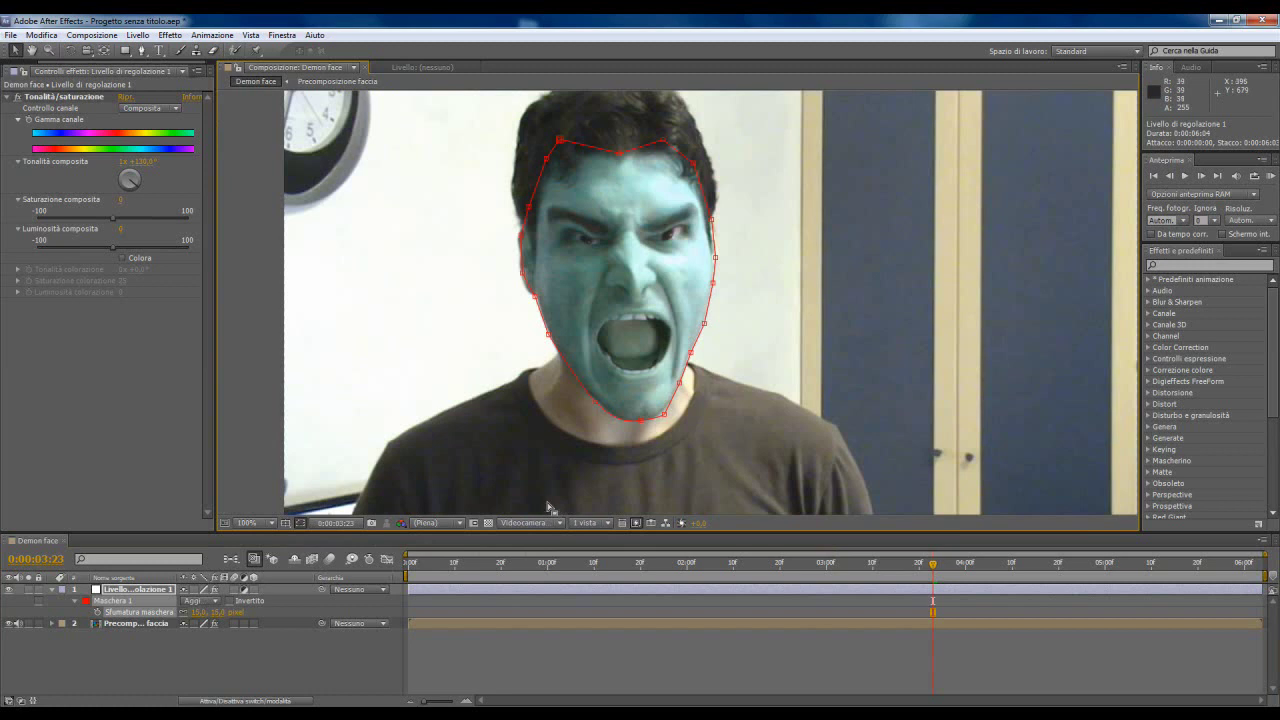
Step: Pick-whip Livello di regolazione 1's Parent to the face precomp and check the mask follows
left_click(54, 591)
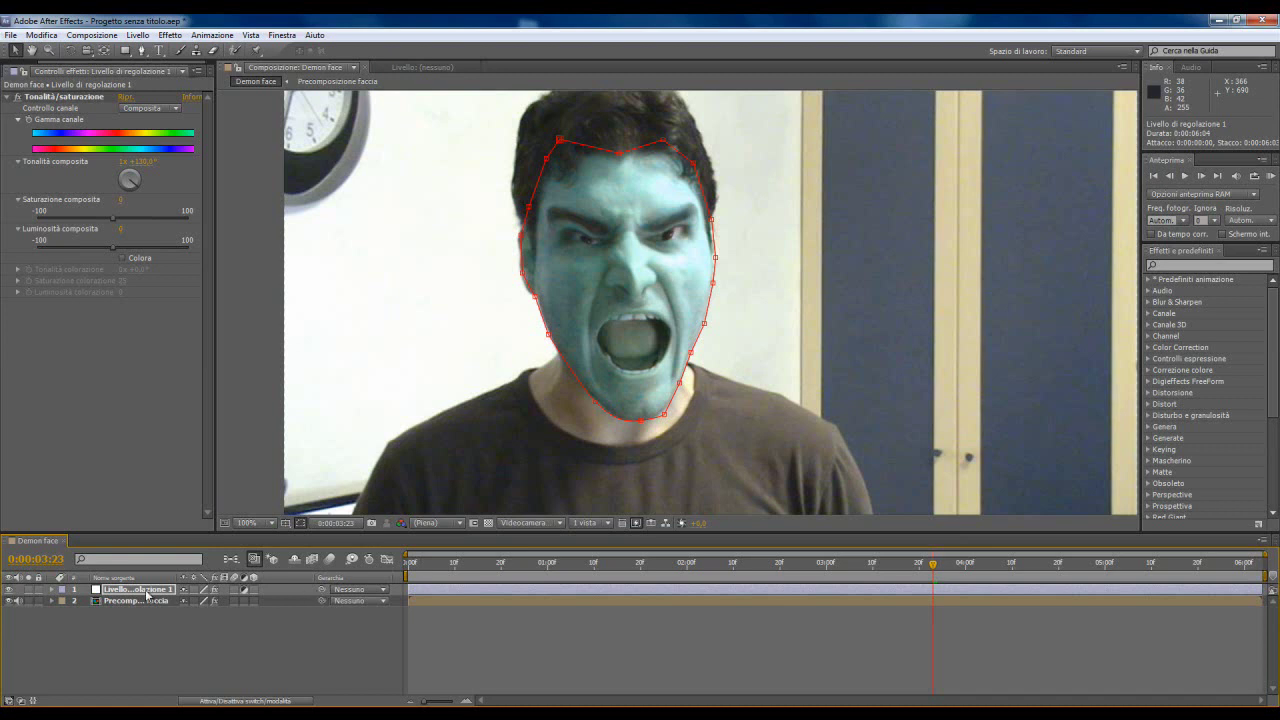
left_click_drag(321, 592, 112, 602)
mouse_move(933, 563)
left_mouse_down()
mouse_move(818, 566)
mouse_move(1064, 558)
mouse_move(874, 563)
left_mouse_up()
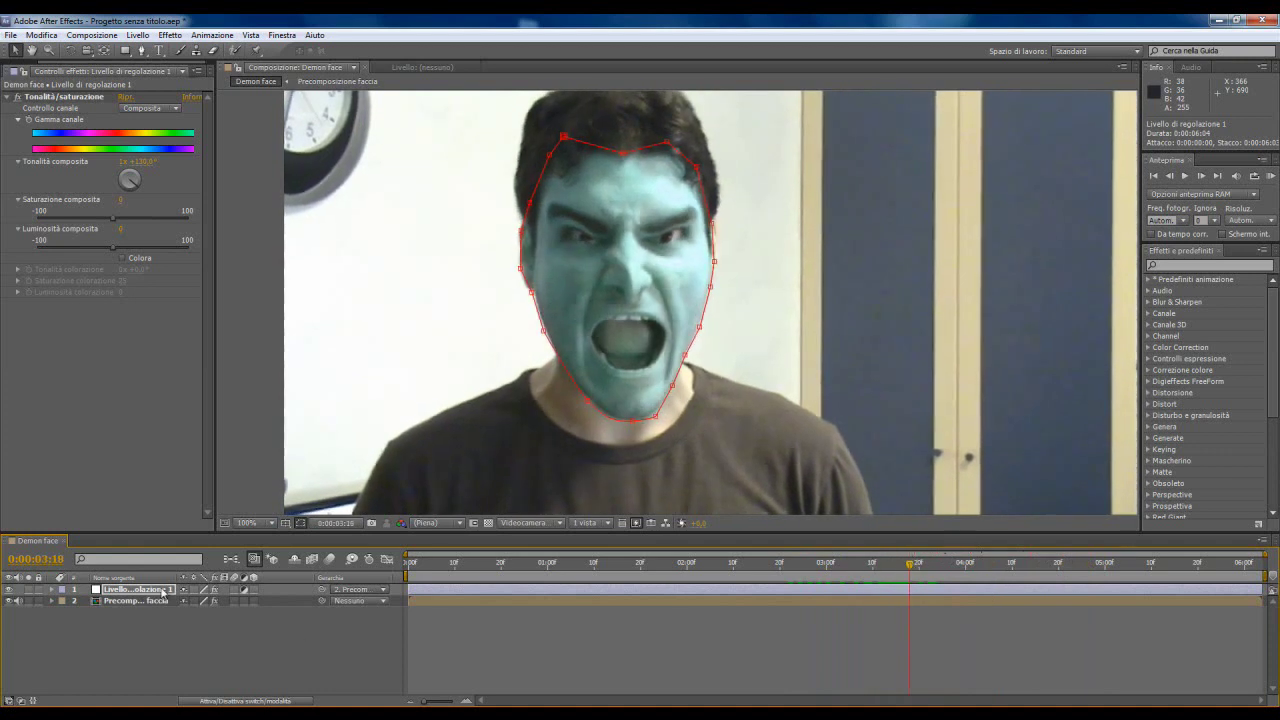
Step: Link Livello di regolazione 1's Opacity by expression to Fluidifica's Percentuale distorsione on layer 2
key("Return")
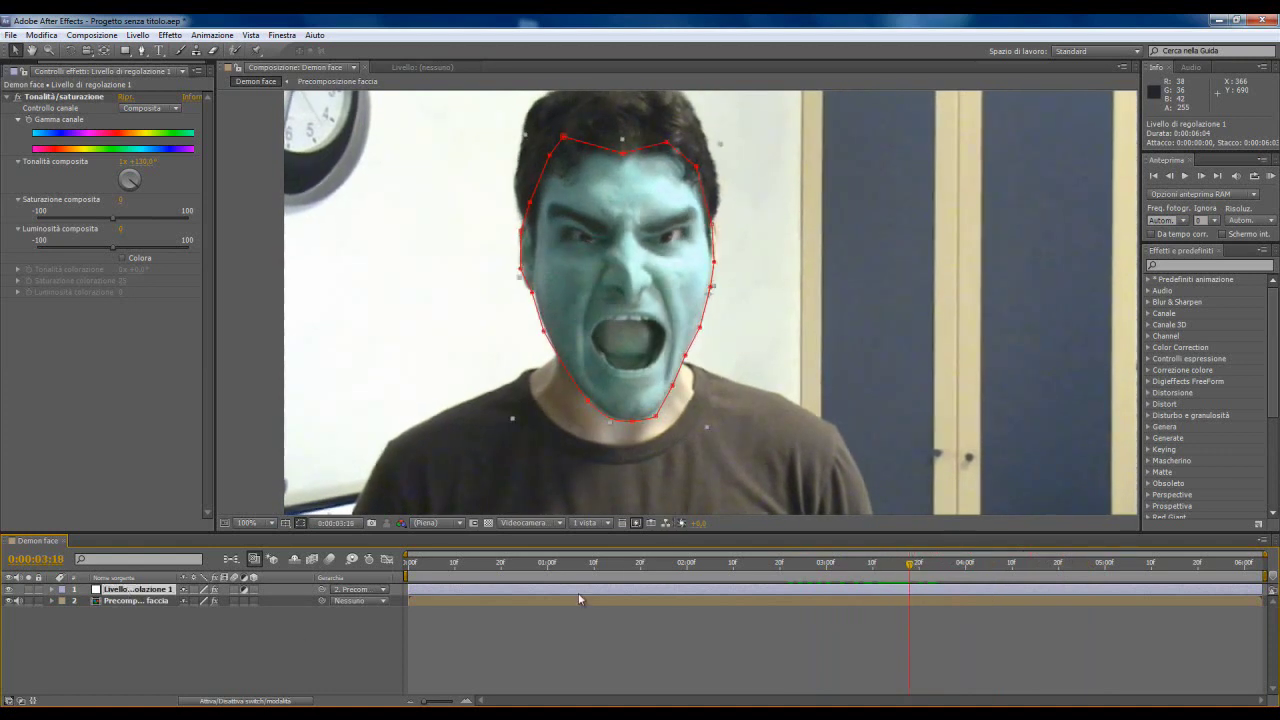
key("t")
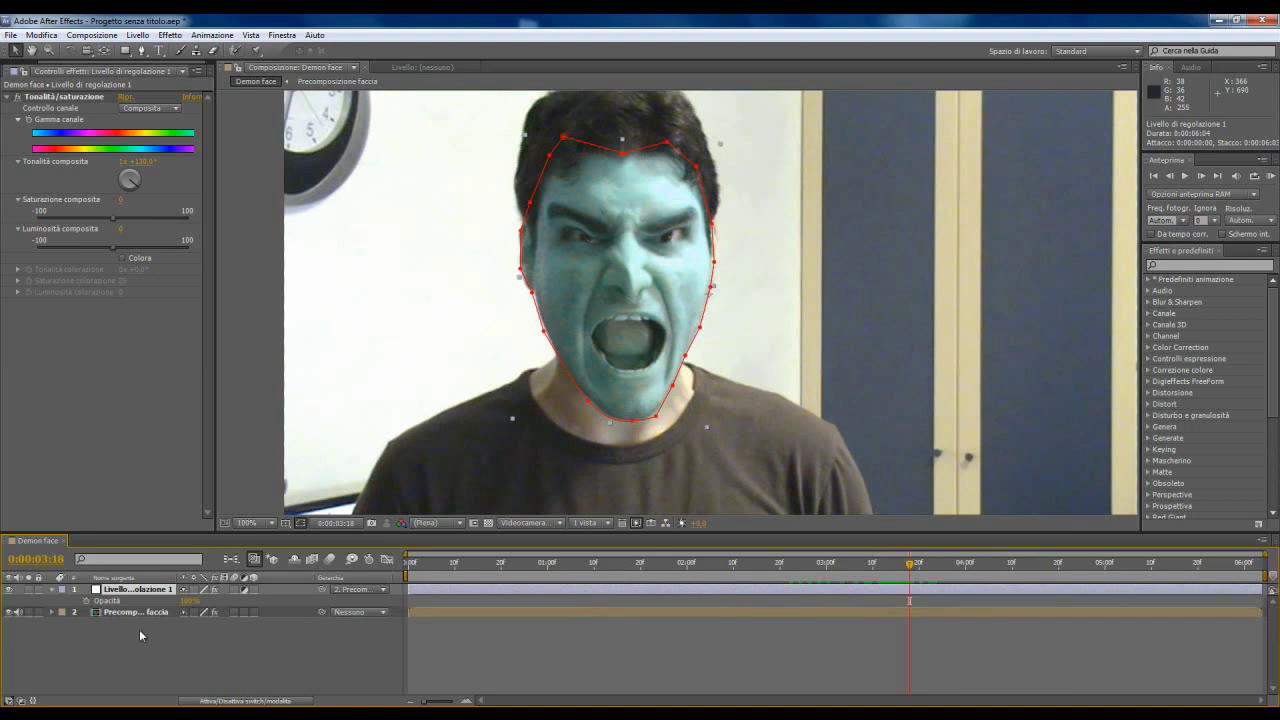
left_click(135, 612)
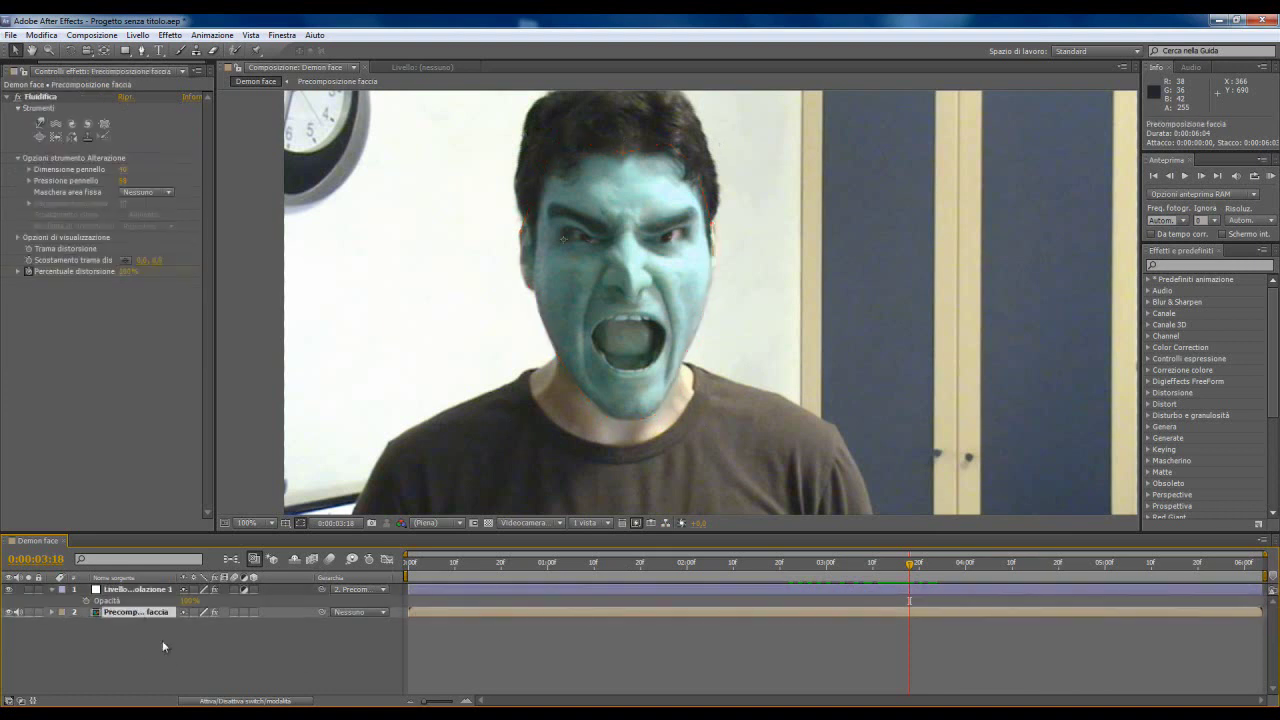
key("u")
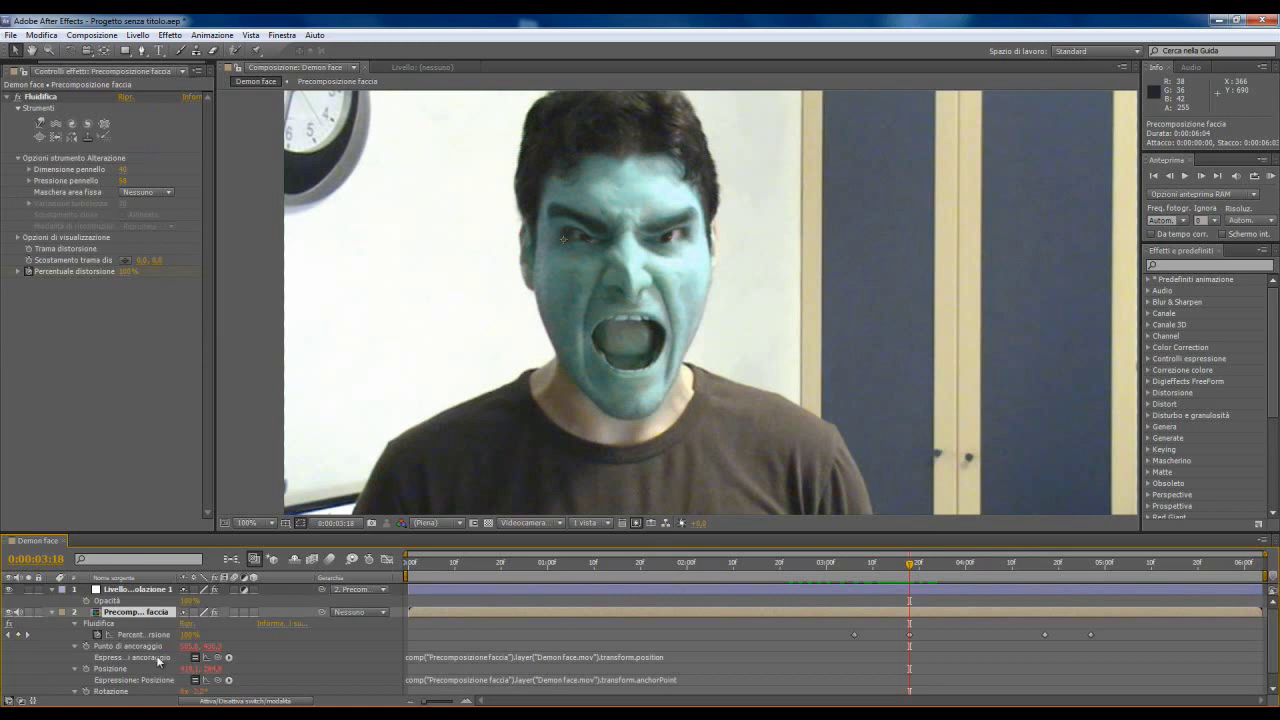
left_click(86, 601, "alt")
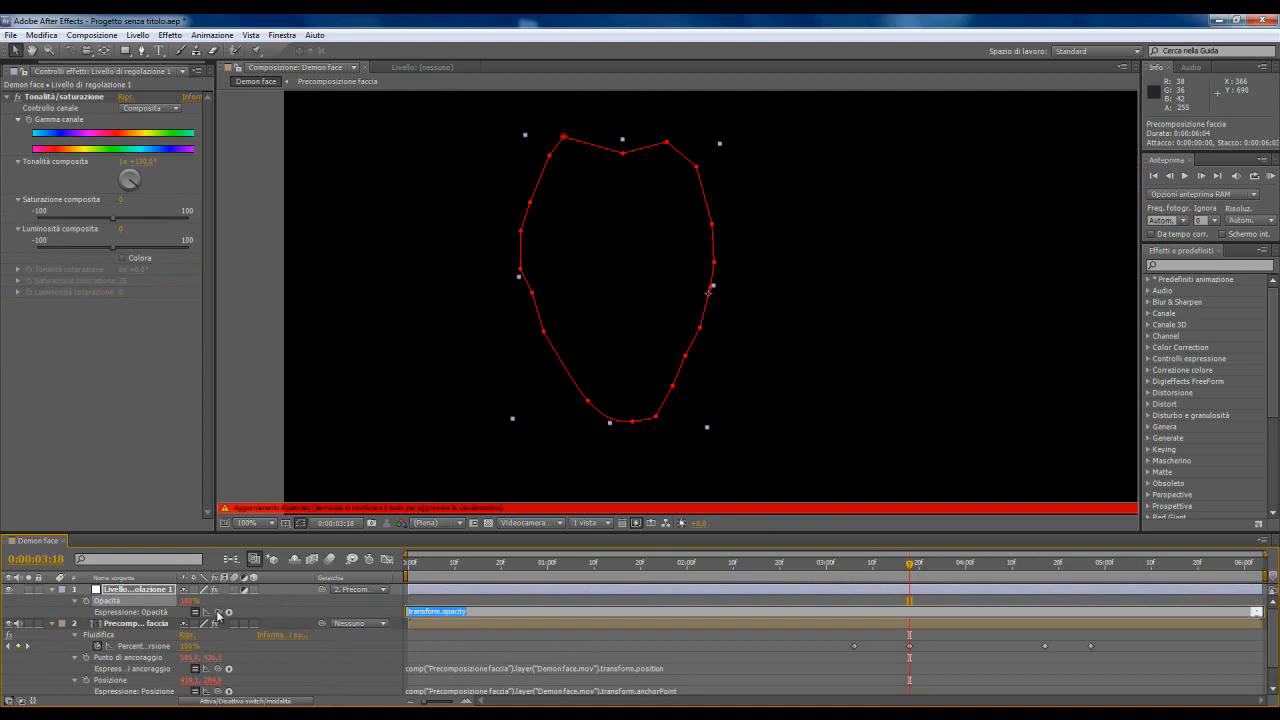
left_click_drag(217, 613, 150, 646)
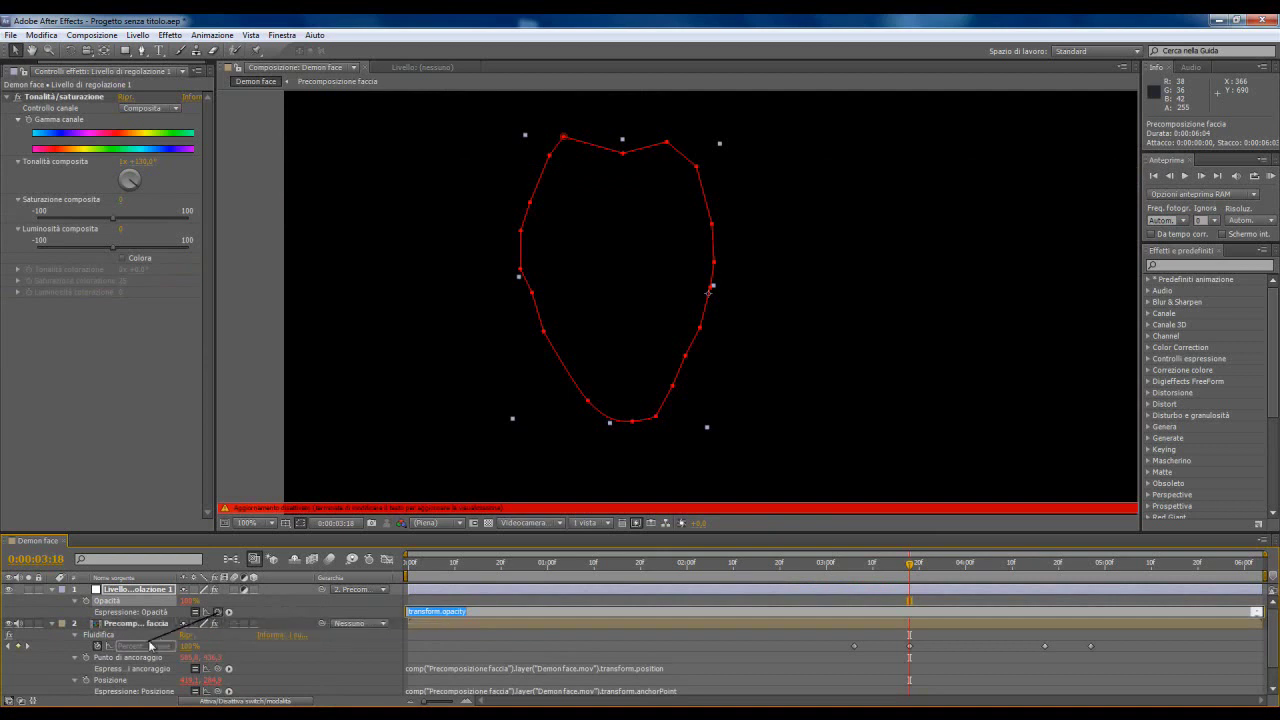
left_click(735, 640)
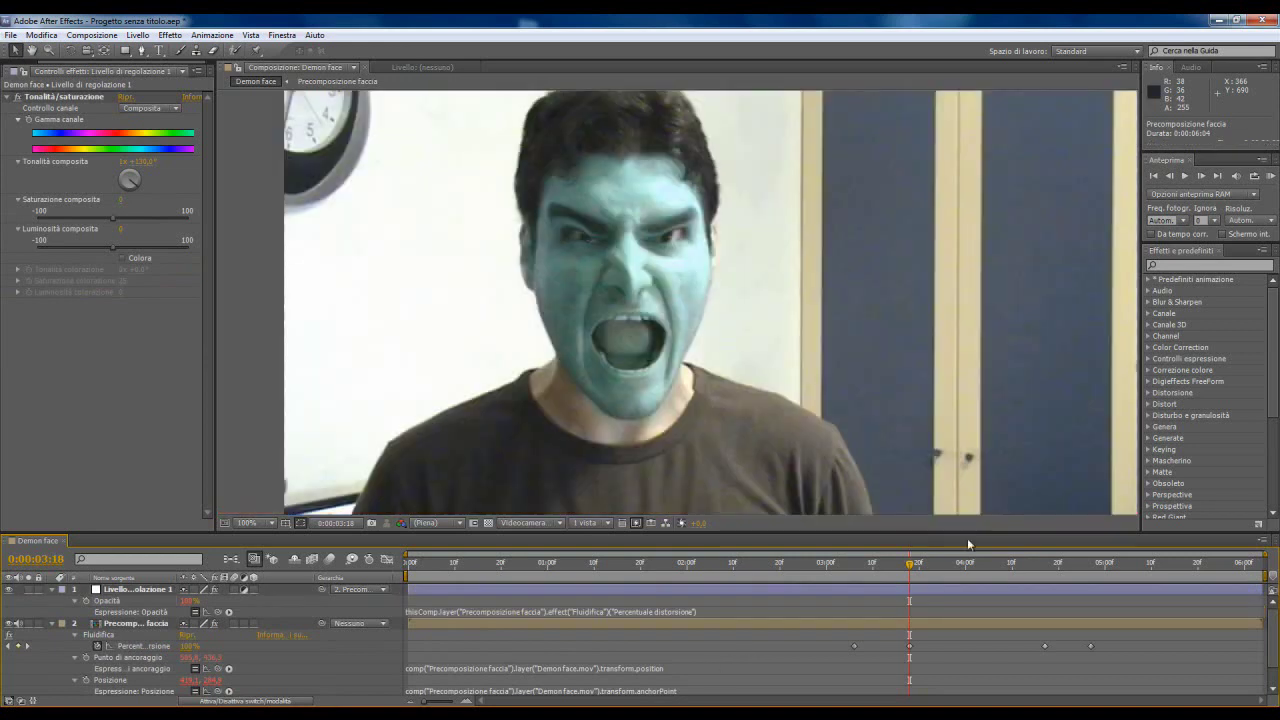
mouse_move(909, 563)
left_mouse_down()
mouse_move(817, 568)
mouse_move(1065, 568)
mouse_move(925, 579)
mouse_move(947, 582)
left_mouse_up()
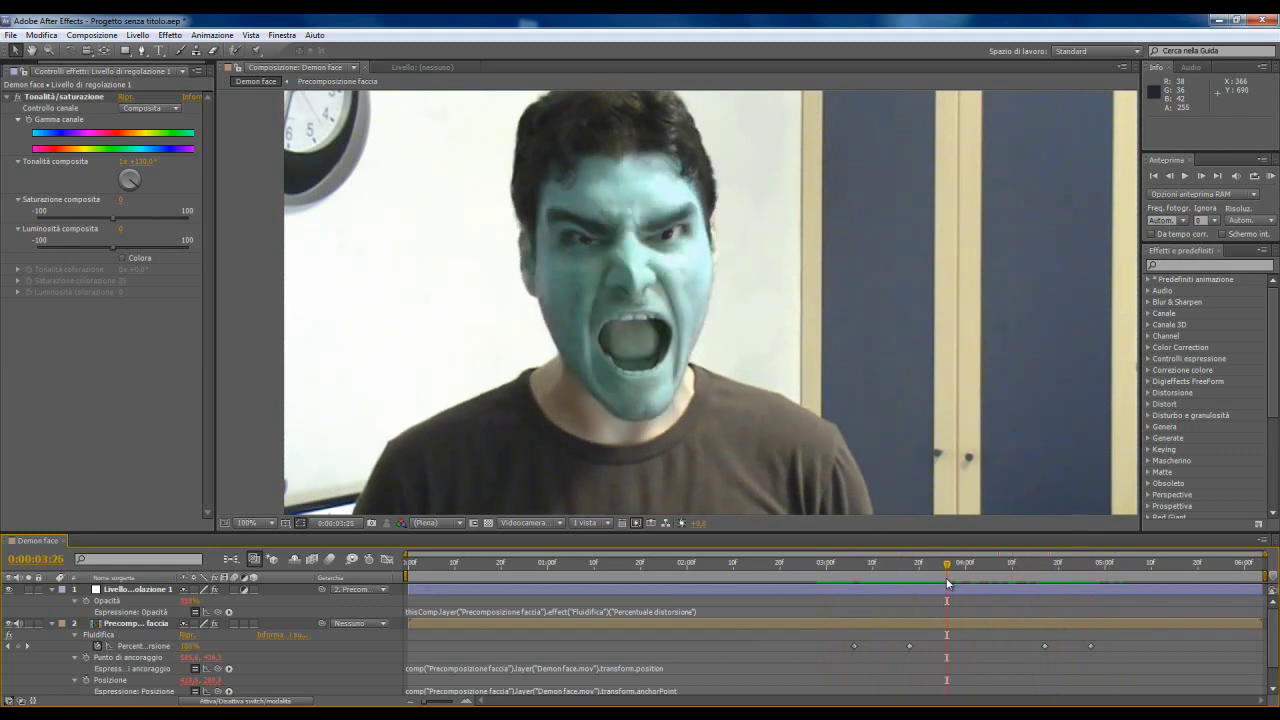
Step: Collapse both layers, set the adjustment layer's blend mode to Sovrapponi, and review an earlier frame
left_click(52, 590)
left_click(52, 600)
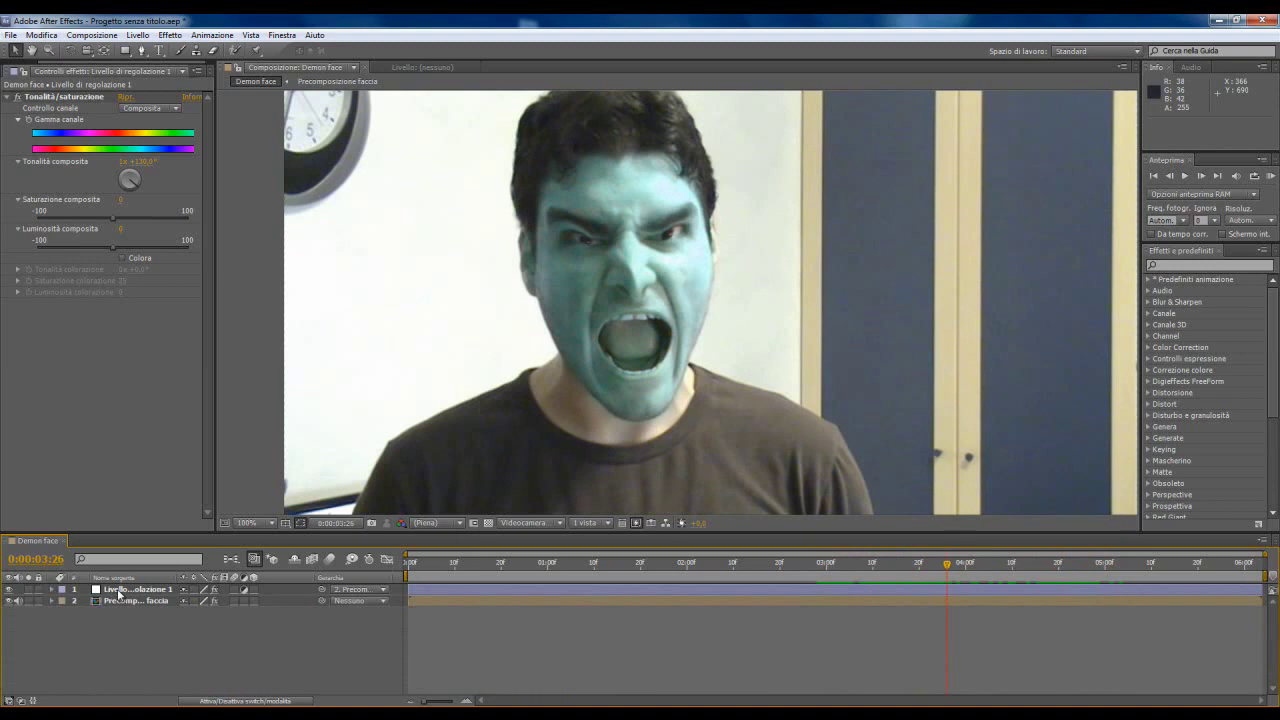
right_click(118, 592)
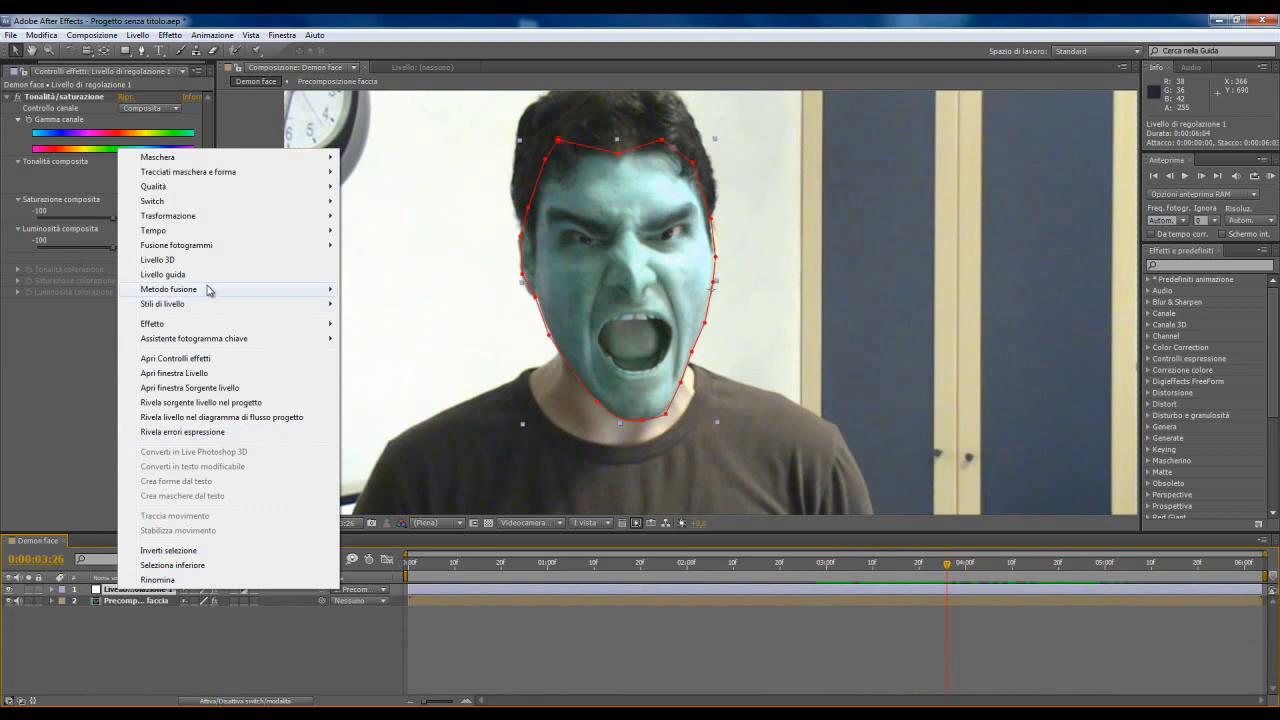
mouse_move(209, 290)
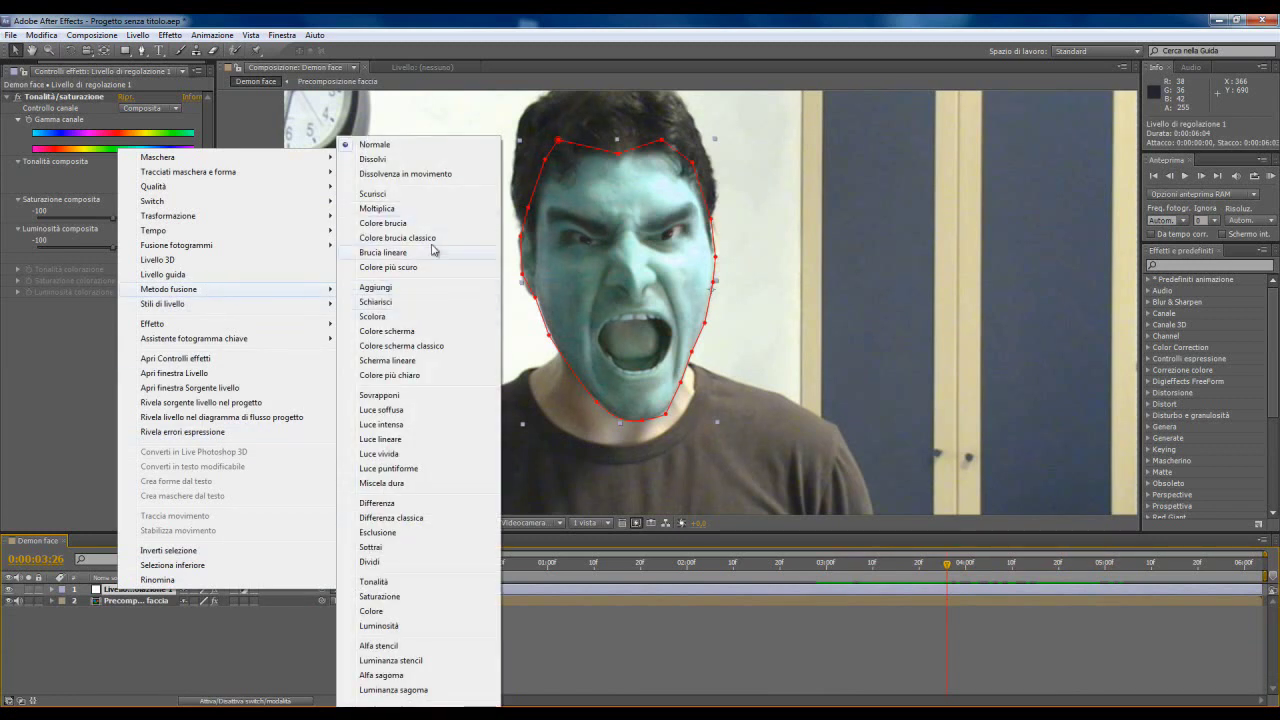
left_click(396, 399)
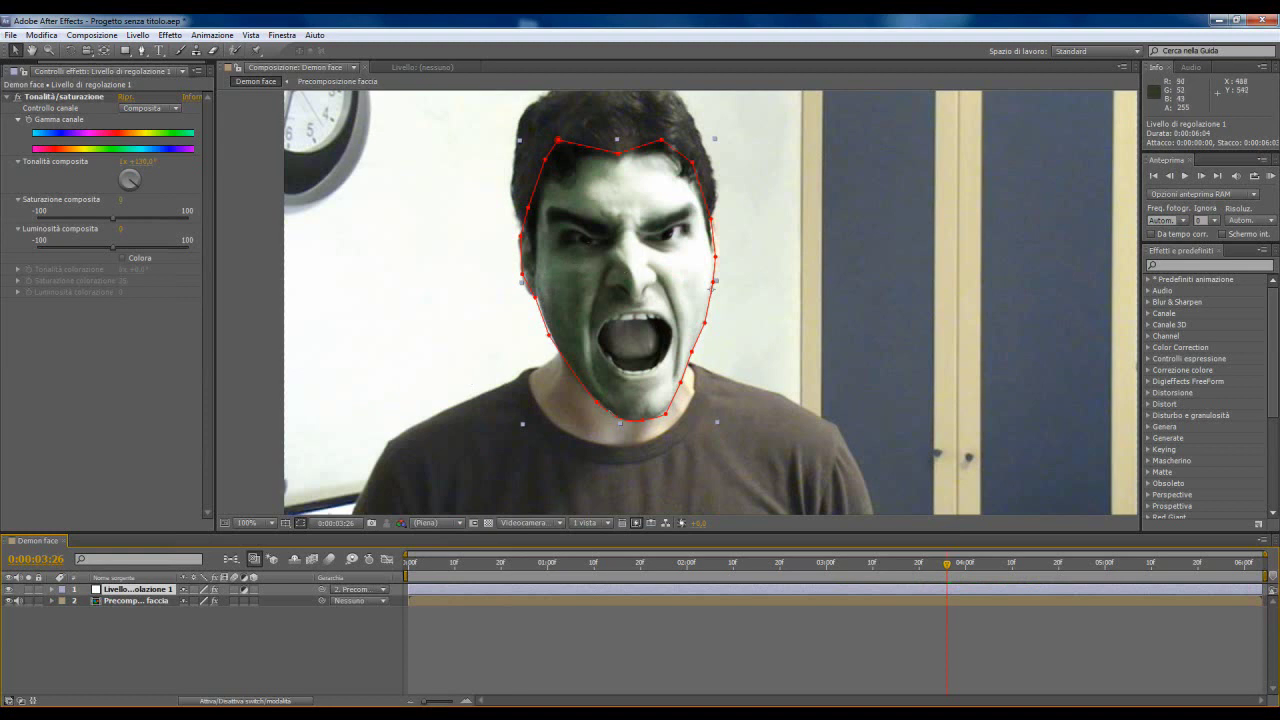
mouse_move(945, 566)
left_mouse_down()
mouse_move(826, 567)
mouse_move(985, 567)
mouse_move(757, 569)
mouse_move(909, 568)
left_mouse_up()
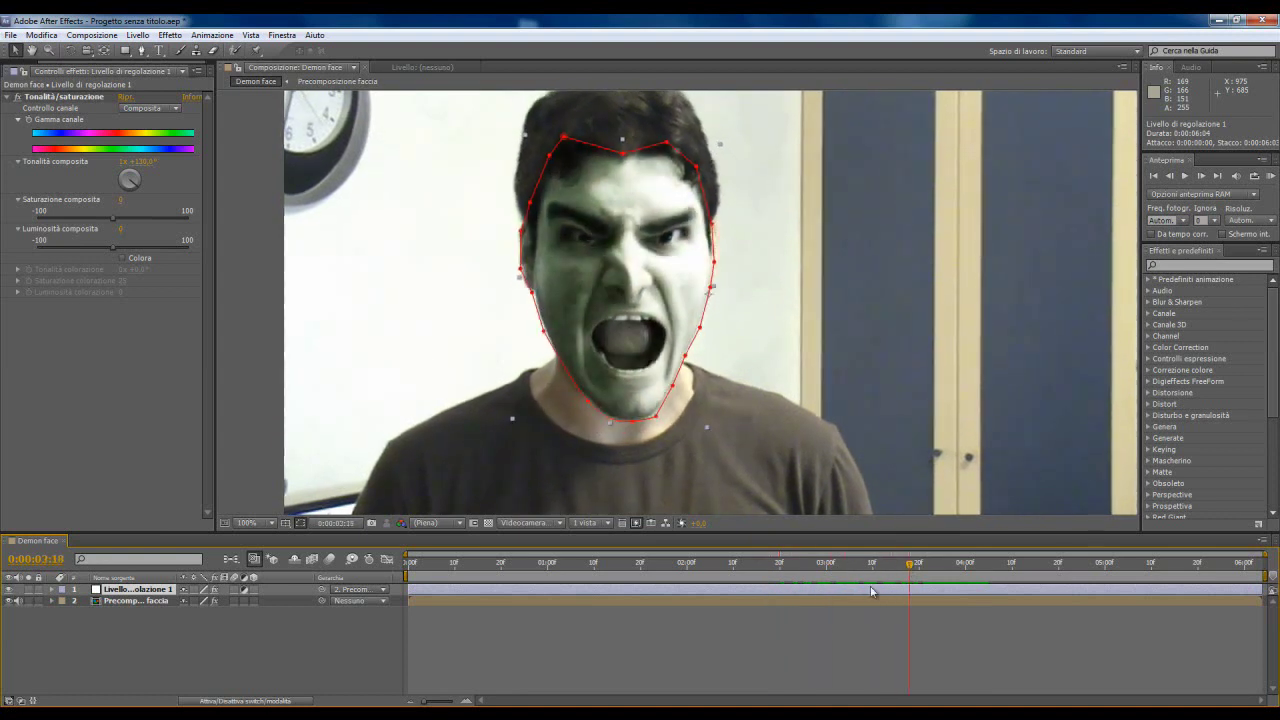
Step: Reveal the adjustment layer's Tracciato maschera and enable its stopwatch at the starting frame
key("m")
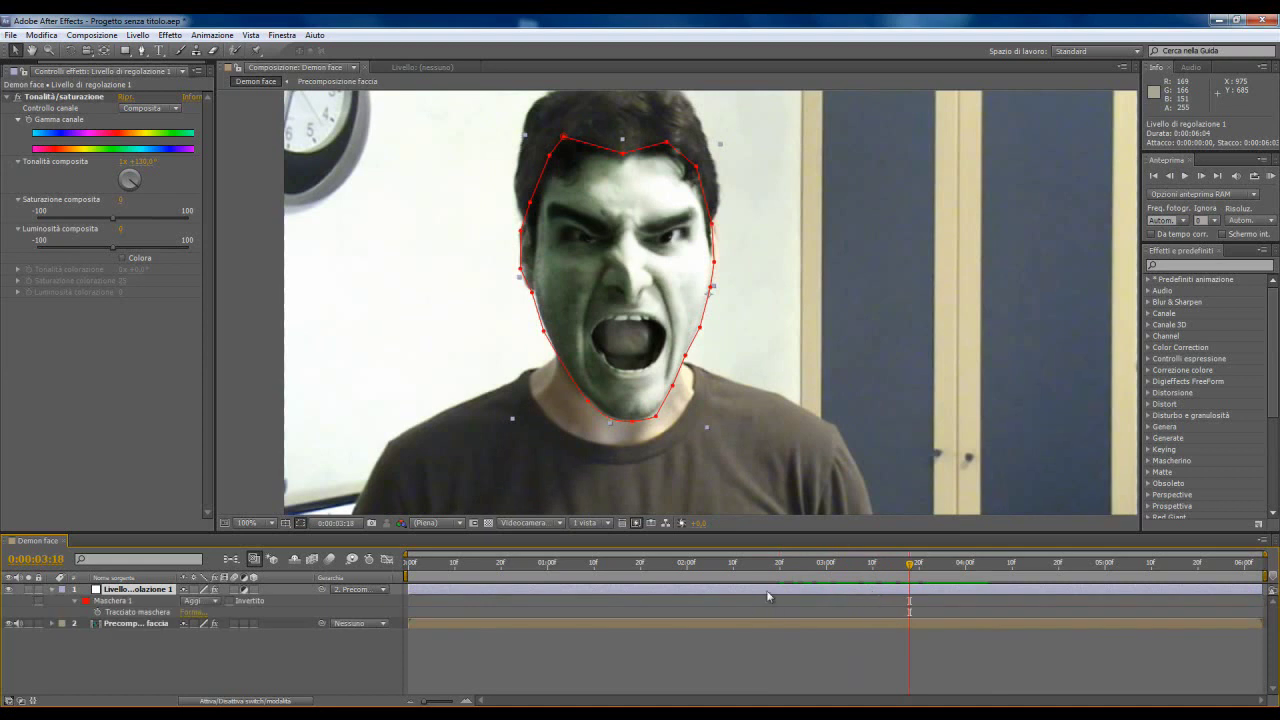
left_click_drag(910, 570, 914, 570)
left_click(97, 612)
Step: On a calm-face frame, fit the mask's chin and left-cheek points to the face
left_click_drag(908, 572, 834, 576)
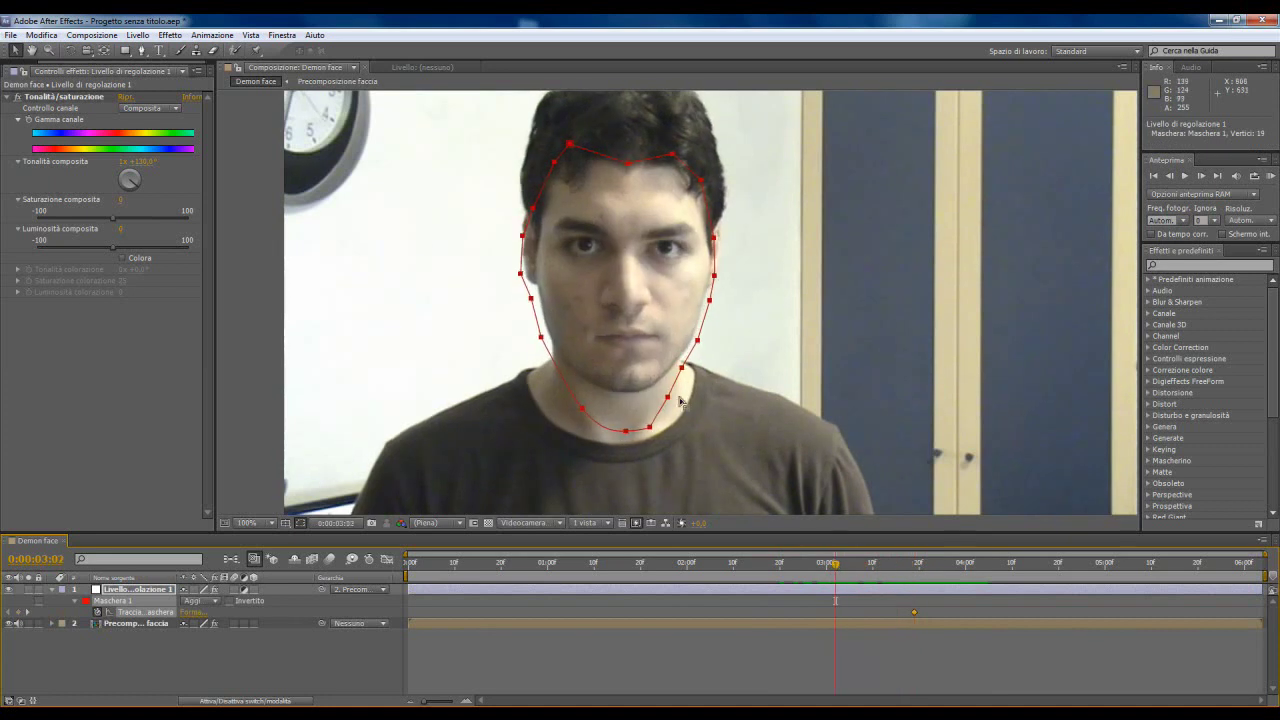
double_click(640, 385)
mouse_move(625, 430)
left_mouse_down()
mouse_move(625, 392)
mouse_move(651, 400)
mouse_move(707, 302)
left_mouse_up()
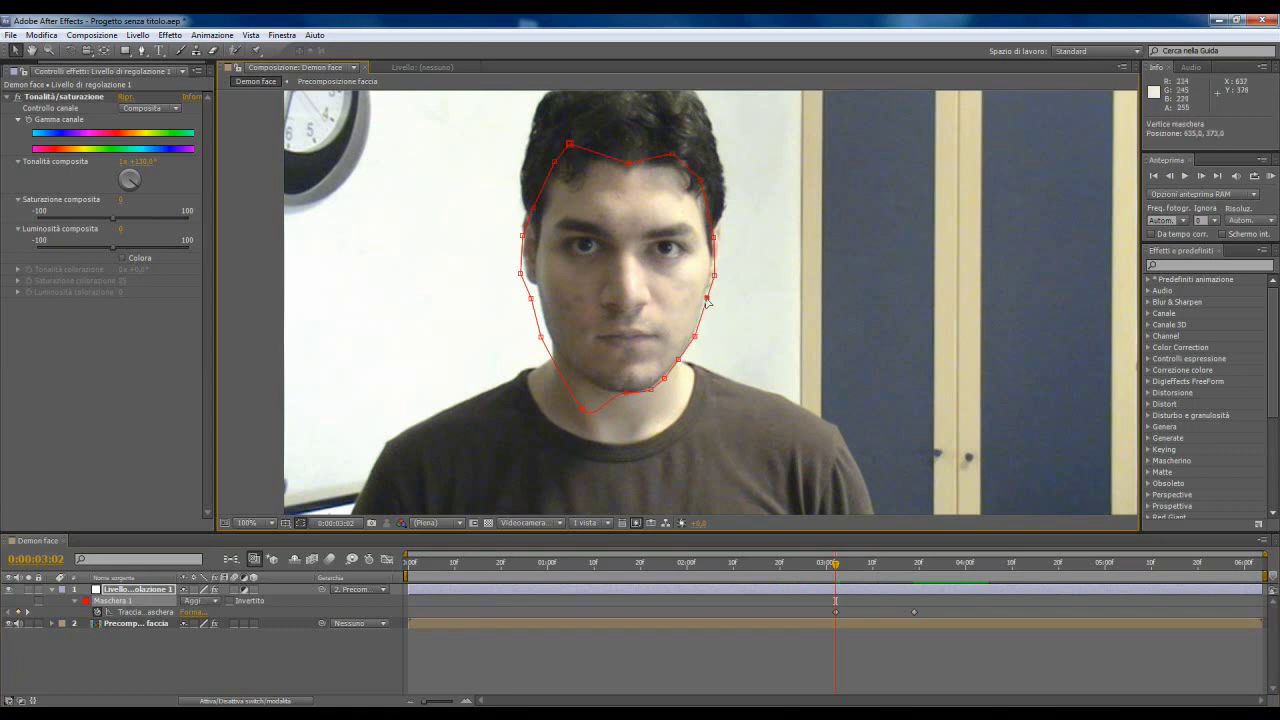
left_click_drag(533, 298, 526, 273)
left_click_drag(541, 337, 546, 338)
left_click_drag(584, 410, 586, 391)
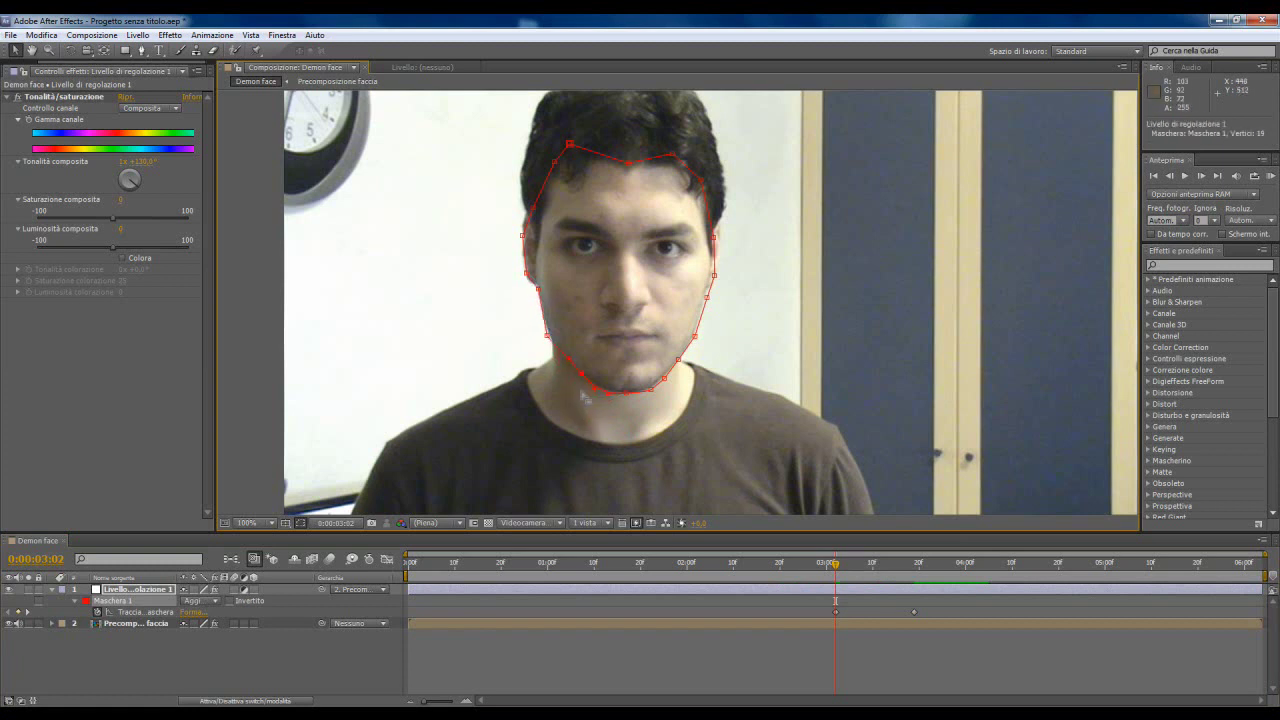
Step: On later frames, move the chin and jaw mask points to follow the jawline
left_click_drag(836, 573, 873, 566)
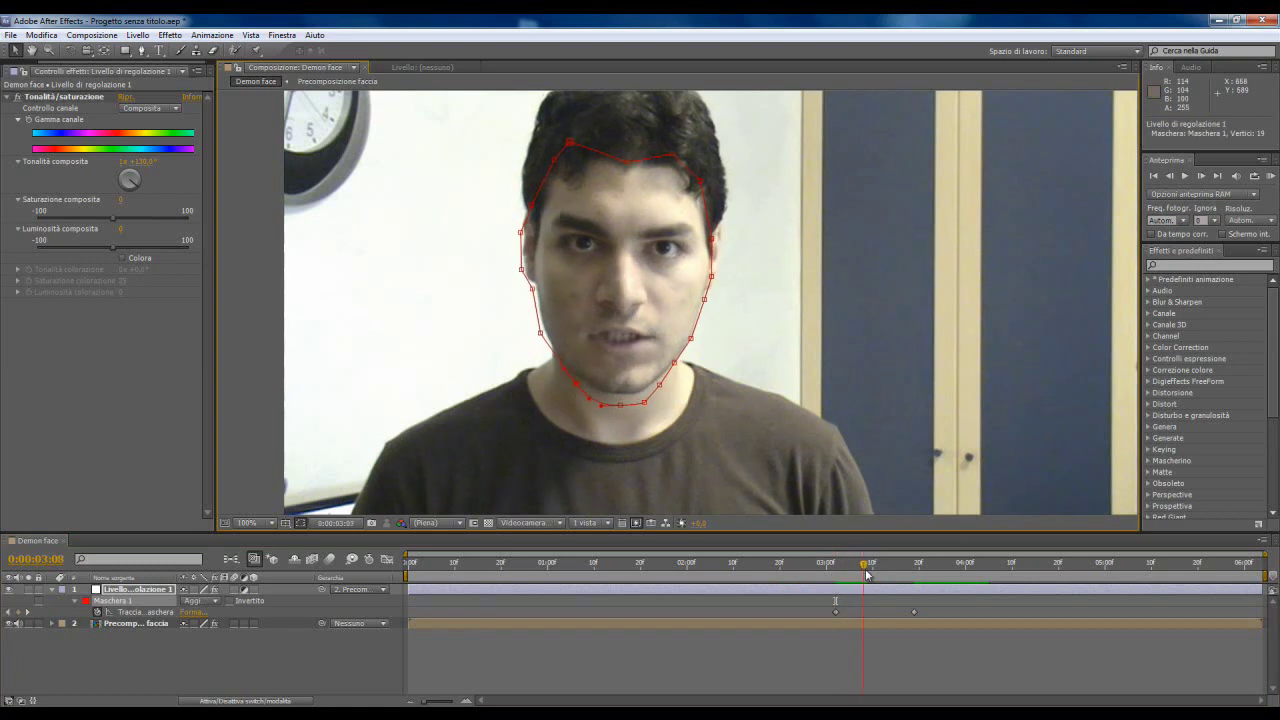
mouse_move(600, 409)
left_mouse_down()
mouse_move(599, 394)
mouse_move(656, 380)
left_mouse_up()
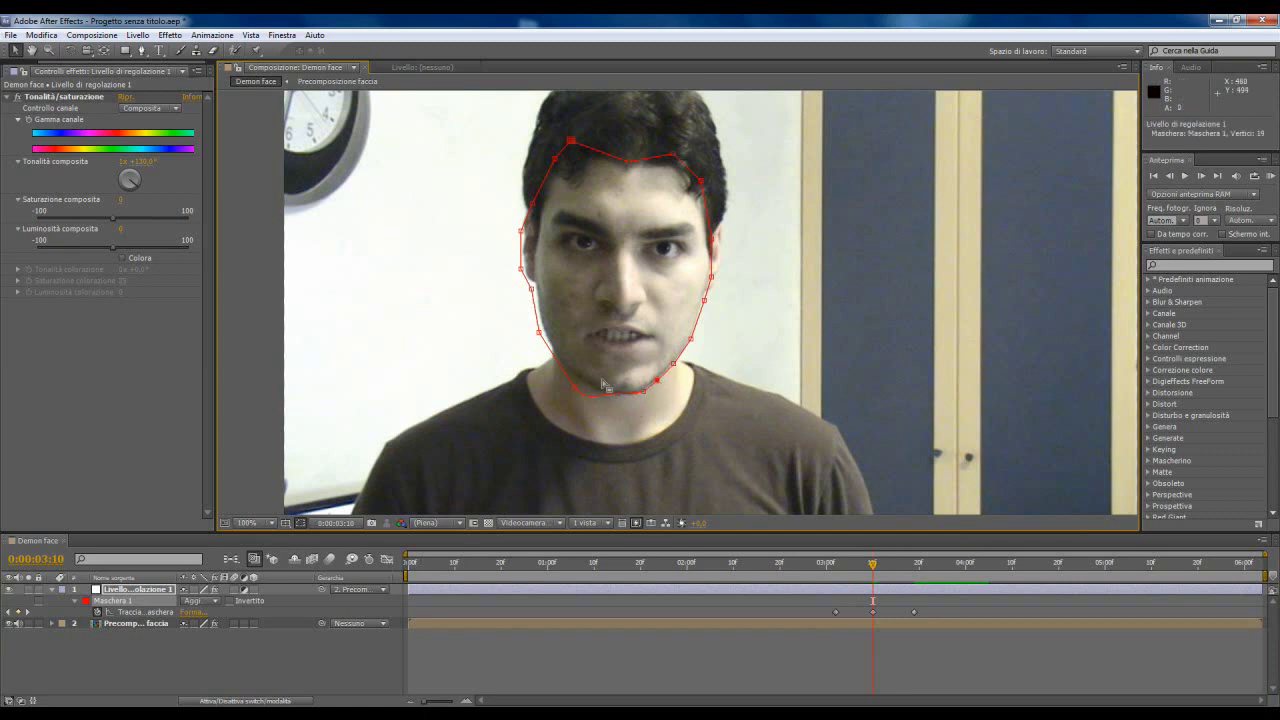
left_click_drag(576, 392, 533, 290)
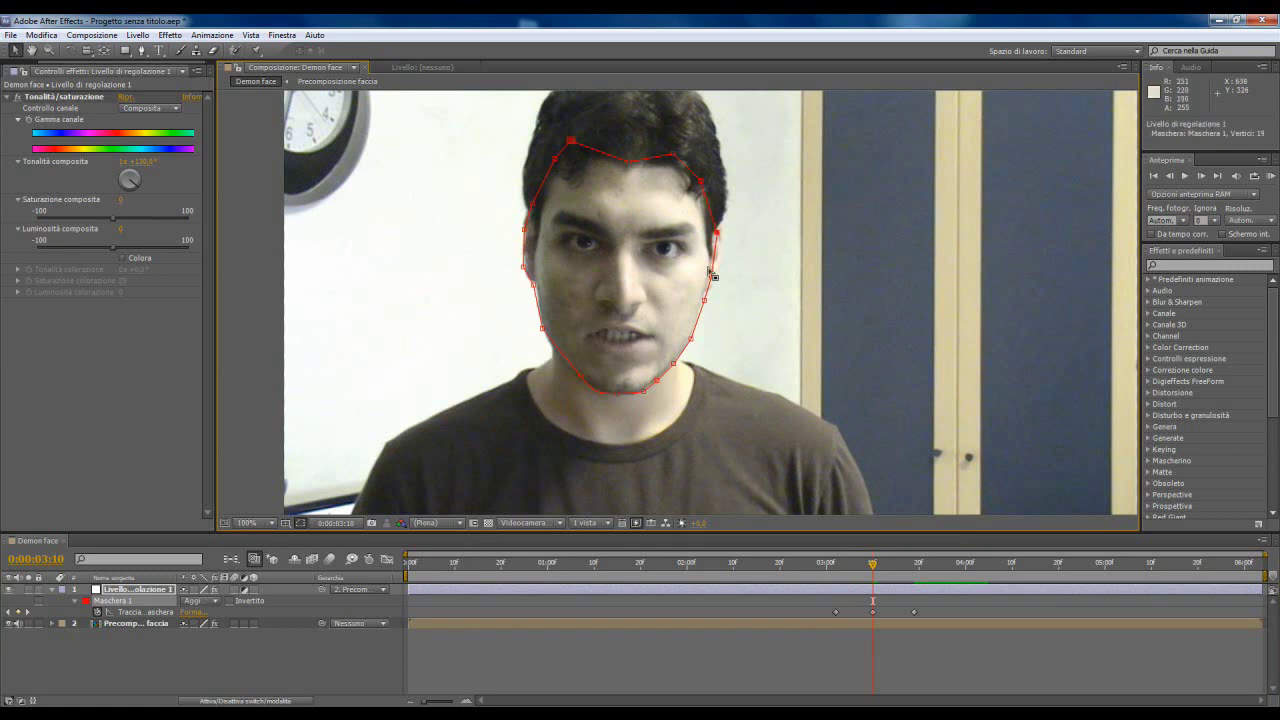
left_click_drag(874, 580, 891, 571)
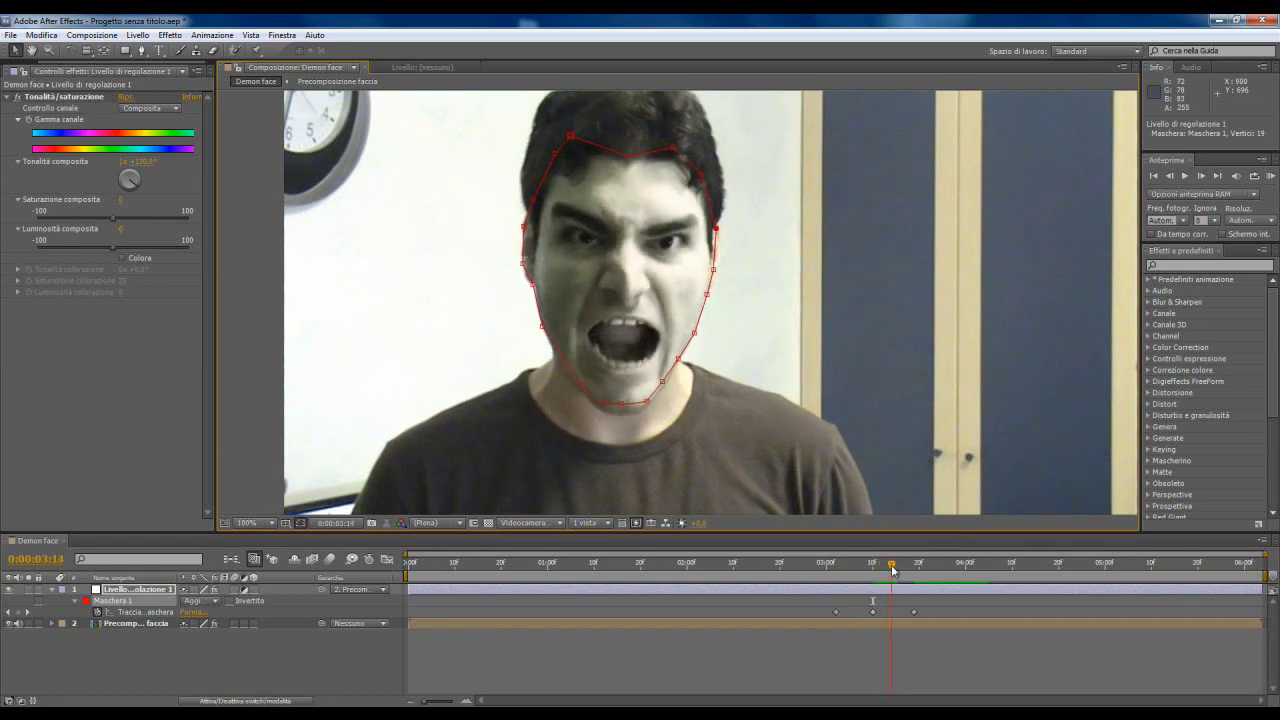
left_click_drag(622, 405, 652, 405)
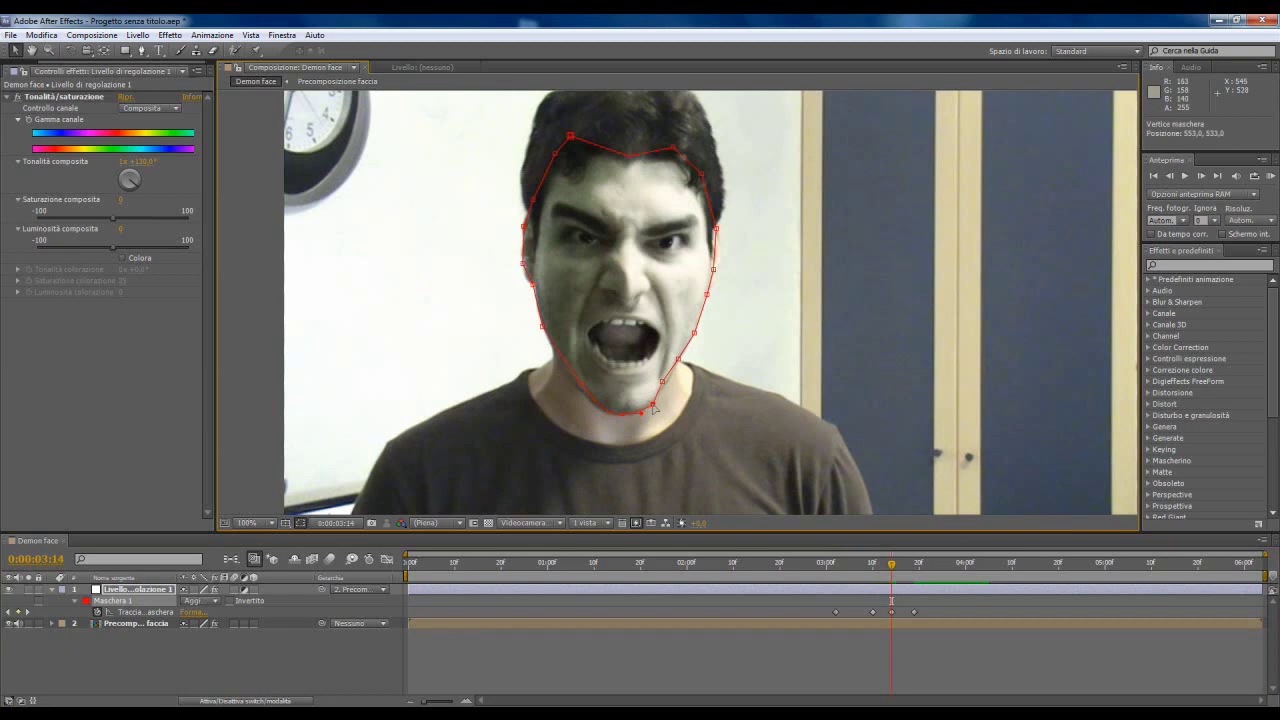
left_click_drag(662, 381, 667, 381)
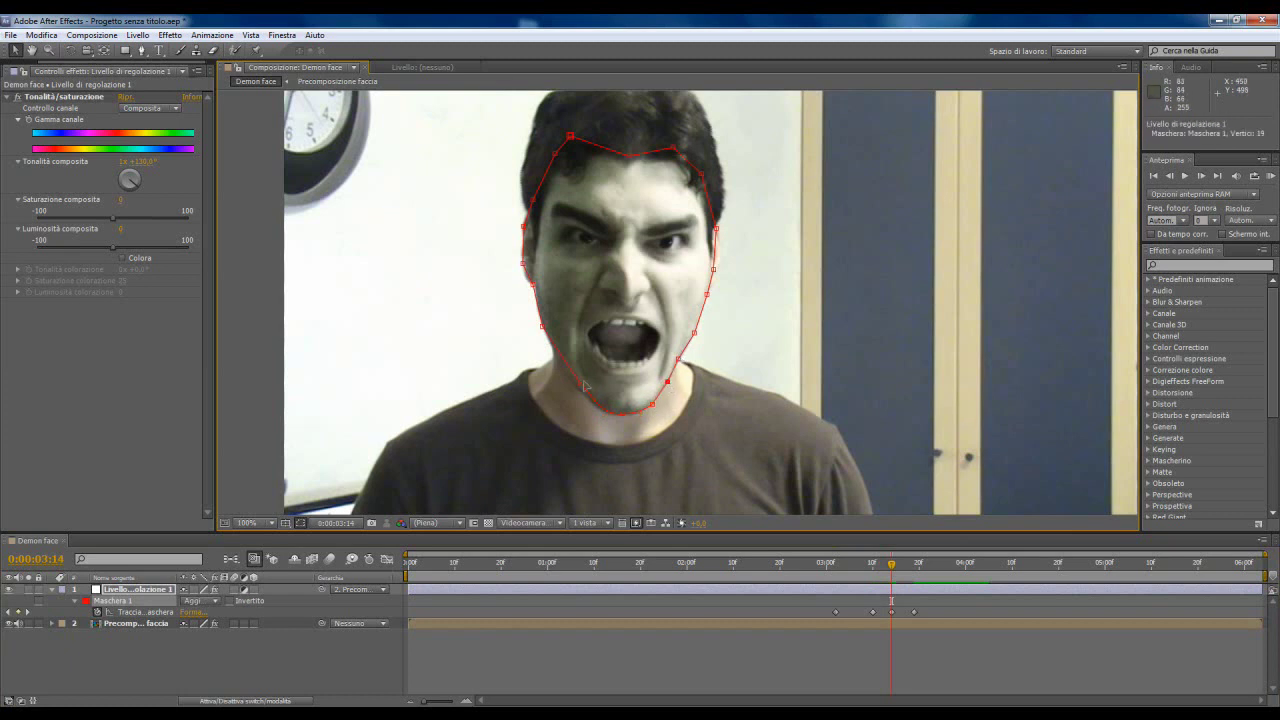
left_click_drag(580, 388, 573, 384)
left_click_drag(893, 576, 1025, 565)
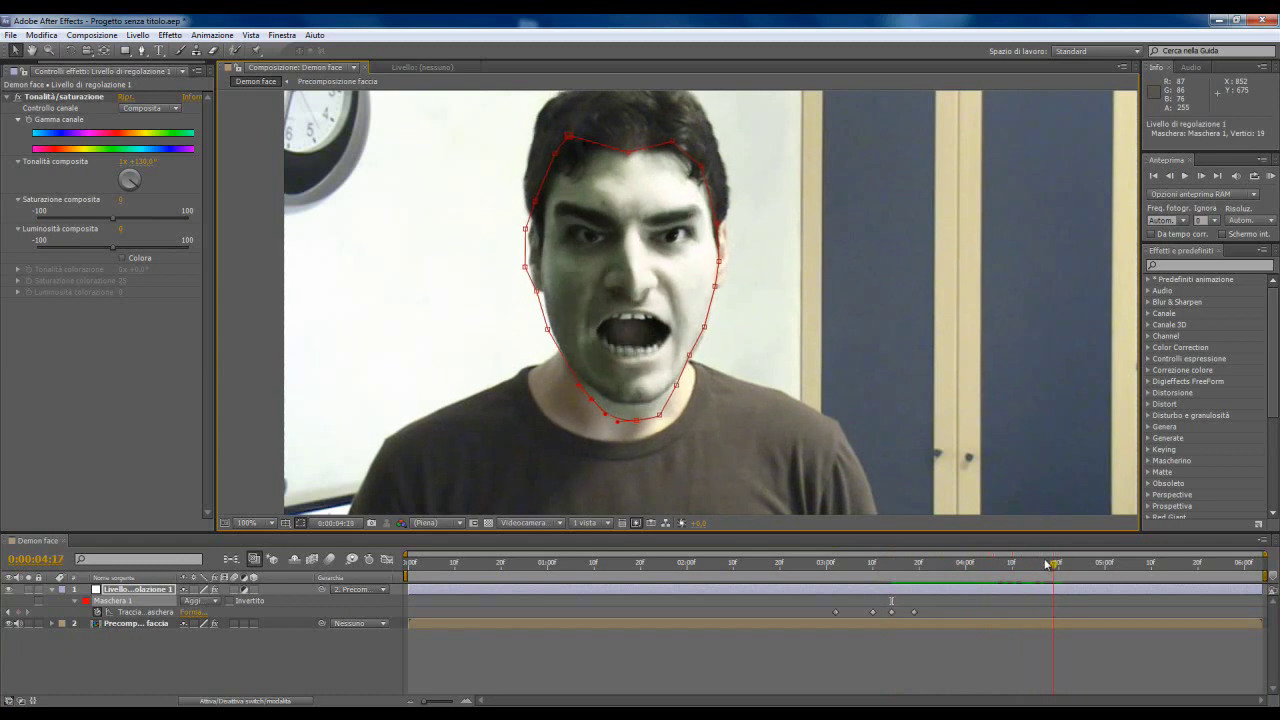
Step: Add a mask-path keyframe at 0:00:04:11, then refit the chin and left jaw at 0:00:05:01
left_click_drag(1055, 563, 1016, 563)
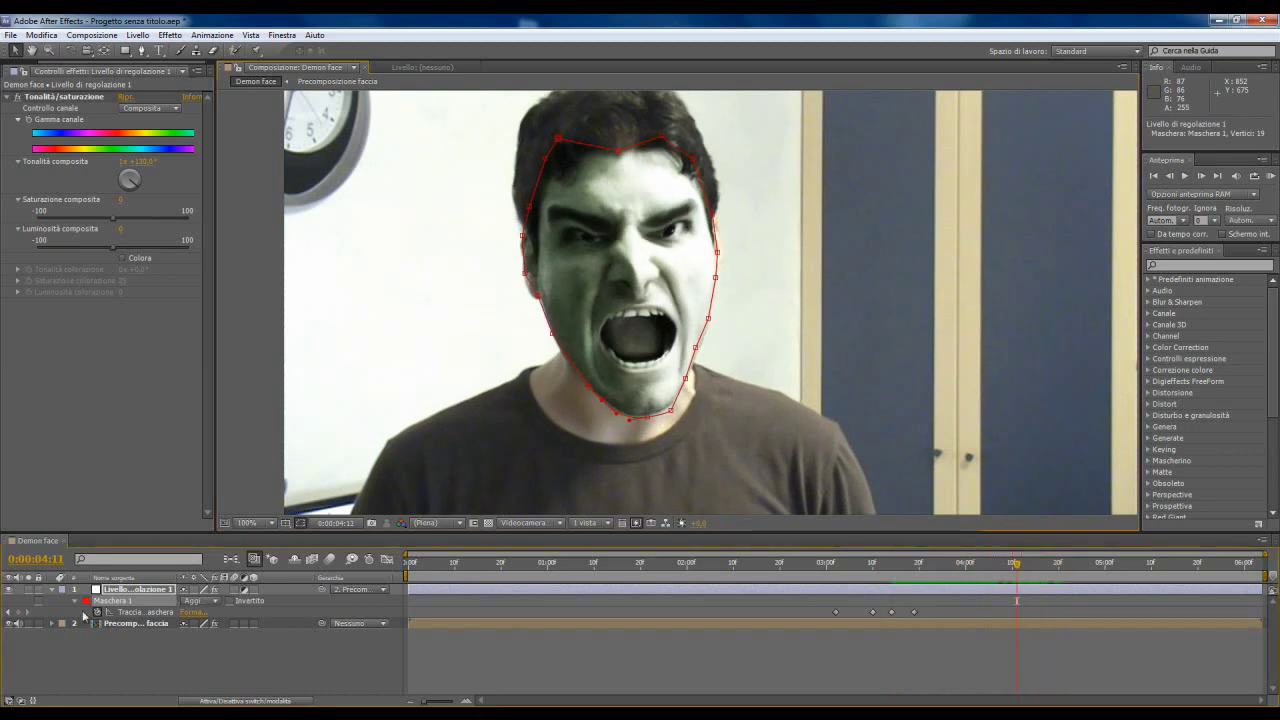
left_click(17, 612)
left_click_drag(1019, 567, 1112, 568)
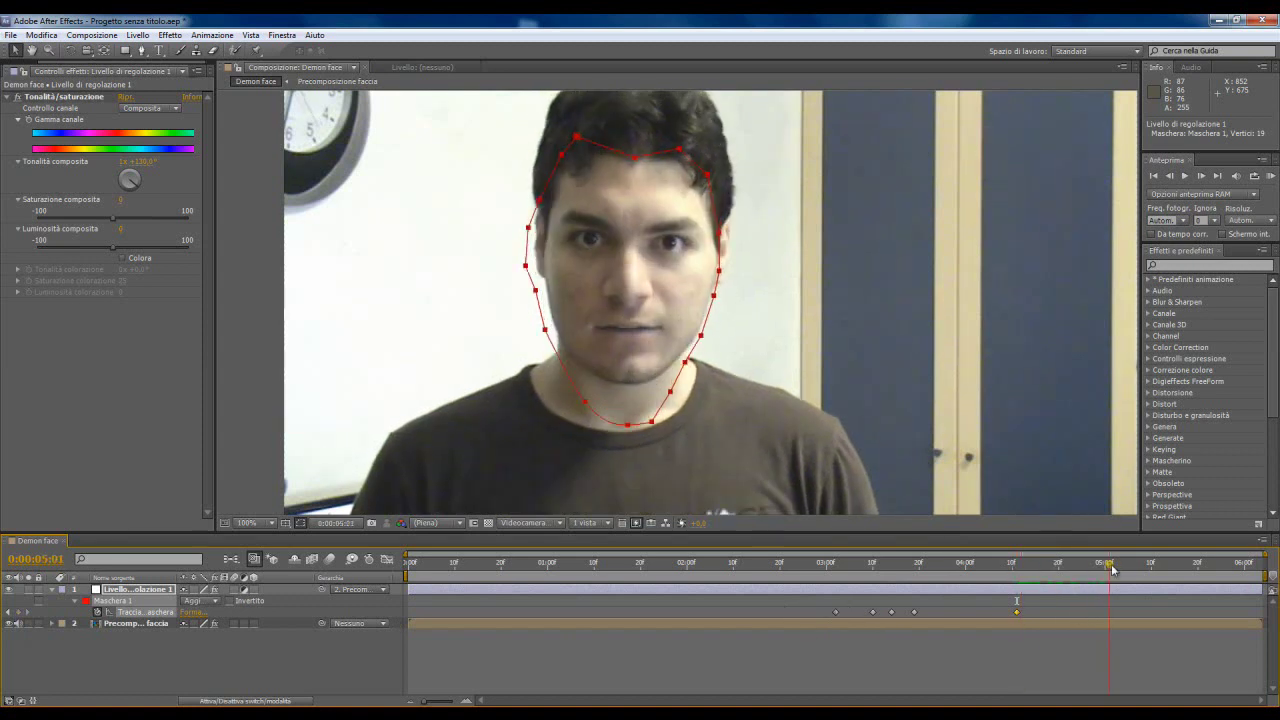
double_click(634, 426)
mouse_move(627, 425)
left_mouse_down()
mouse_move(627, 391)
mouse_move(653, 401)
mouse_move(698, 331)
left_mouse_up()
left_click_drag(586, 405, 591, 369)
left_click_drag(544, 328, 536, 220)
left_click(526, 265)
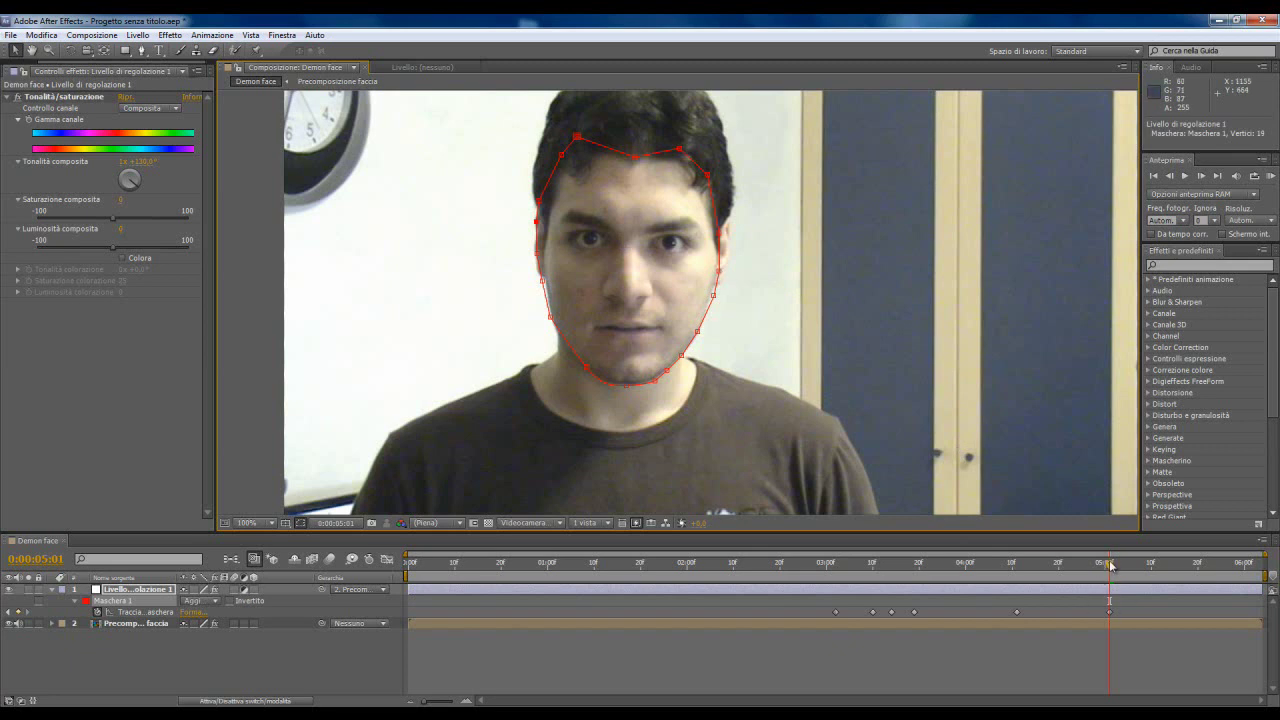
Step: Refine the chin curve and right-cheek mask points at 0:00:04:23 and 0:00:04:18
left_click_drag(1110, 566, 1075, 572)
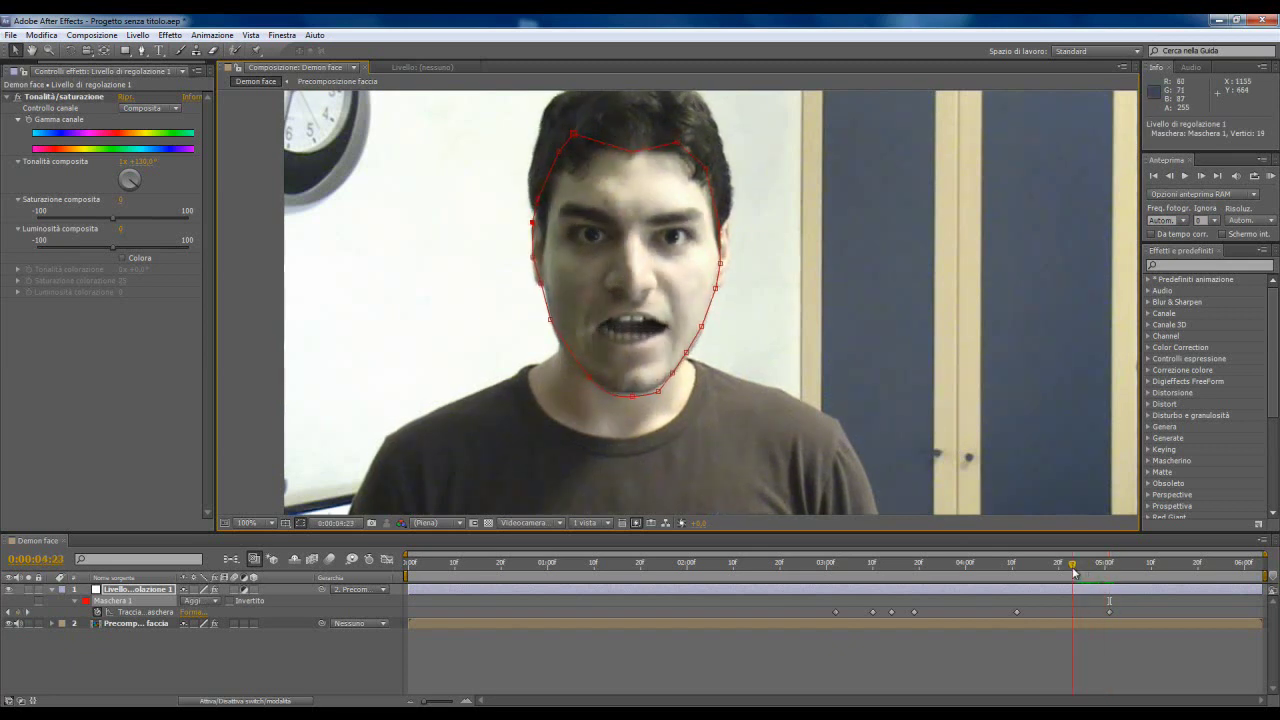
mouse_move(632, 396)
left_mouse_down()
mouse_move(614, 392)
mouse_move(655, 386)
left_mouse_up()
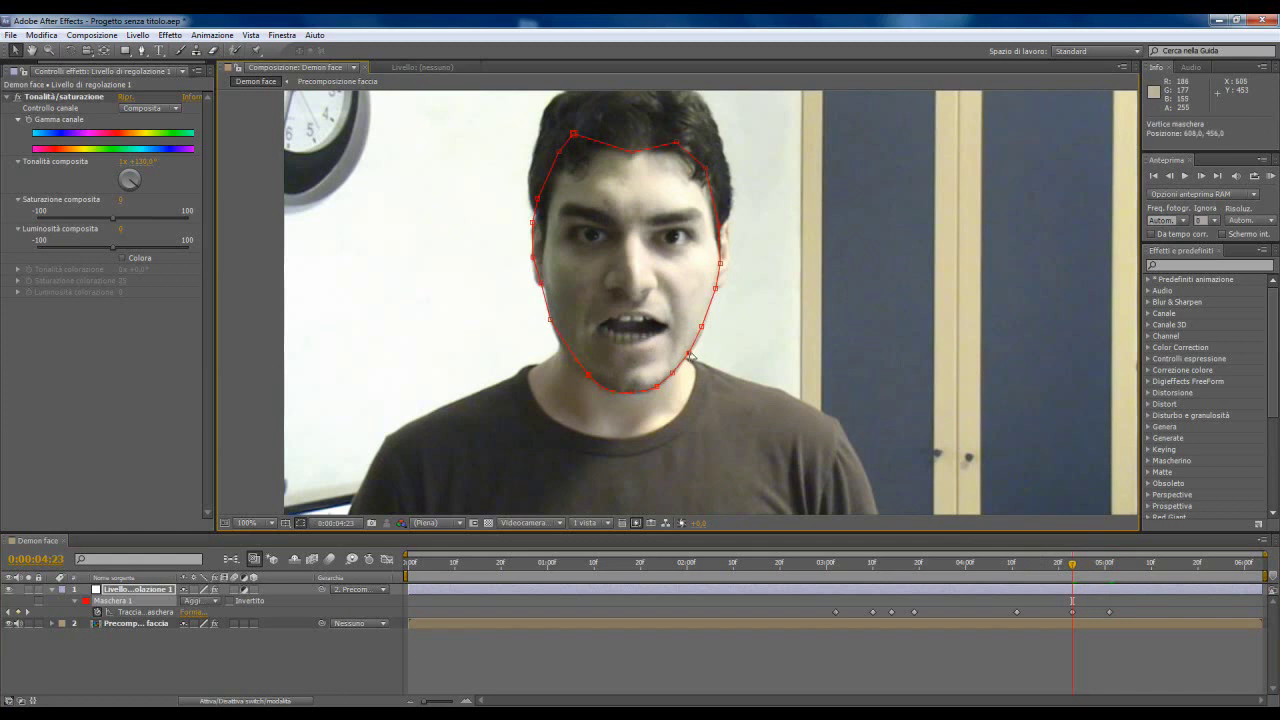
left_click(706, 328)
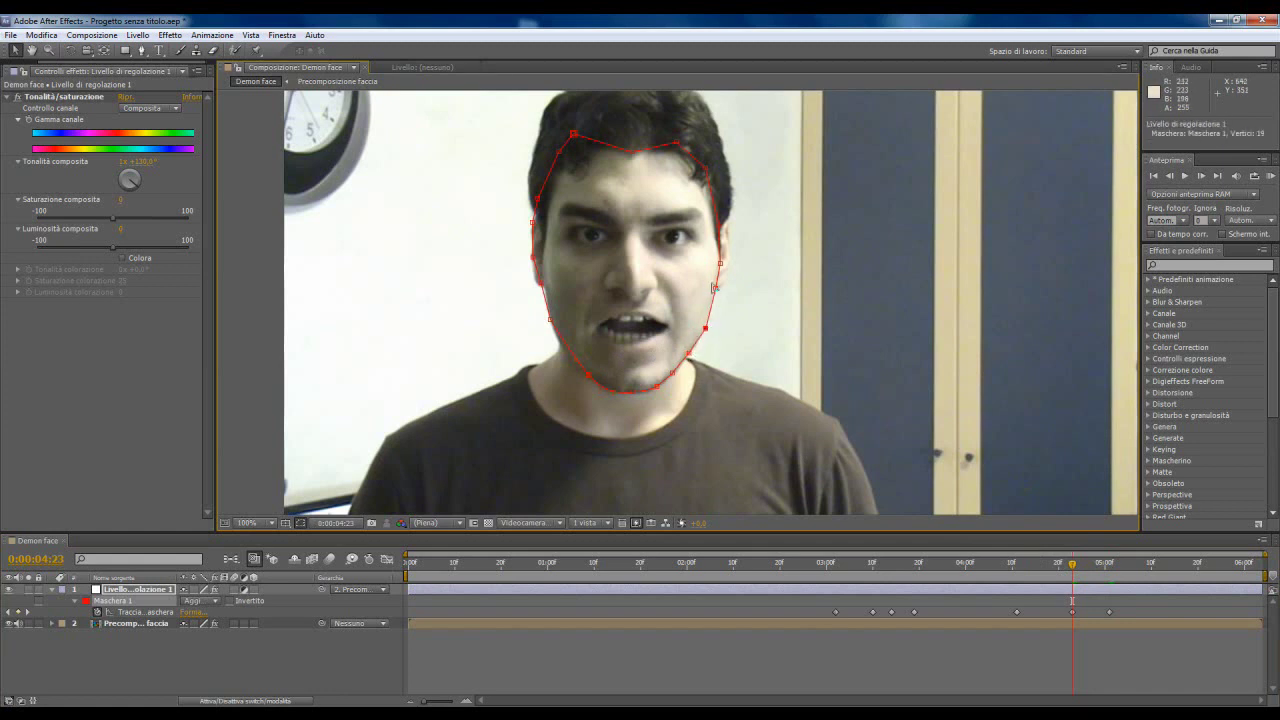
left_click_drag(720, 264, 724, 261)
mouse_move(1072, 567)
left_mouse_down()
mouse_move(1031, 569)
mouse_move(1045, 569)
left_mouse_up()
double_click(636, 400)
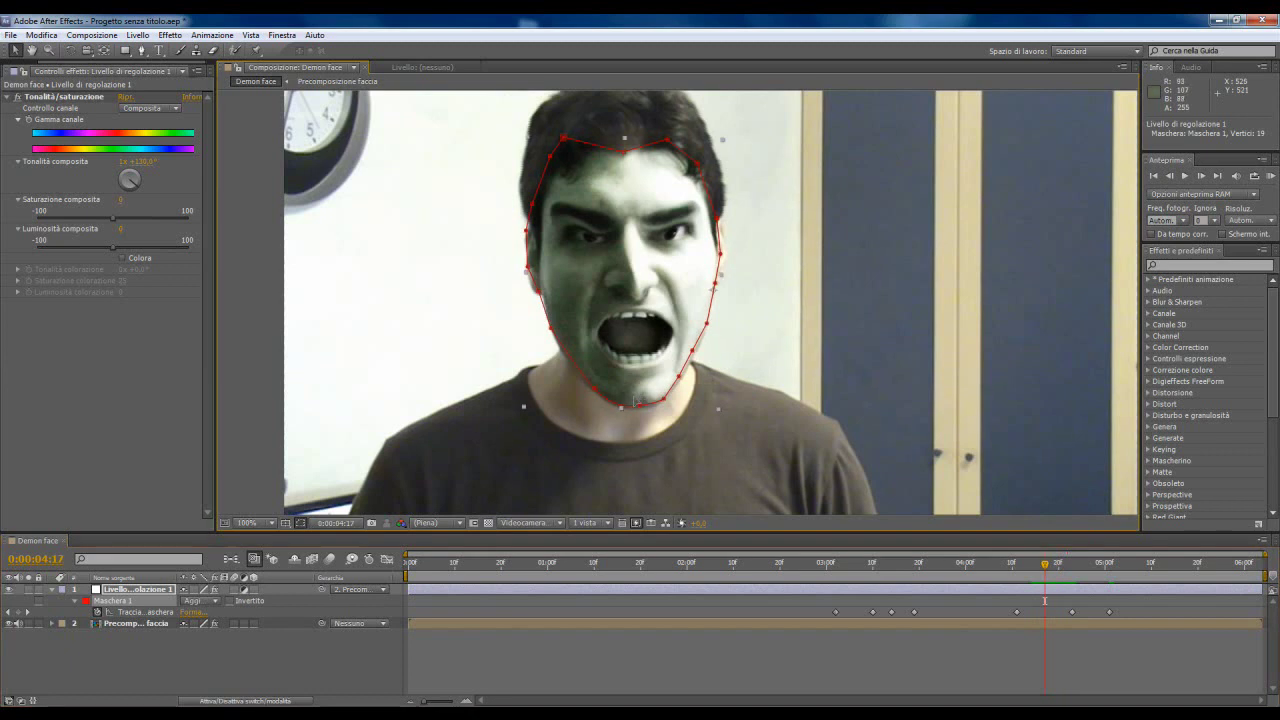
key("Return")
left_click(662, 401)
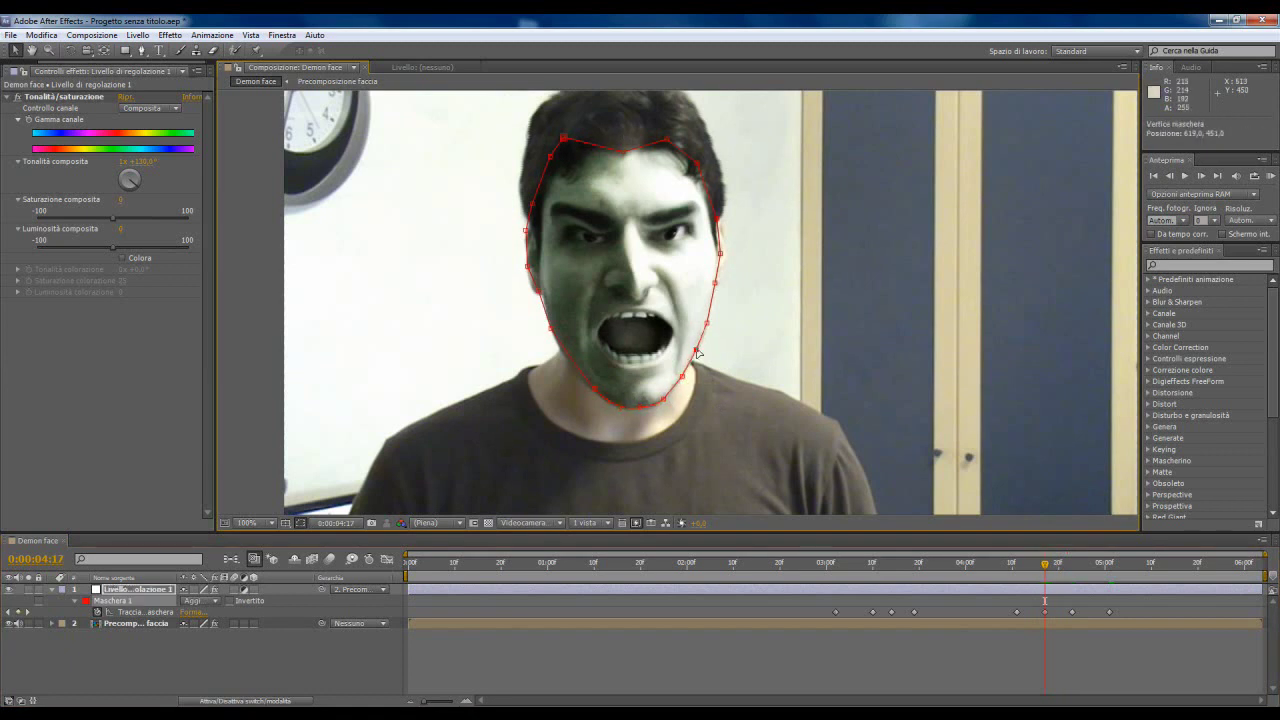
left_click(595, 393)
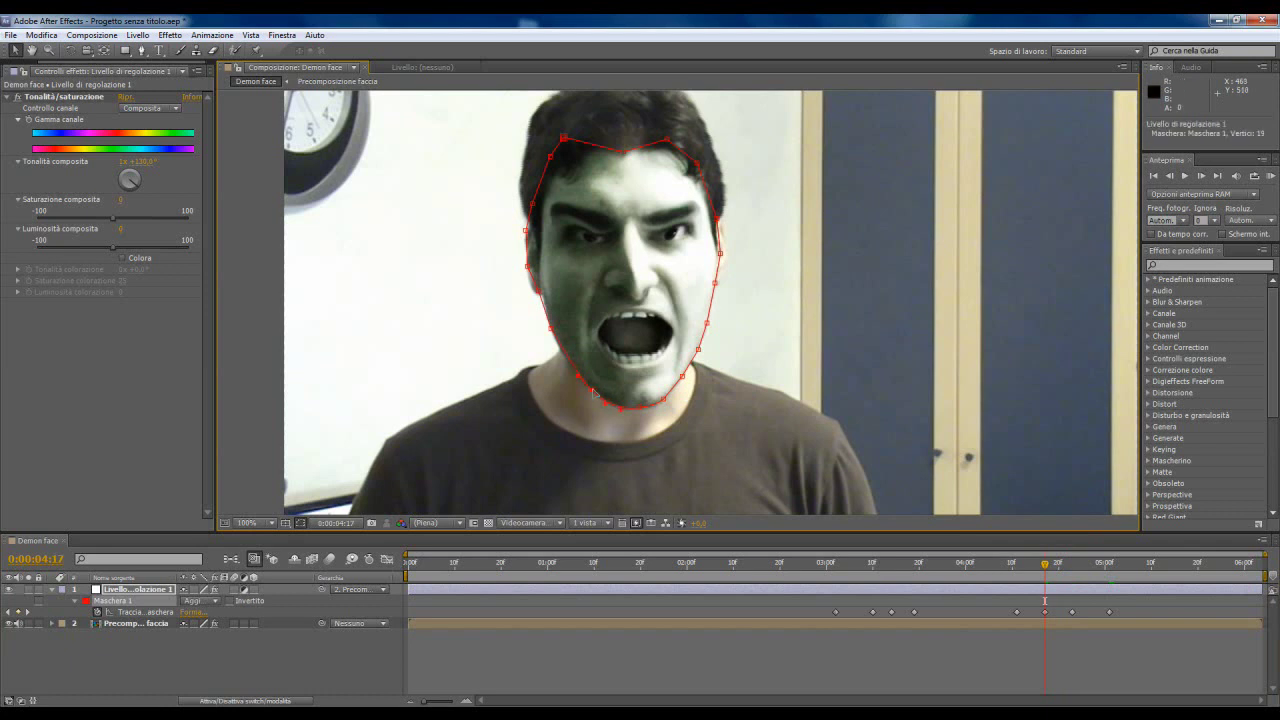
Step: Select the Precomp faccia layer with Fluidifica and preview frames from 0:00:04:25 onward
left_click(787, 382)
left_click_drag(1062, 576, 1085, 568)
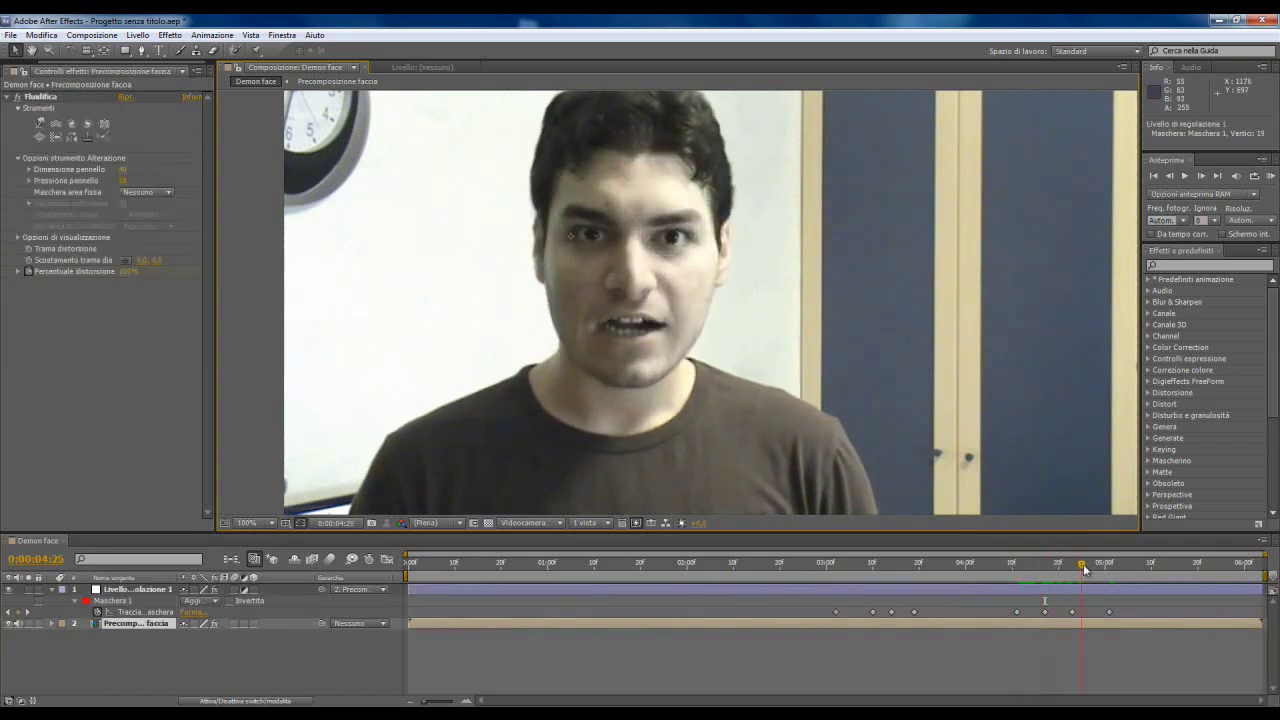
mouse_move(1085, 568)
left_mouse_down()
mouse_move(1156, 568)
mouse_move(774, 594)
left_mouse_up()
scroll(716, 361, "down", 2)
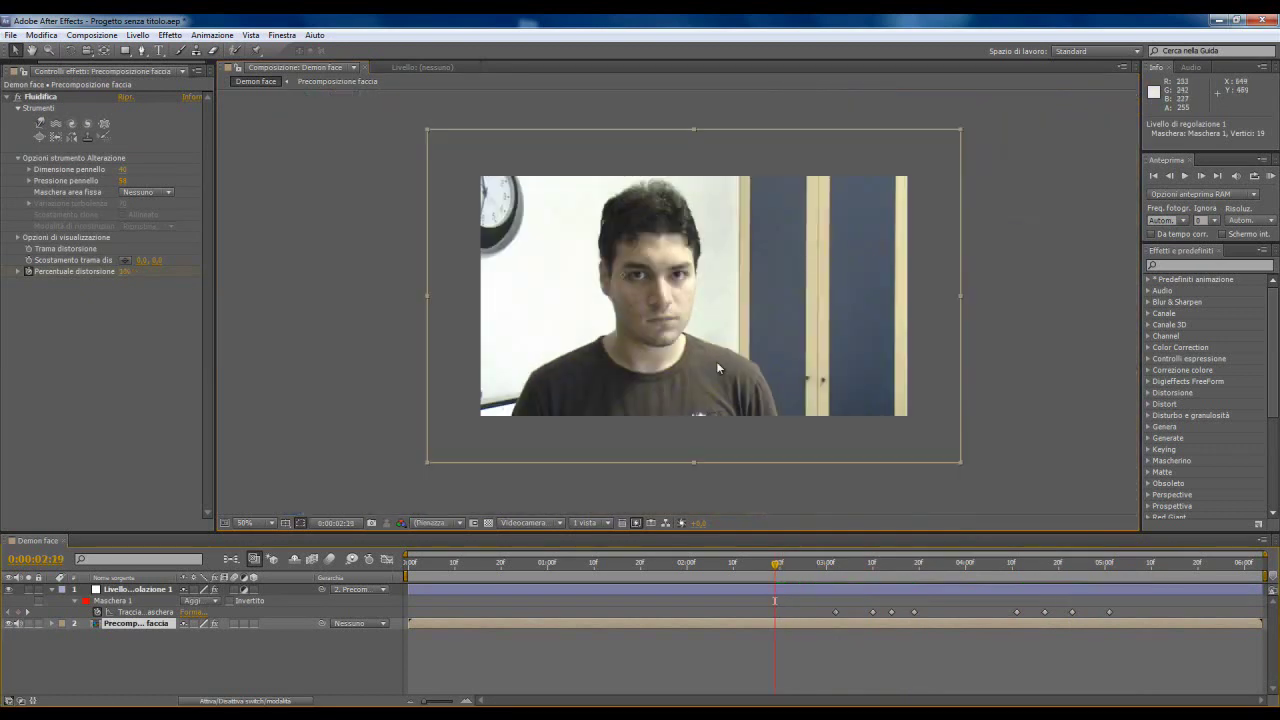